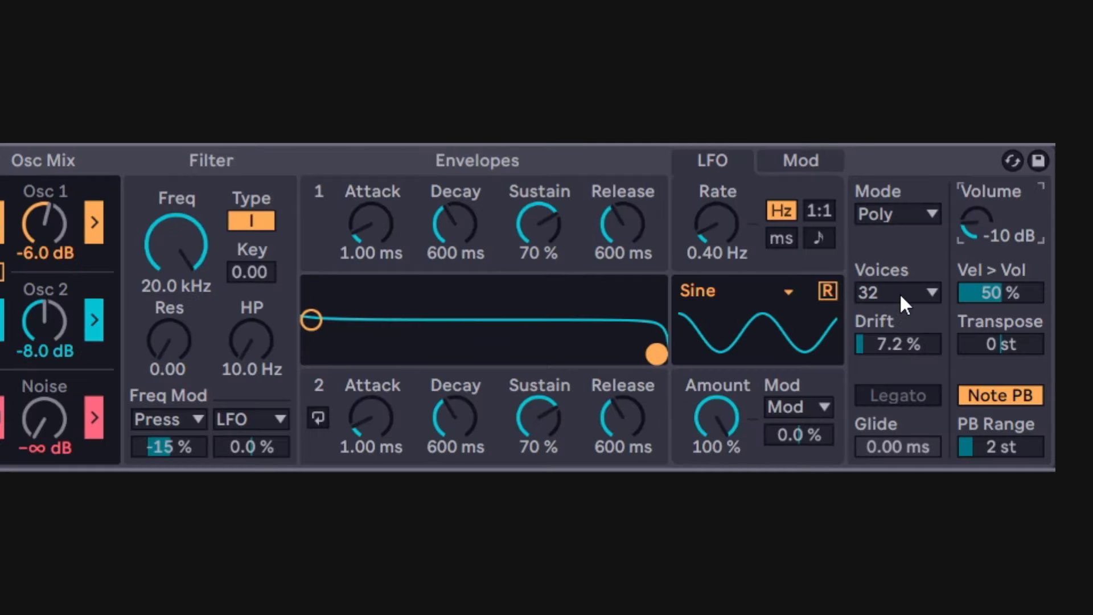
Step: Check the available voice counts, and try Drift at 0.0 % and 91 % before lowering it again
left_click(901, 295)
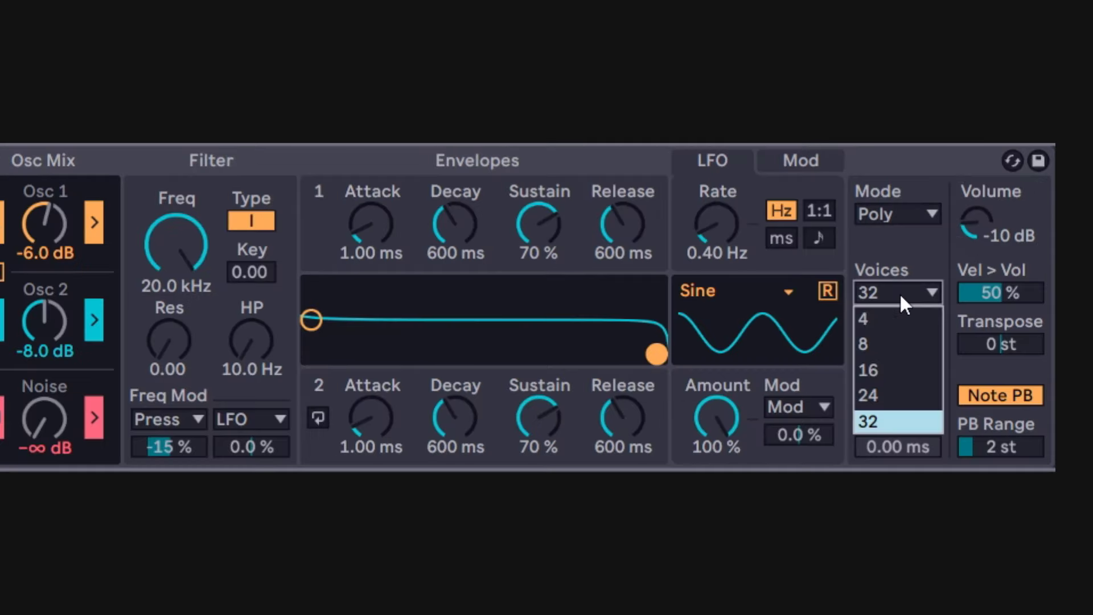
left_click(919, 265)
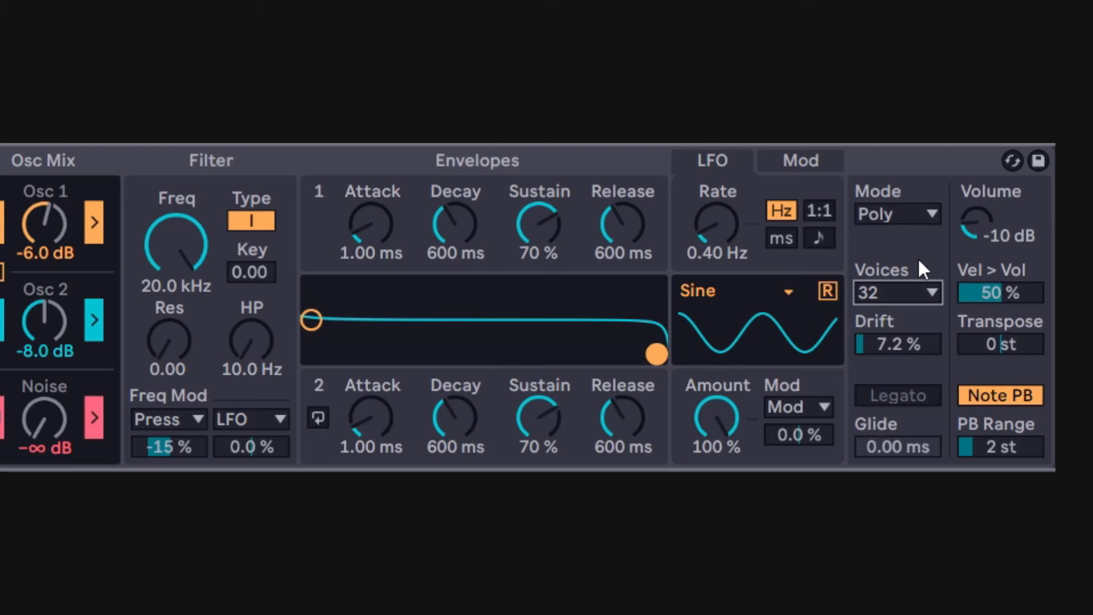
double_click(918, 337)
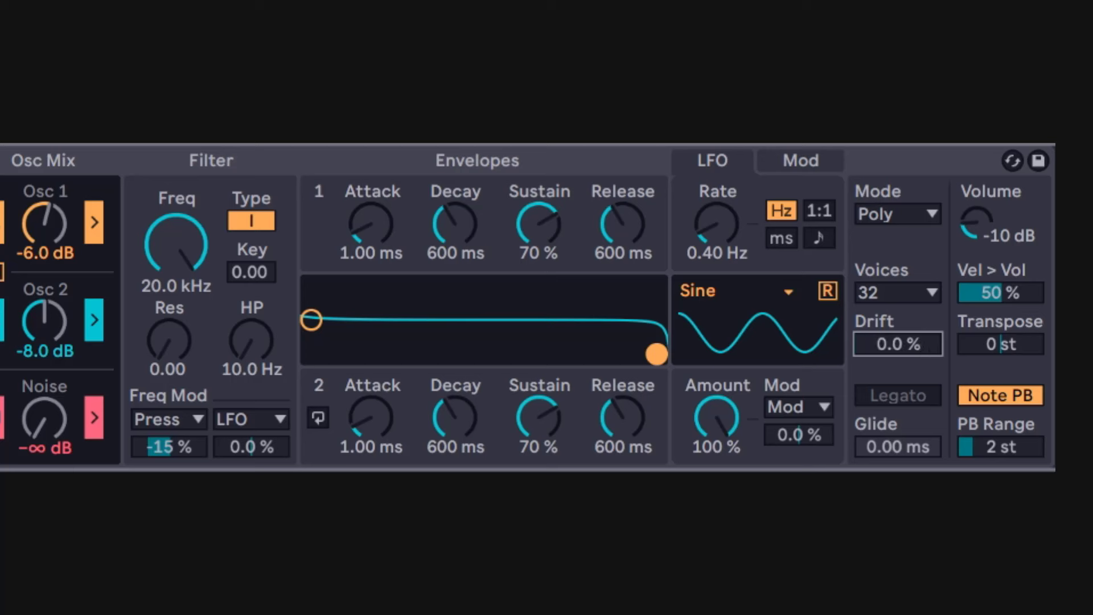
left_click_drag(918, 341, 918, 290)
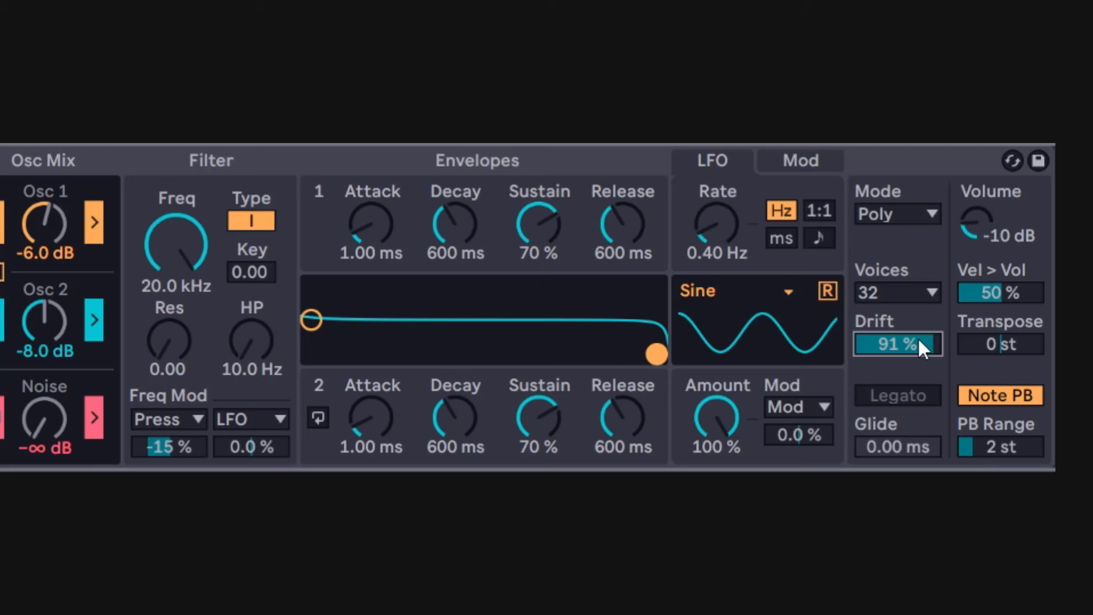
left_click_drag(918, 337, 893, 343)
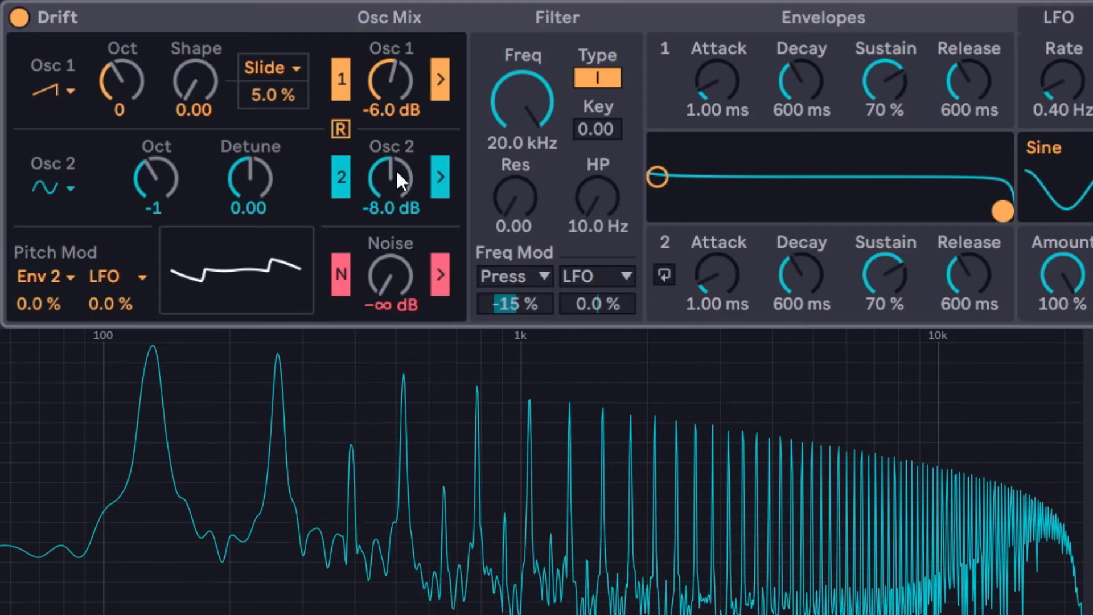
Step: Fade oscillator 2 and oscillator 1 down to silence in the mix, and bring oscillator 1 back to -7.6 dB
left_click_drag(397, 174, 397, 227)
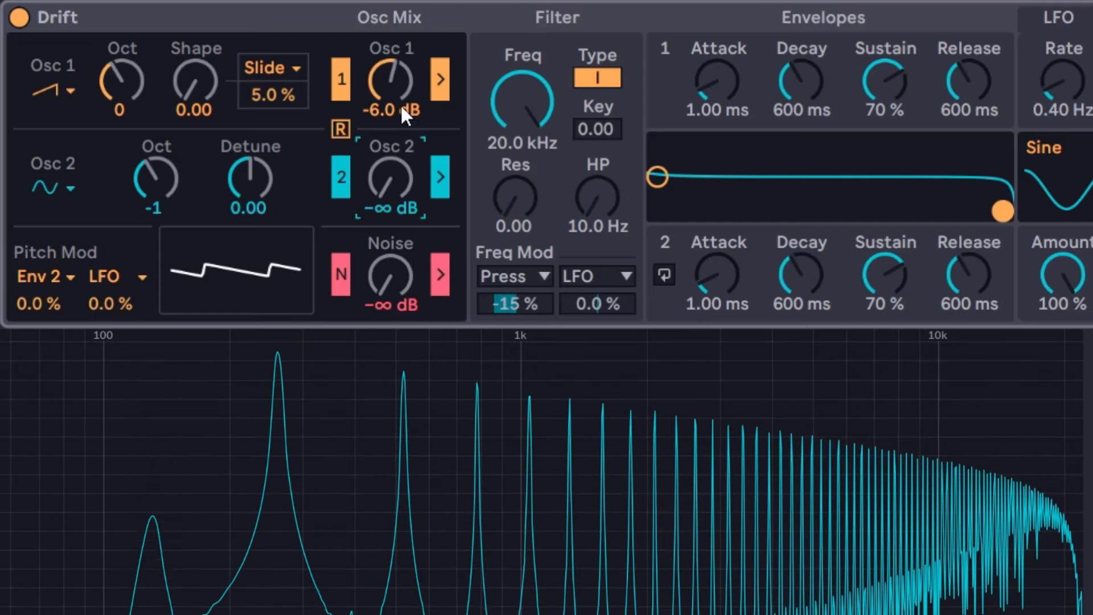
left_click_drag(401, 104, 401, 165)
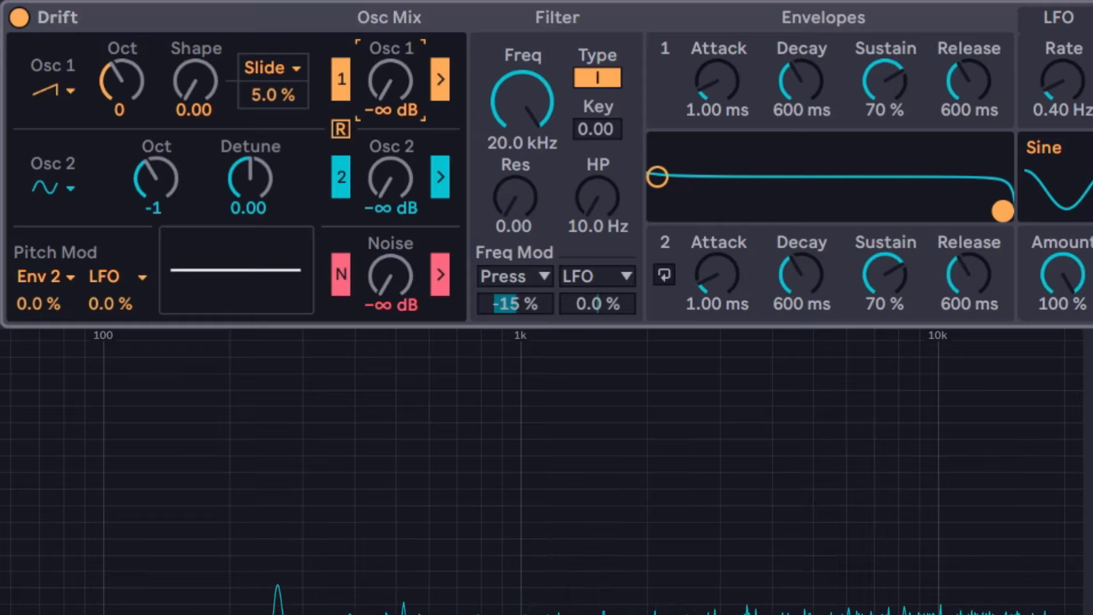
left_click_drag(391, 82, 391, 46)
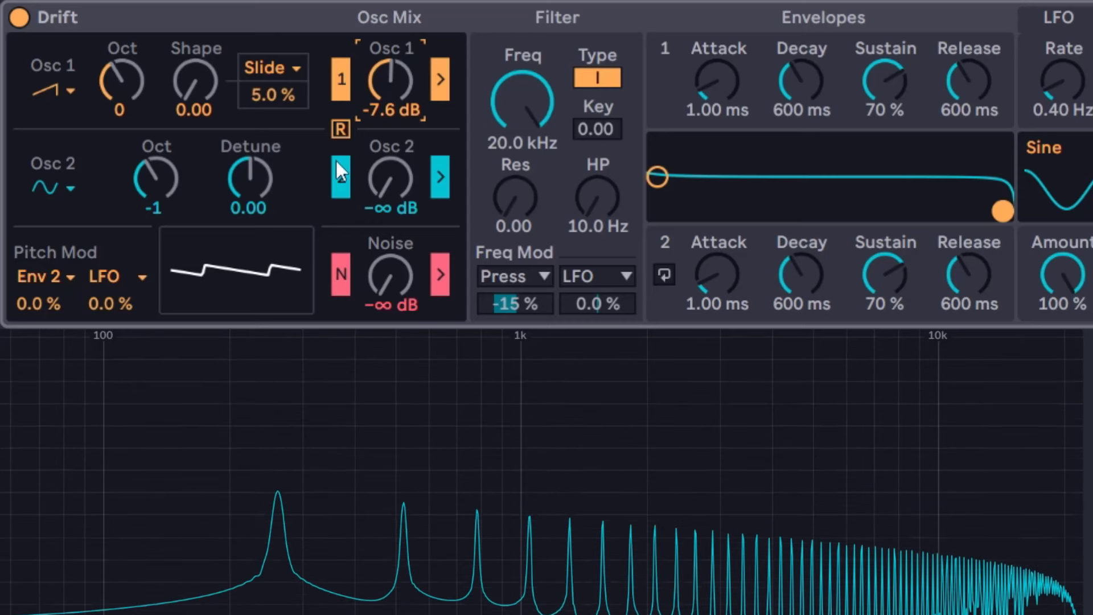
Step: Switch off both oscillators to adjust the noise level to -64 dB, and re-enable oscillator 2 at -4.0 dB
left_click(340, 78)
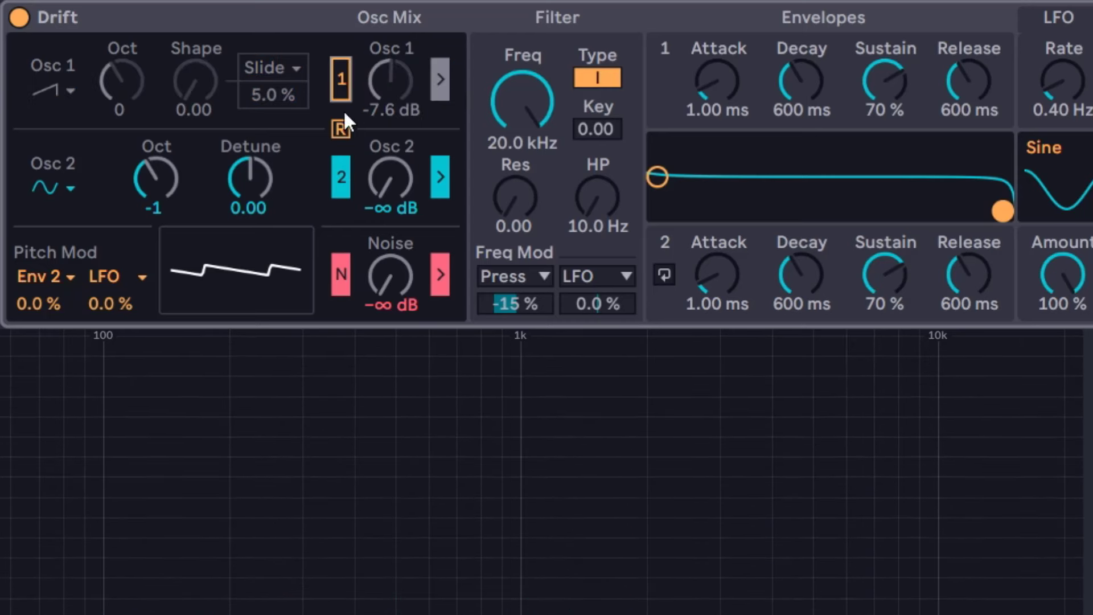
left_click(342, 177)
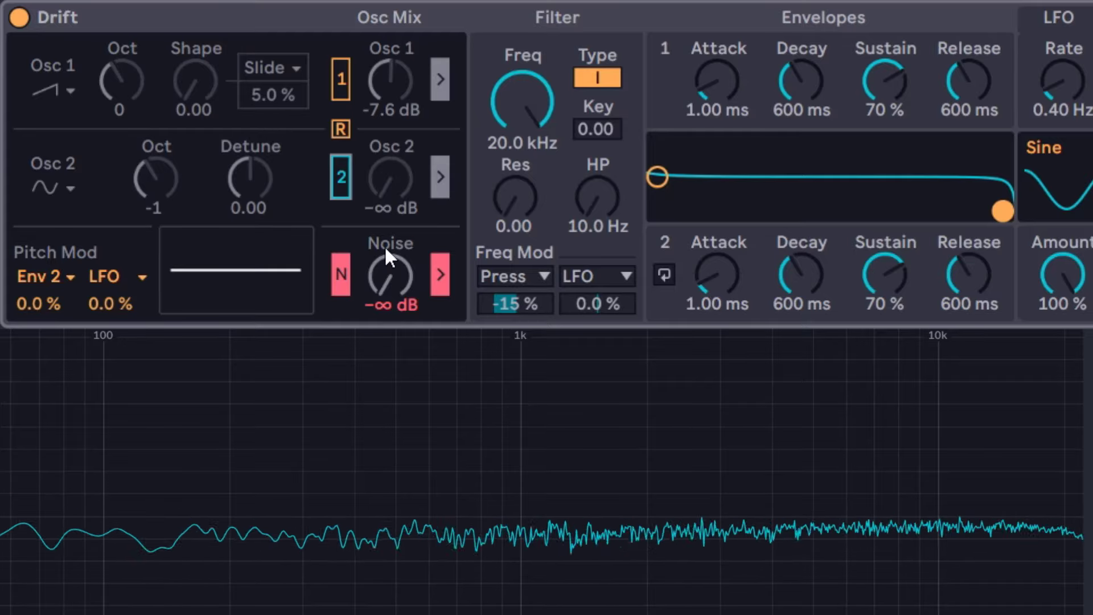
left_click_drag(363, 252, 383, 166)
left_click(344, 181)
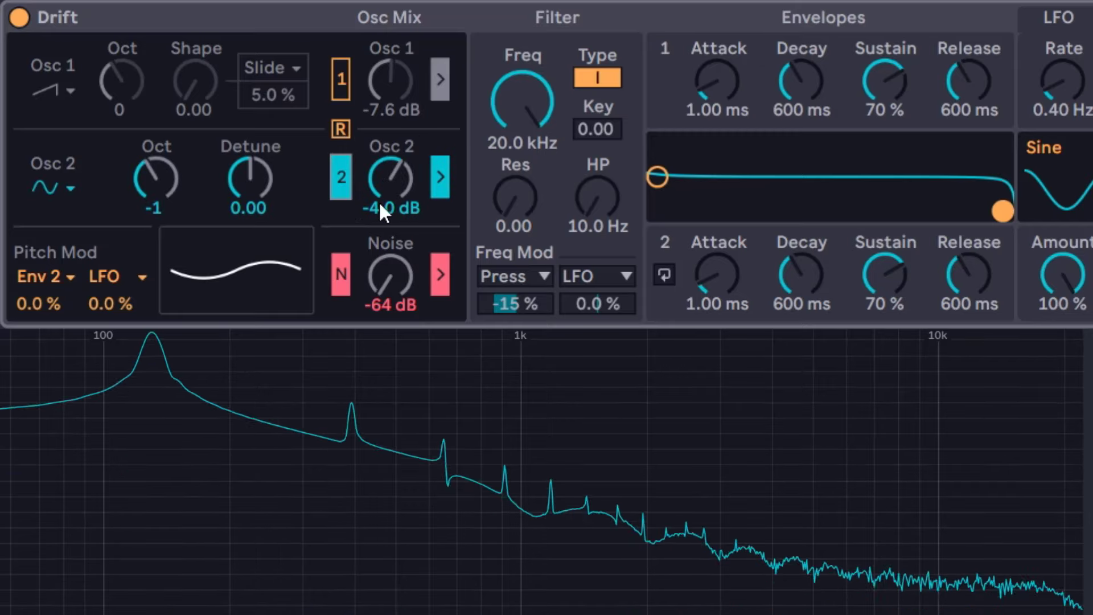
Step: Enable oscillator 1 on its own at -6.6 dB, and switch oscillator 2 back on alongside it
left_click(340, 166)
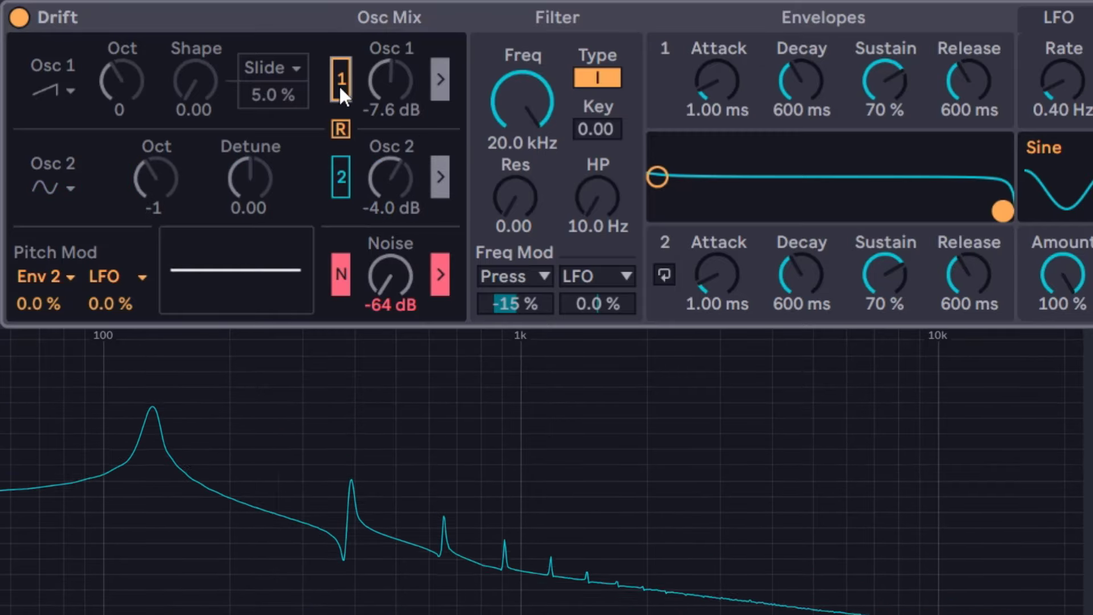
left_click(340, 80)
left_click_drag(390, 86, 390, 81)
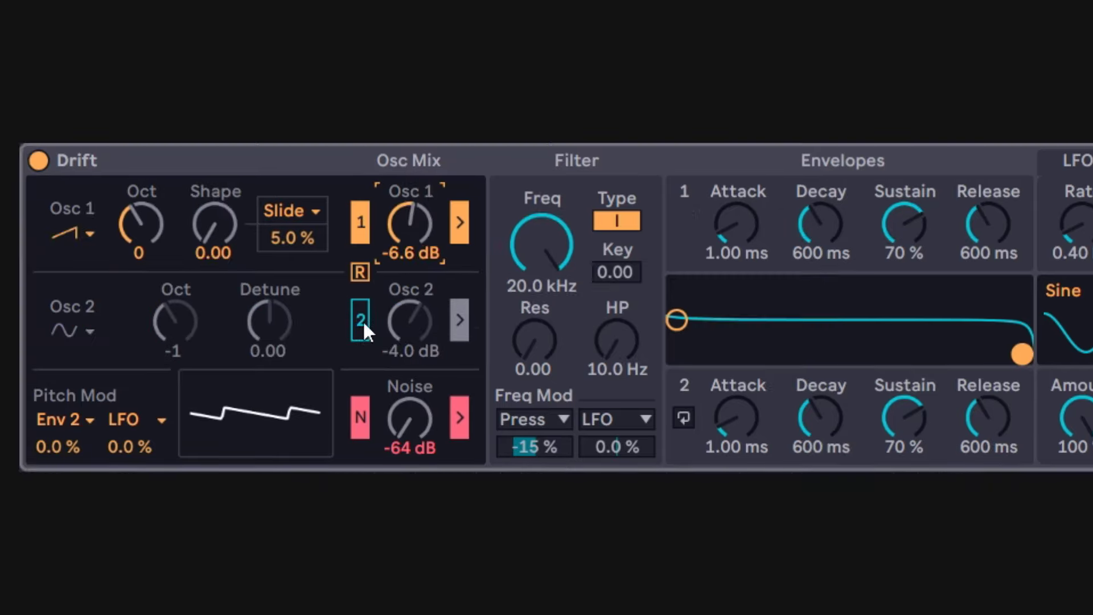
left_click(343, 179)
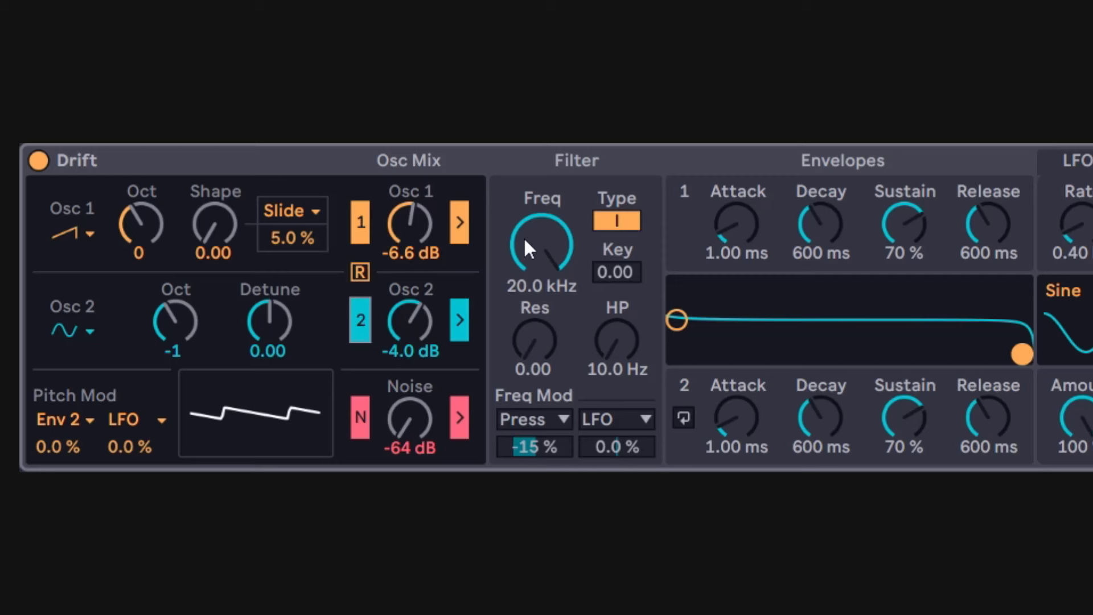
Step: Toggle the filter routing of both oscillators and the noise, and lower the filter frequency to 152 Hz
left_click(459, 223)
left_click(460, 319)
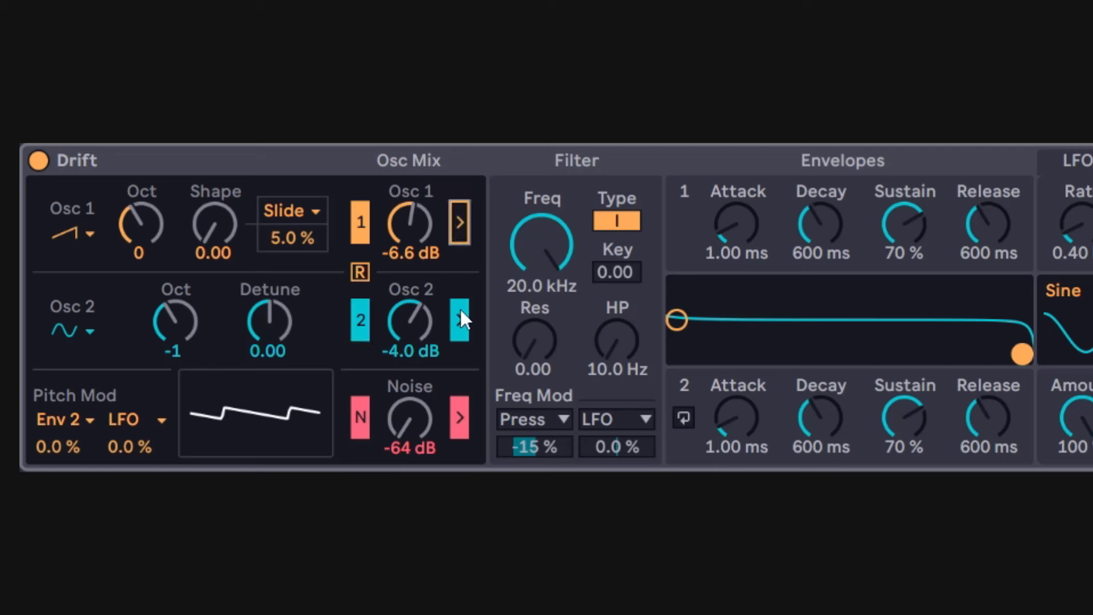
left_click(459, 418)
left_click_drag(544, 238, 543, 314)
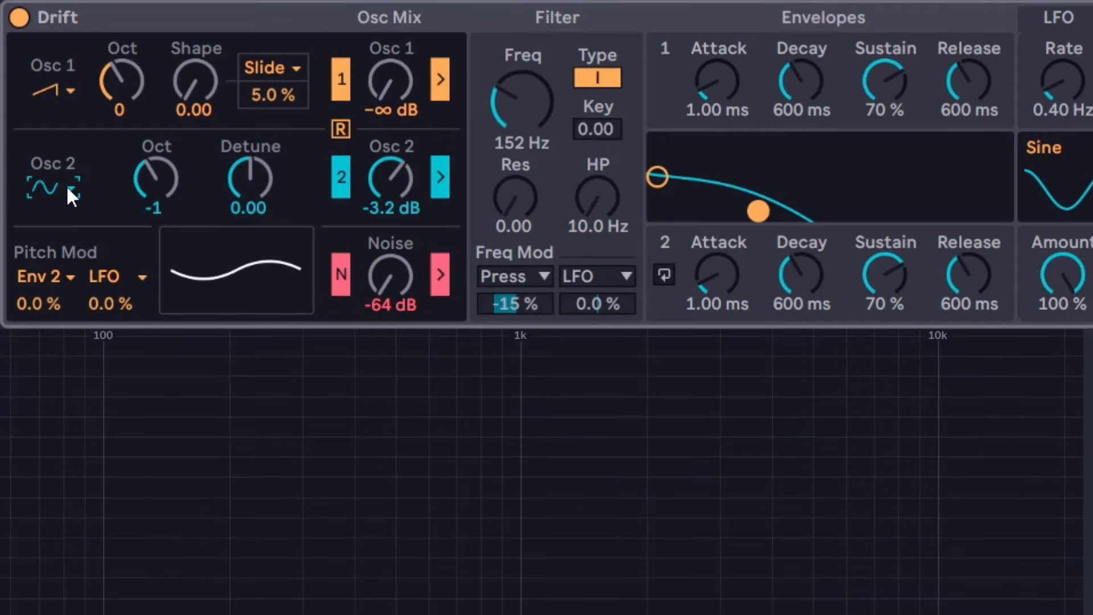
Step: Audition oscillator 2's triangle, saturated, sawtooth and square waveforms one after another
left_click(67, 187)
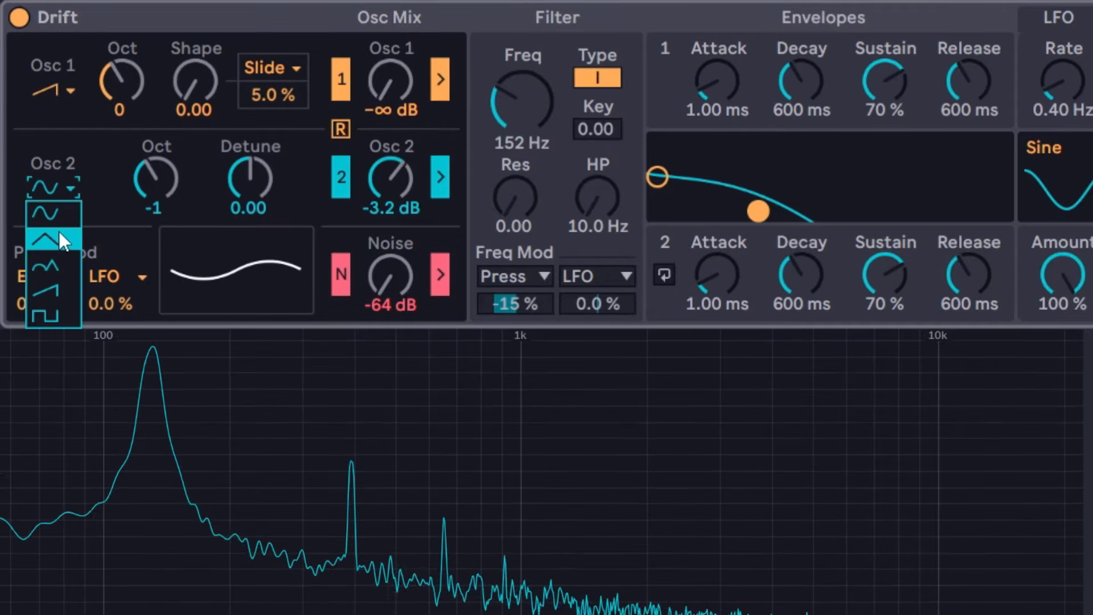
left_click(60, 237)
left_click(58, 192)
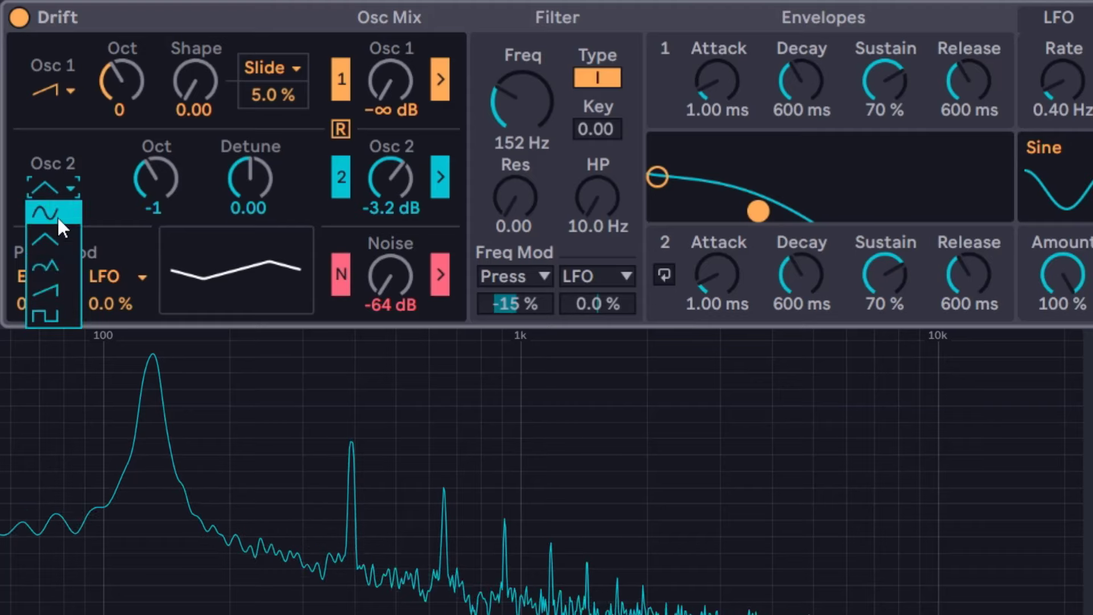
left_click(63, 260)
left_click(67, 186)
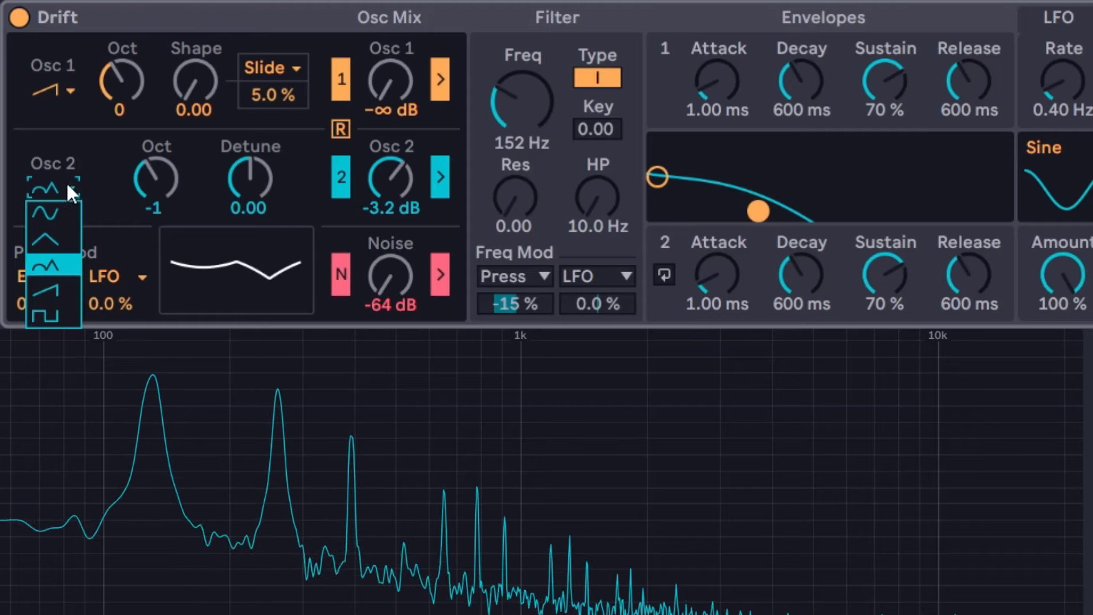
left_click(59, 282)
left_click(54, 190)
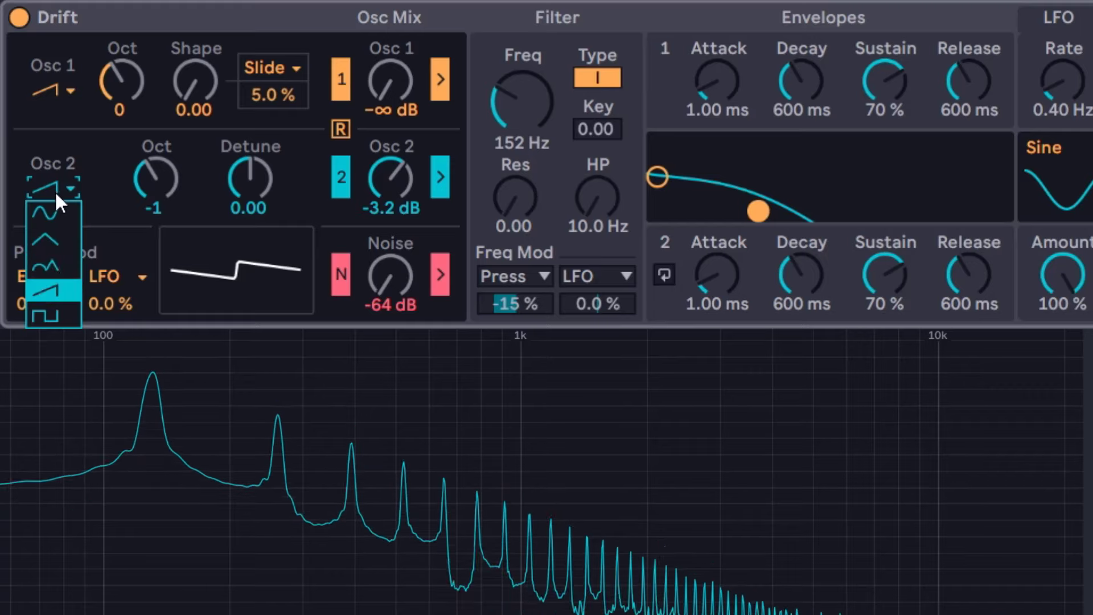
left_click(62, 306)
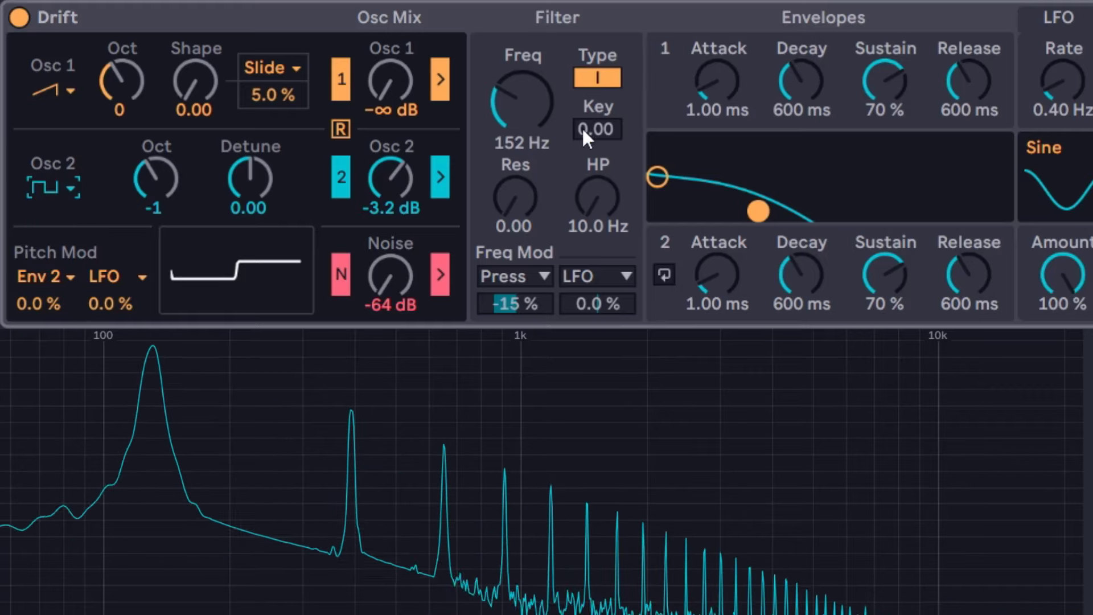
Step: Raise the filter frequency to 1.16 kHz and set oscillator 2's waveform to sine
left_click_drag(522, 101, 522, 36)
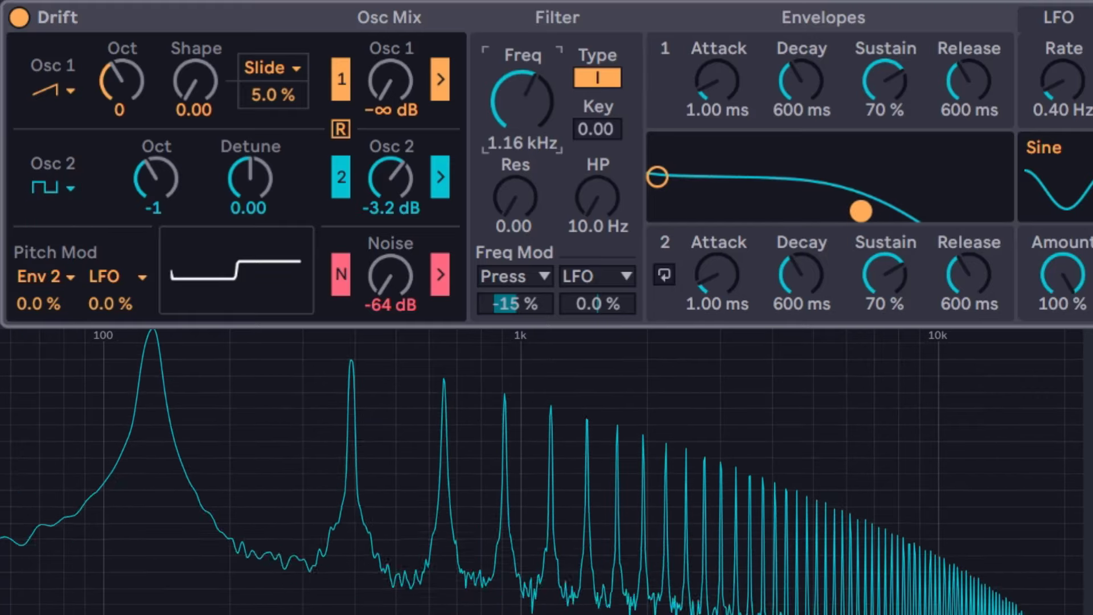
left_click(57, 181)
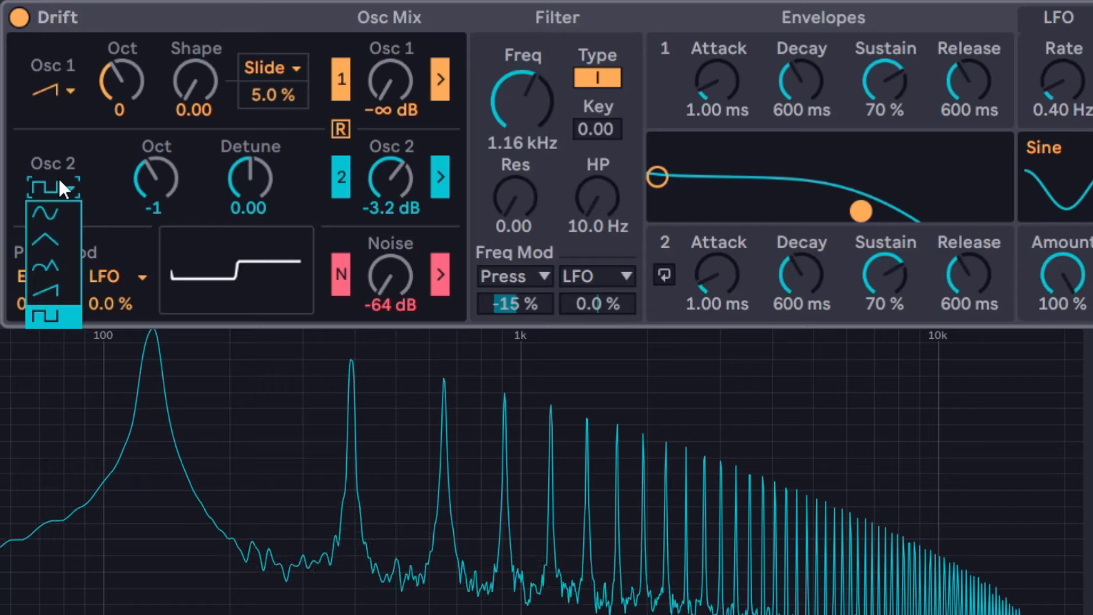
left_click(53, 207)
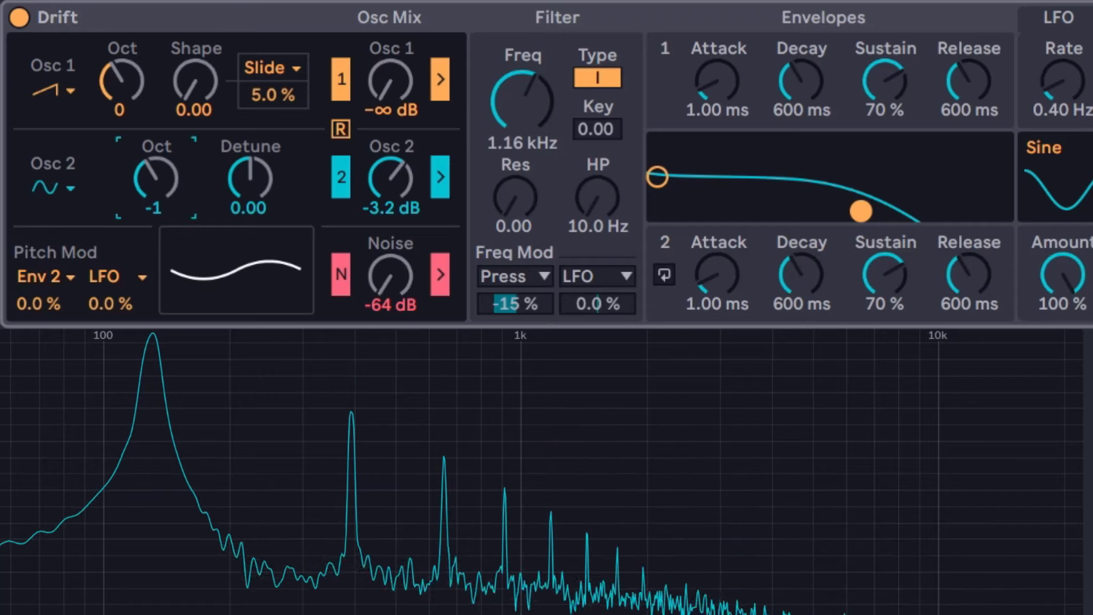
Step: Try out oscillator 2's octave and detune controls, and reset the detune to 0.00
mouse_move(166, 208)
left_mouse_down()
mouse_move(165, 186)
mouse_move(166, 223)
mouse_move(166, 208)
left_mouse_up()
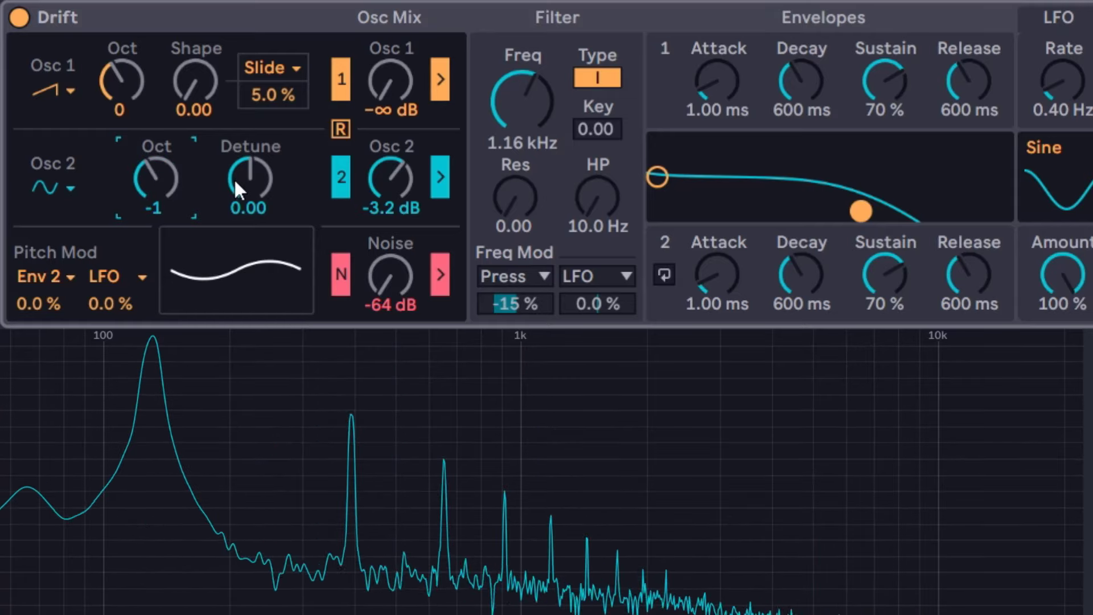
left_click_drag(250, 189, 250, 259)
double_click(251, 182)
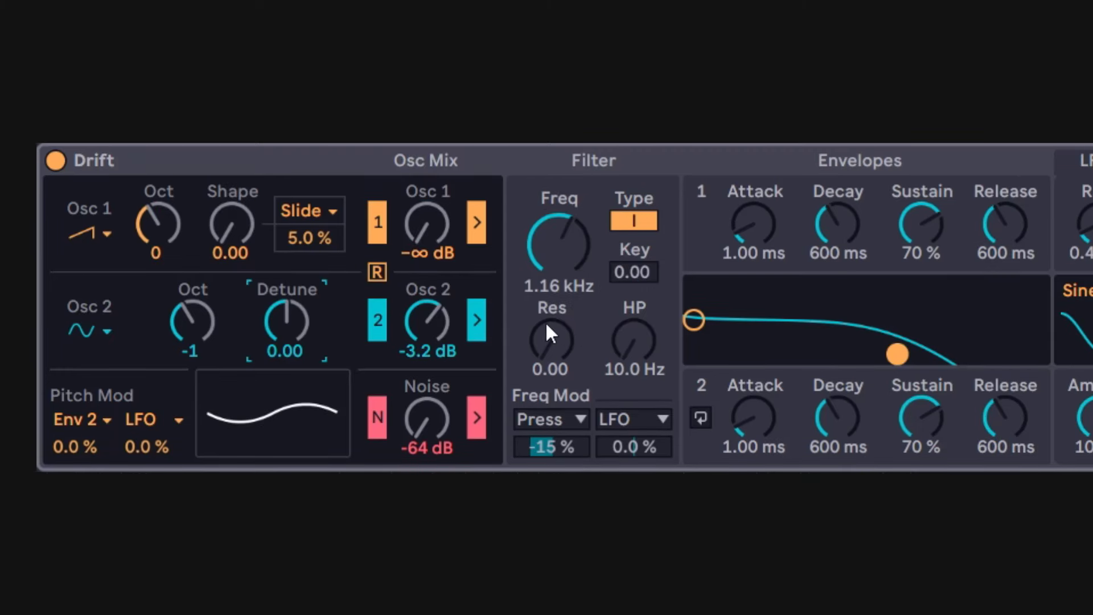
Step: Swap oscillator 2 for oscillator 1 at -1.0 dB in the mix, and set the filter frequency to 2.36 kHz
left_click_drag(428, 321, 428, 396)
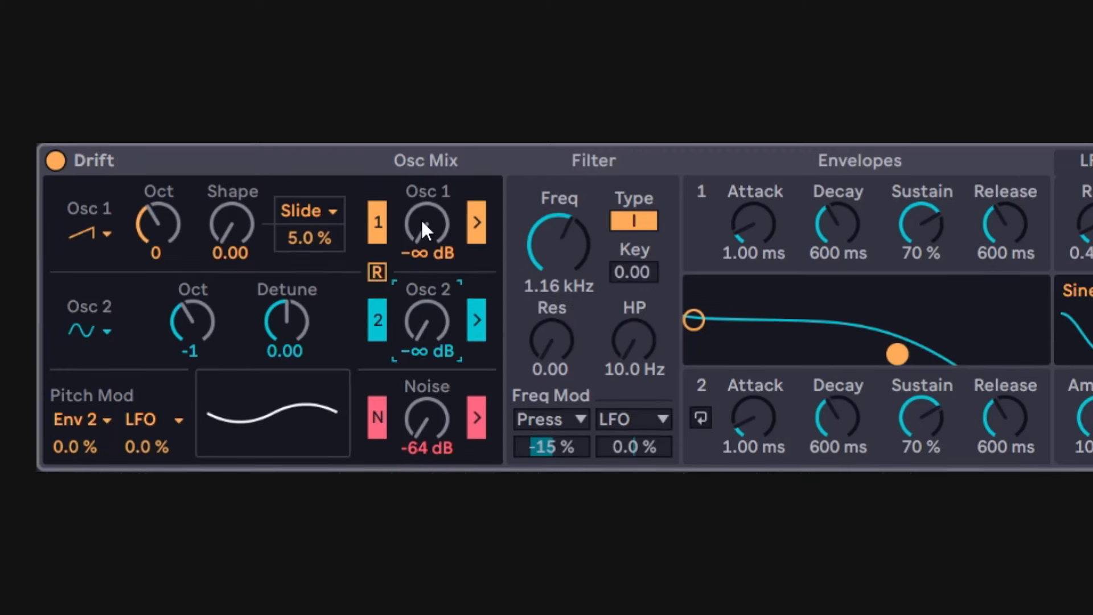
left_click_drag(426, 231, 426, 156)
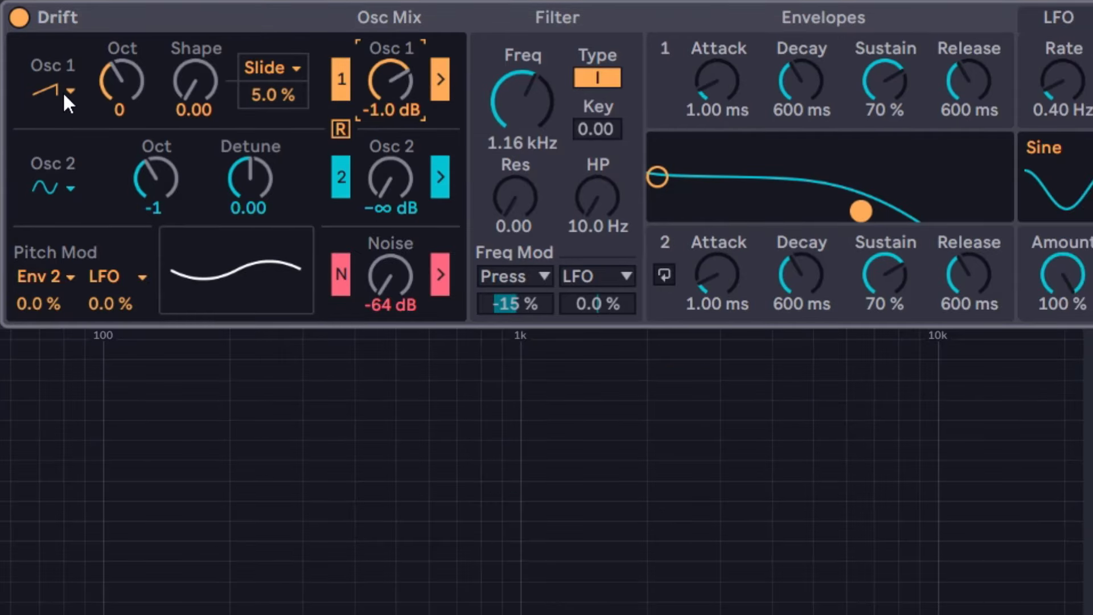
left_click(522, 101)
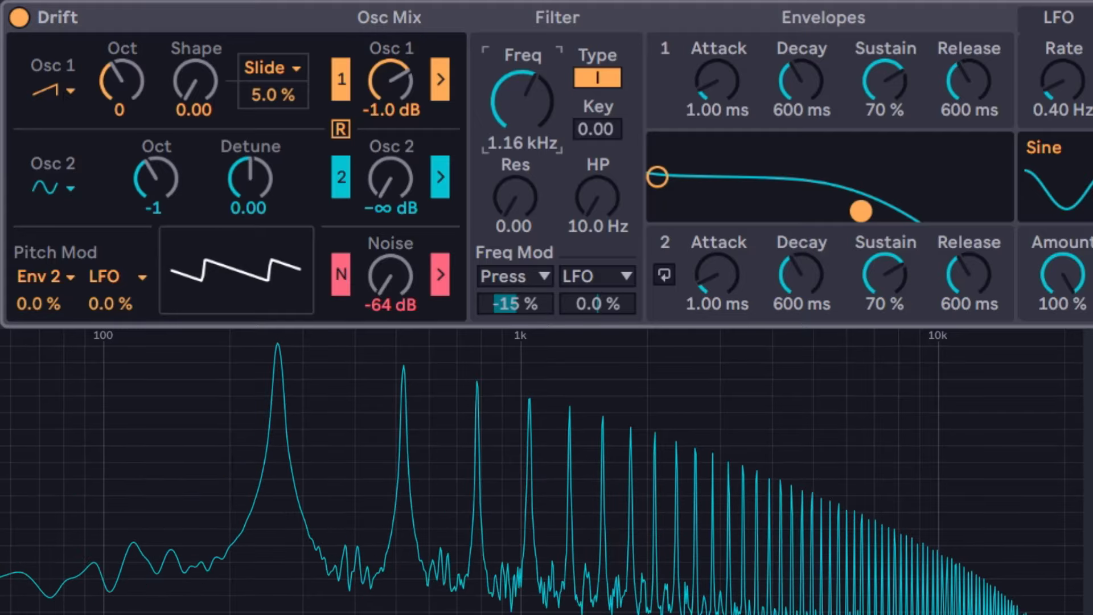
left_click_drag(522, 101, 522, 71)
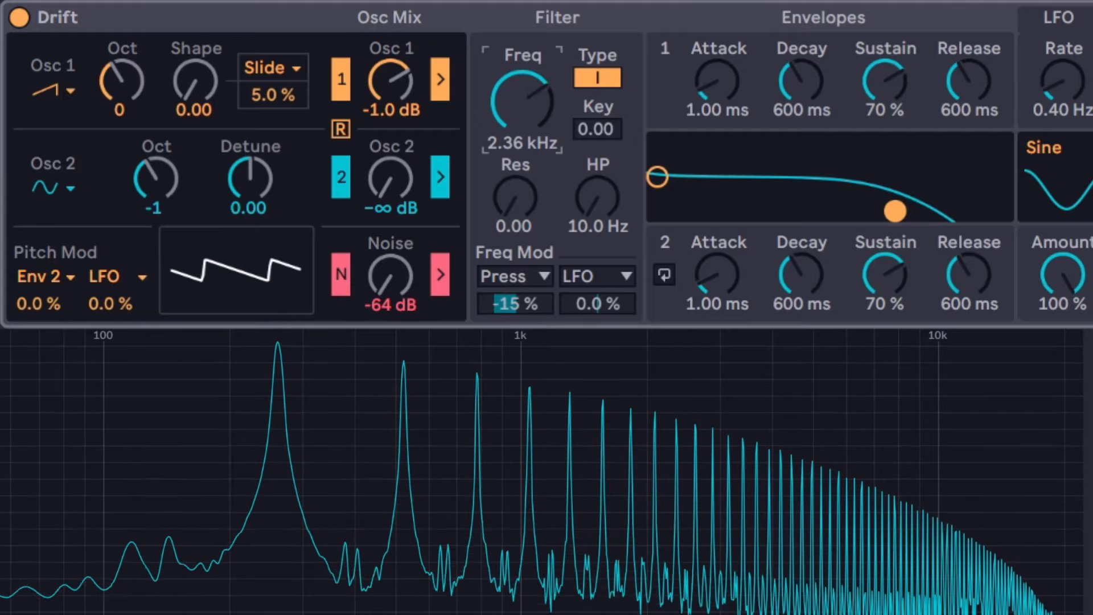
Step: Audition oscillator 1's sine, triangle, shark tooth and saturated waveforms one after another
left_click(50, 90)
left_click(54, 115)
left_click(54, 90)
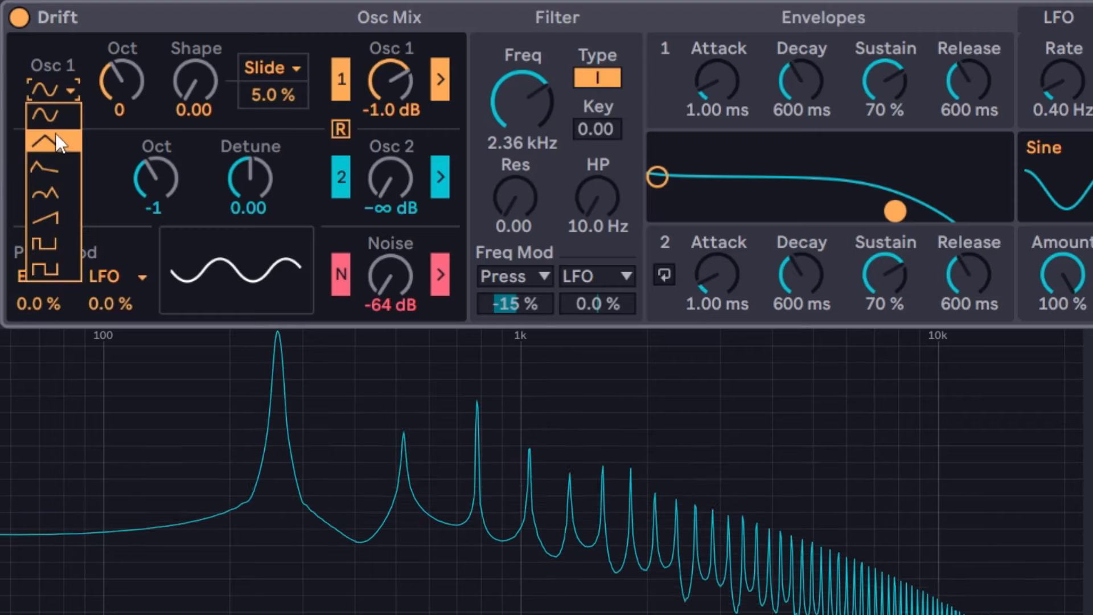
left_click(56, 135)
left_click(50, 90)
left_click(62, 168)
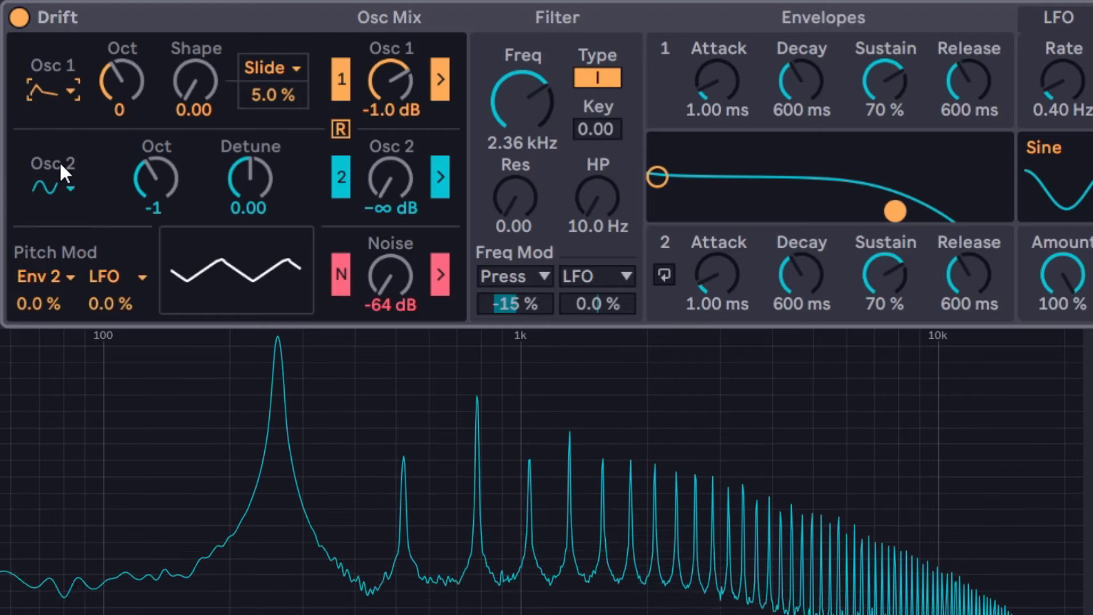
left_click(68, 90)
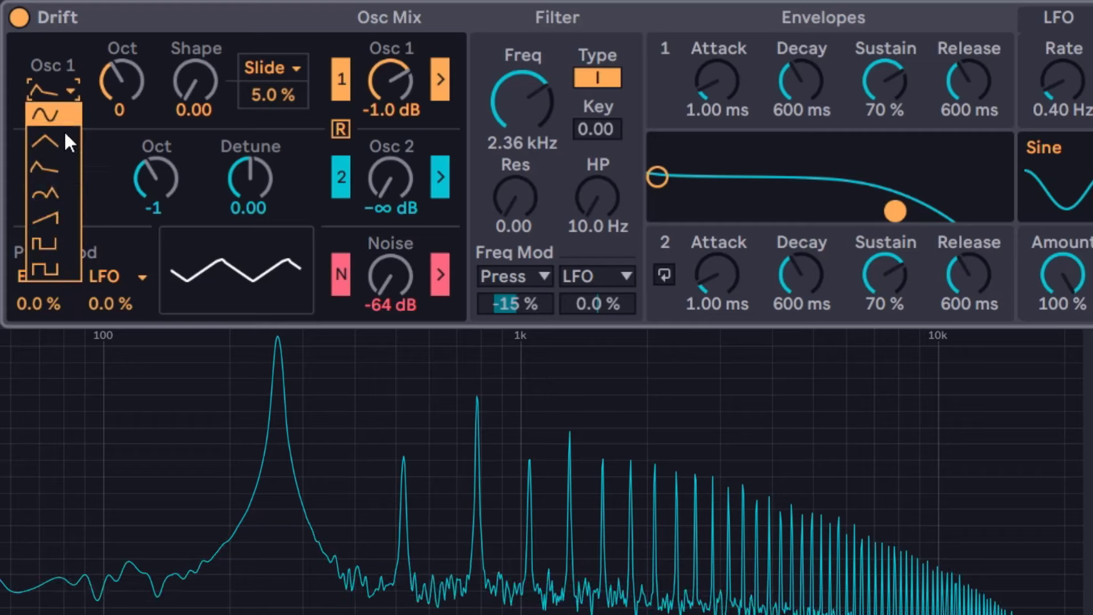
left_click(67, 194)
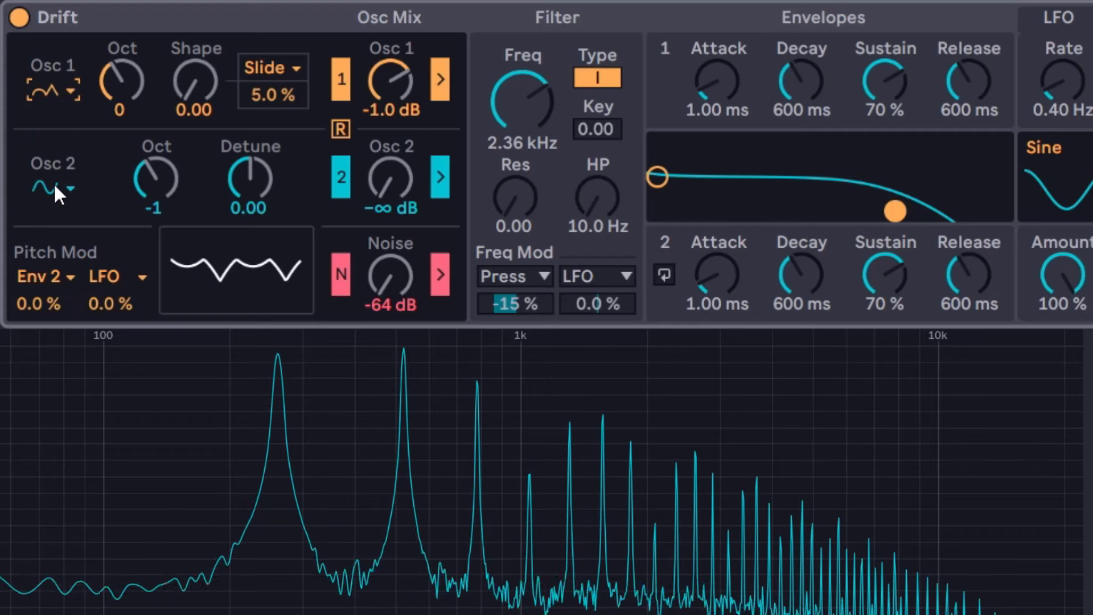
Step: Audition oscillator 1's sawtooth, pulse and square waveforms, and set the waveform back to sine
left_click(66, 91)
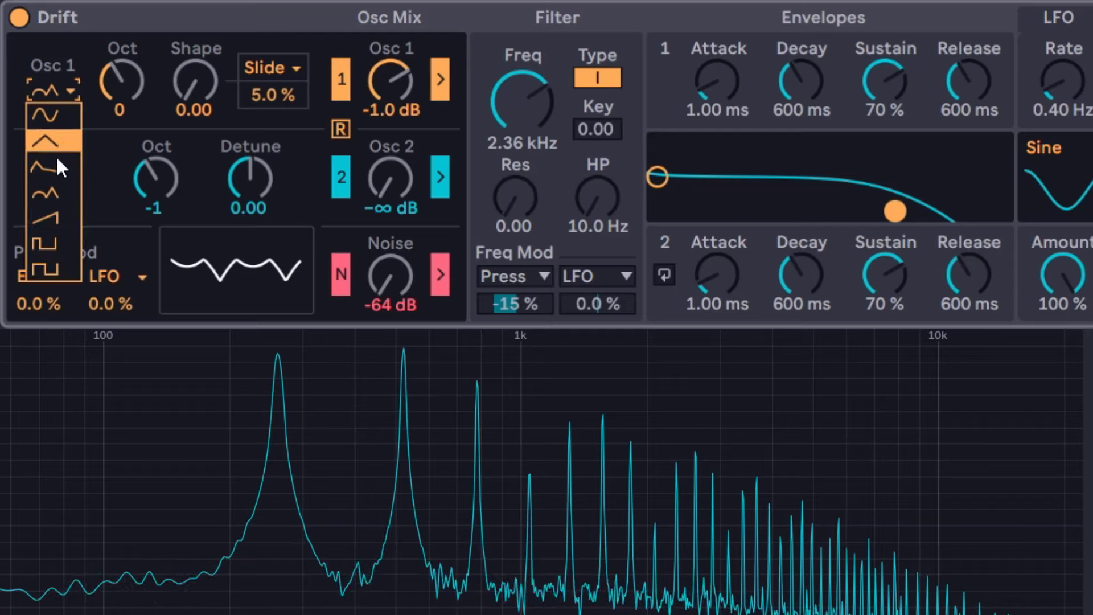
left_click(61, 218)
left_click(68, 91)
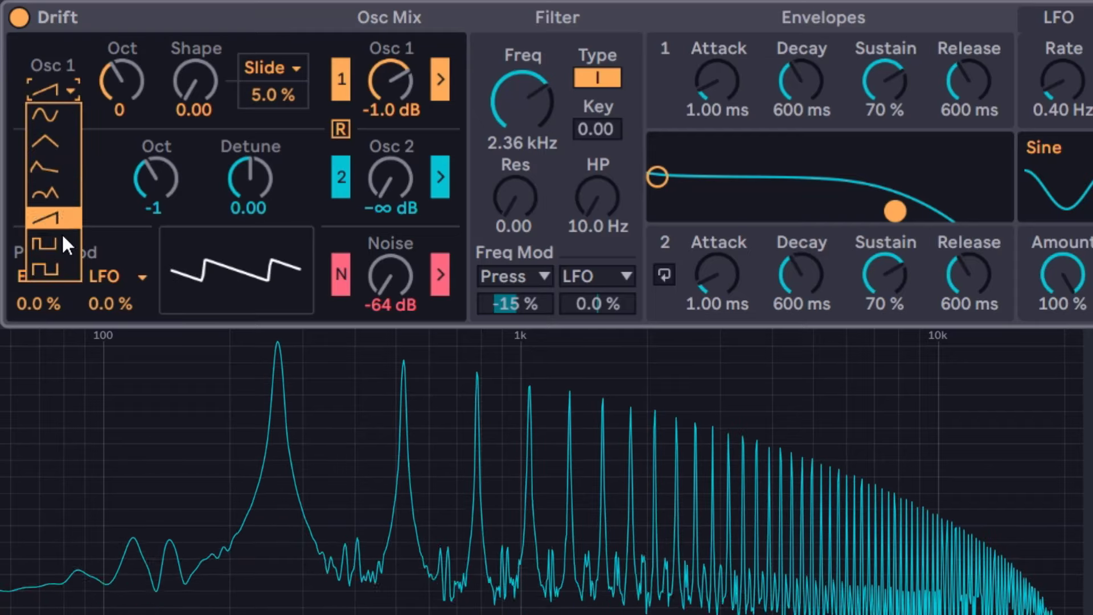
left_click(67, 245)
left_click(58, 86)
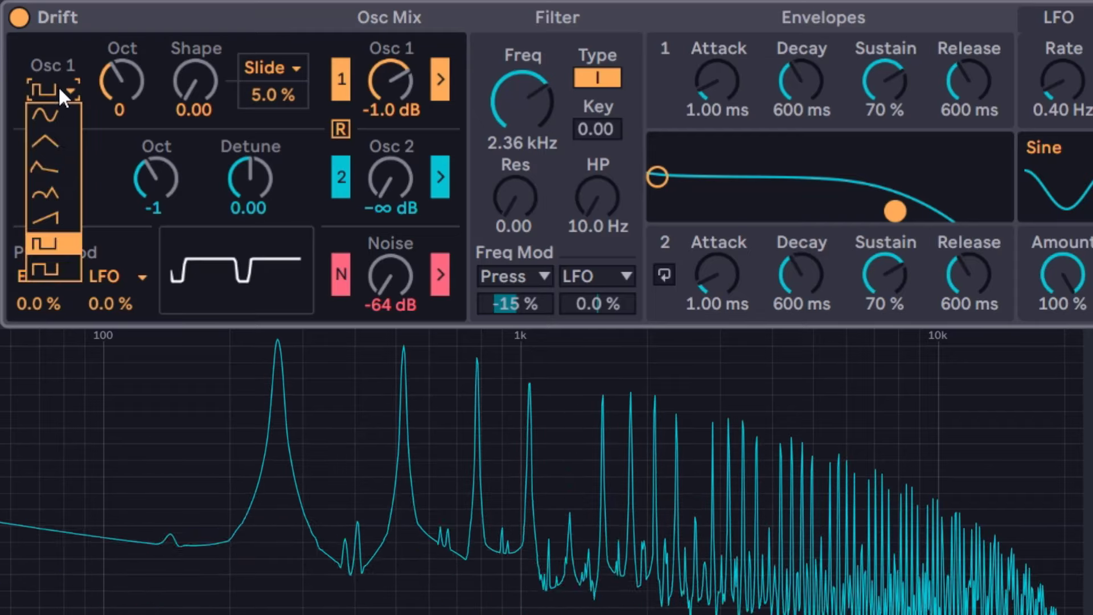
left_click(58, 272)
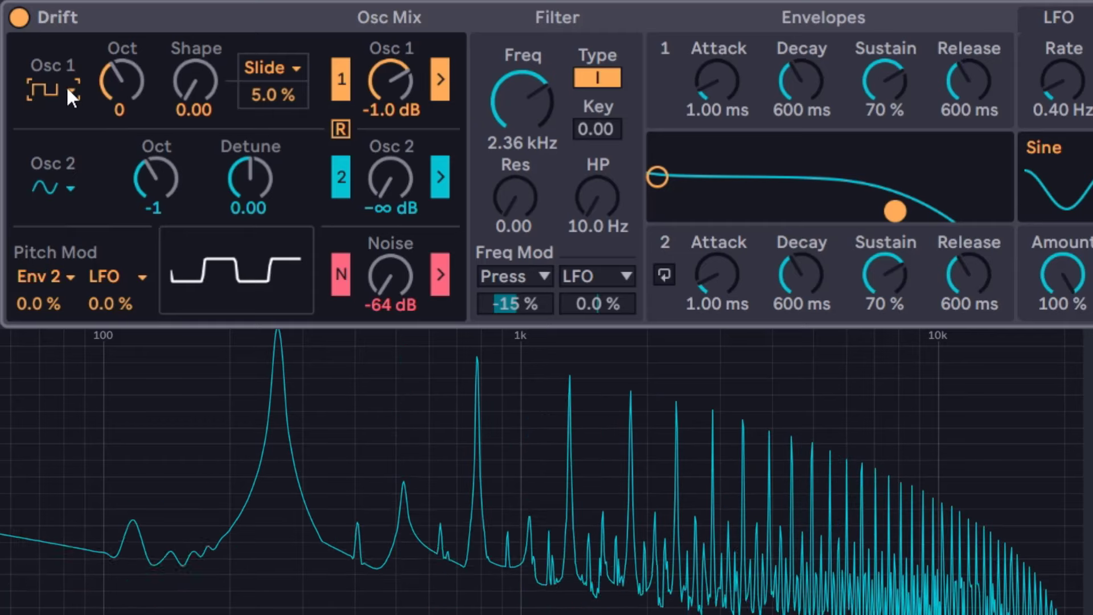
left_click(66, 85)
left_click(56, 117)
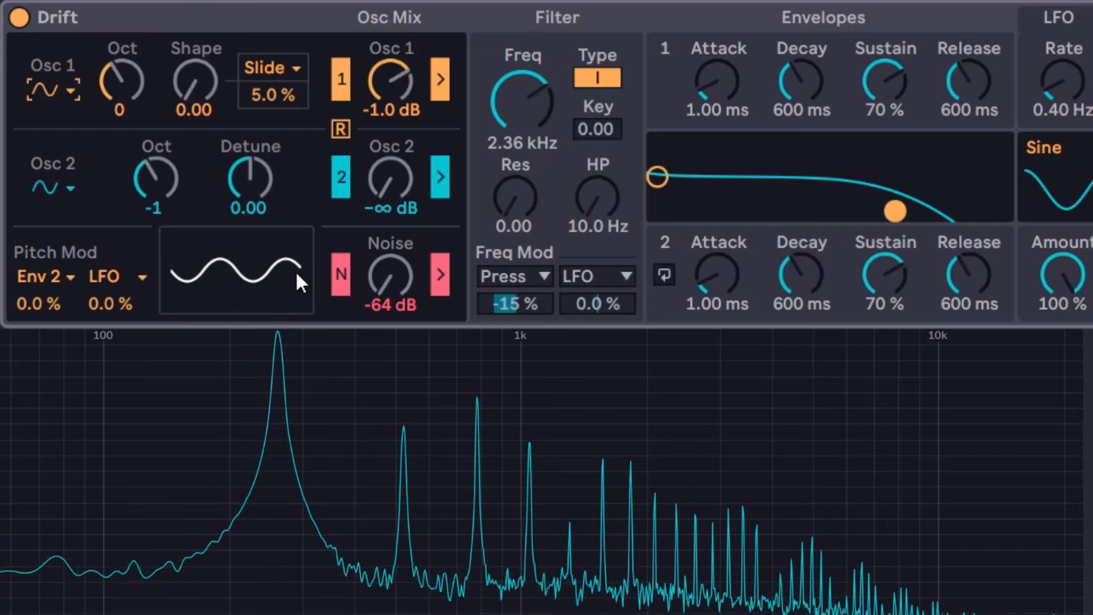
Step: Try oscillator 1's Shape control across the sine, triangle, shark tooth and pulse waveforms, and return to sine with the shape at 0.00
mouse_move(196, 86)
left_mouse_down()
mouse_move(195, 7)
mouse_move(192, 89)
mouse_move(167, 88)
mouse_move(167, 11)
mouse_move(167, 91)
mouse_move(181, 73)
mouse_move(181, 3)
mouse_move(181, 81)
left_mouse_up()
left_click(66, 86)
left_click(52, 131)
left_click(63, 84)
left_click(53, 158)
left_click(60, 95)
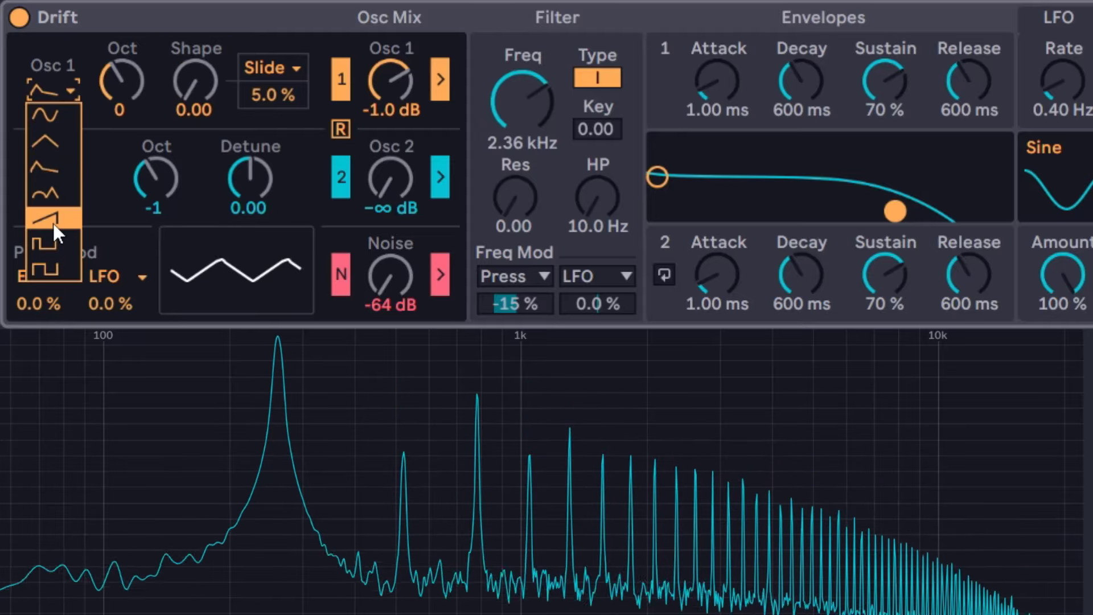
left_click(63, 248)
mouse_move(189, 80)
left_mouse_down()
mouse_move(189, 0)
mouse_move(189, 78)
left_mouse_up()
left_click(59, 94)
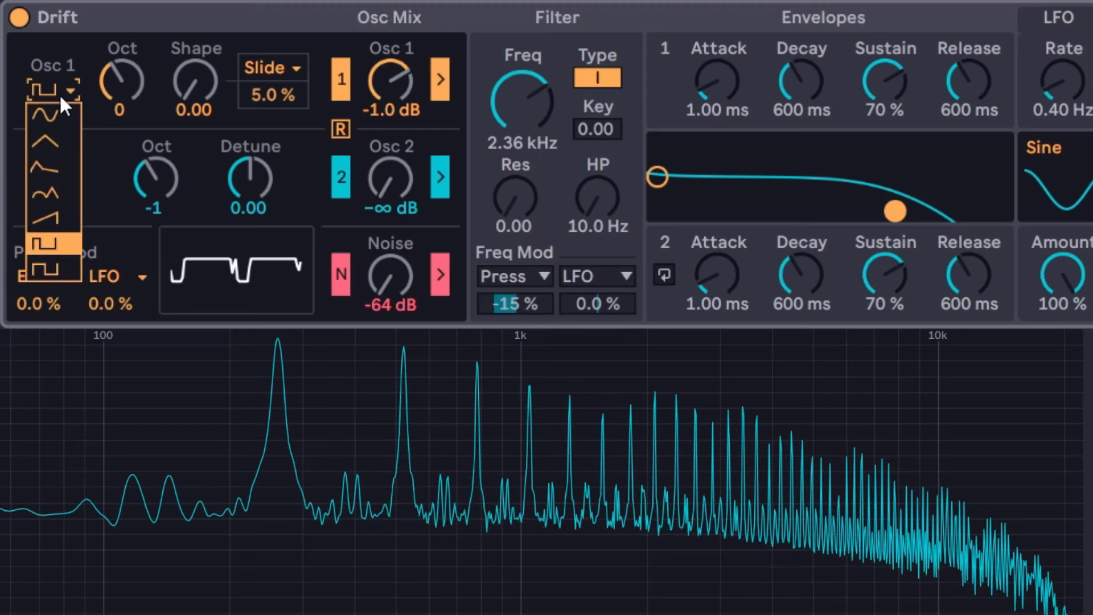
left_click(59, 110)
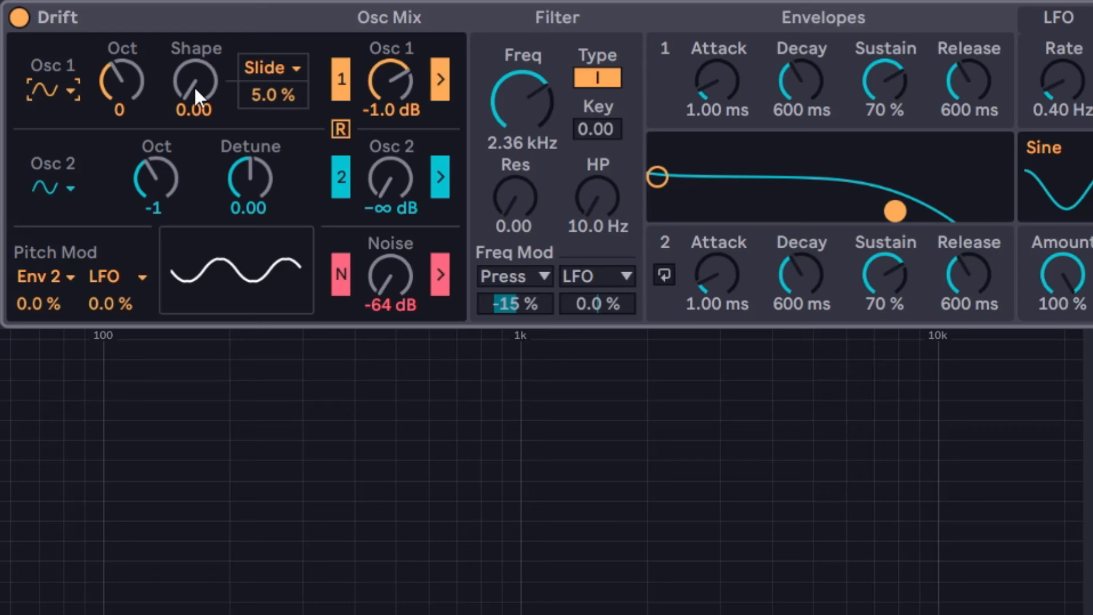
Step: Try the lowest and highest octaves of both oscillators, ending with oscillator 1 at 0 and oscillator 2 at -3
mouse_move(120, 83)
left_mouse_down()
mouse_move(121, 56)
mouse_move(121, 101)
left_mouse_up()
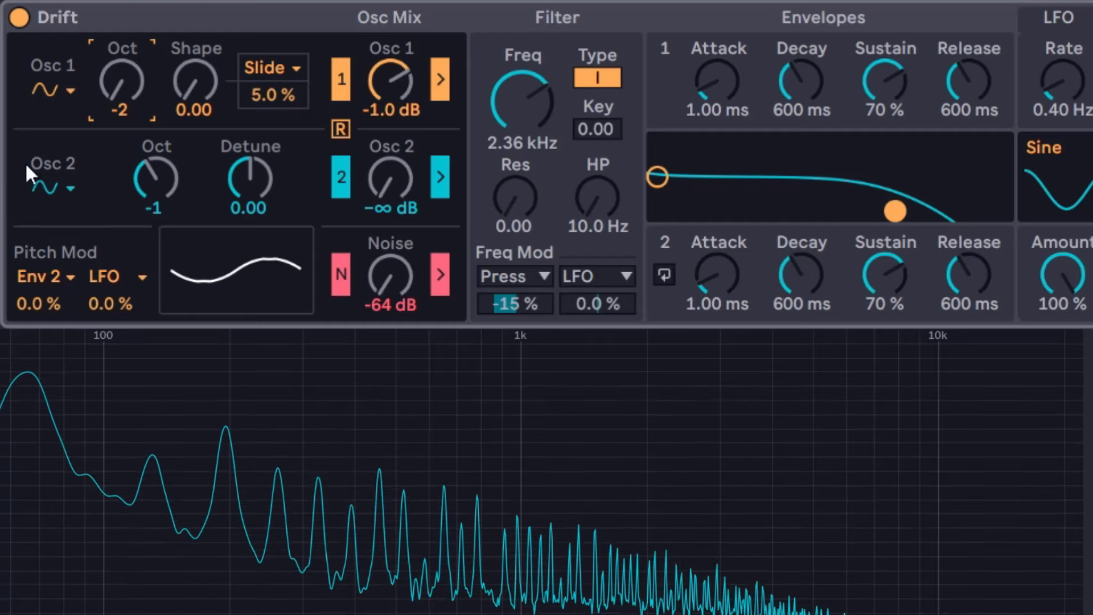
left_click_drag(153, 171, 157, 202)
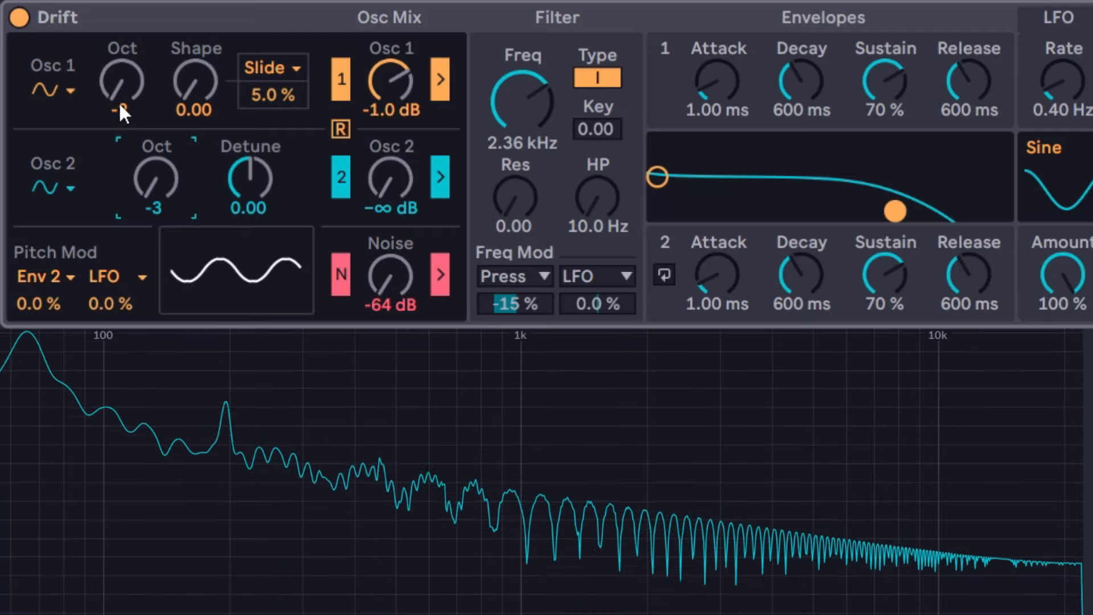
left_click_drag(118, 101, 119, 63)
left_click_drag(153, 187, 153, 148)
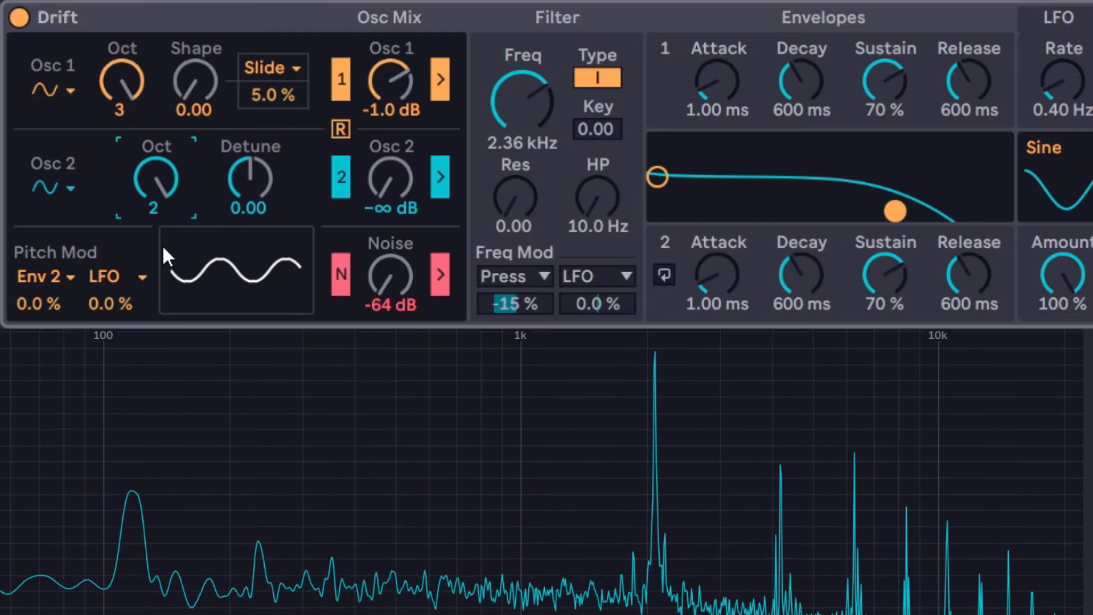
left_click_drag(153, 187, 153, 227)
left_click_drag(120, 80, 119, 104)
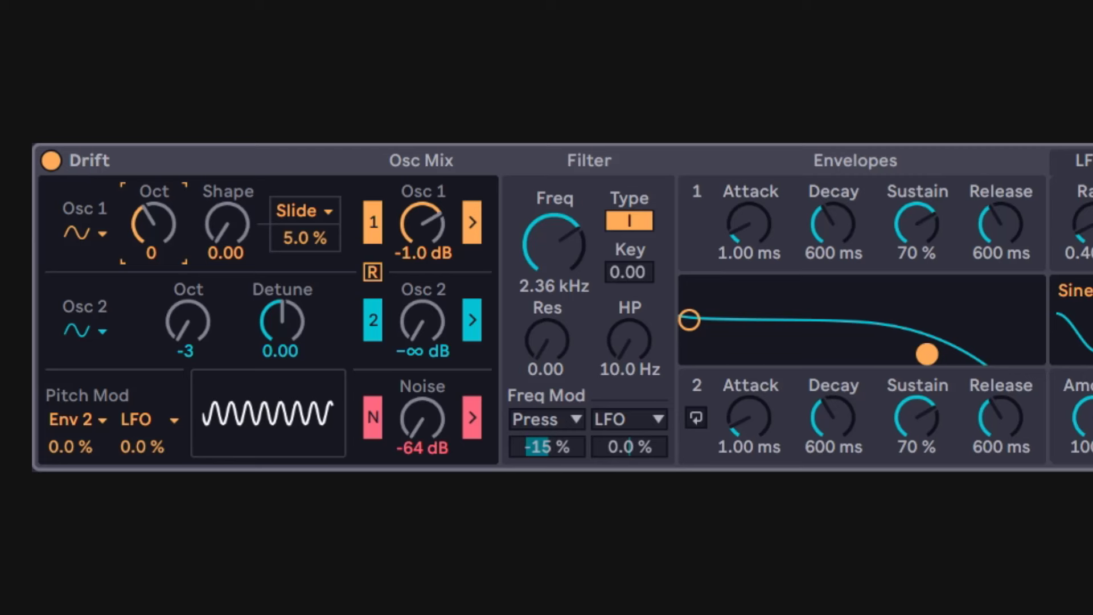
Step: Try oscillator 1's Shape control and set its shape modulation source to Env 1
left_click(316, 205)
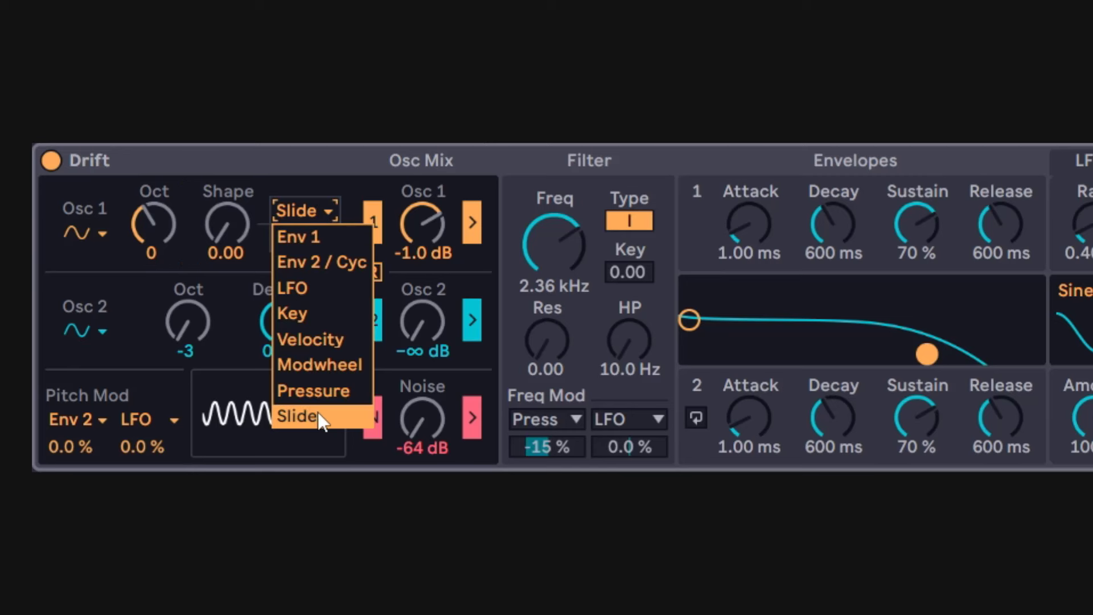
left_click(232, 214)
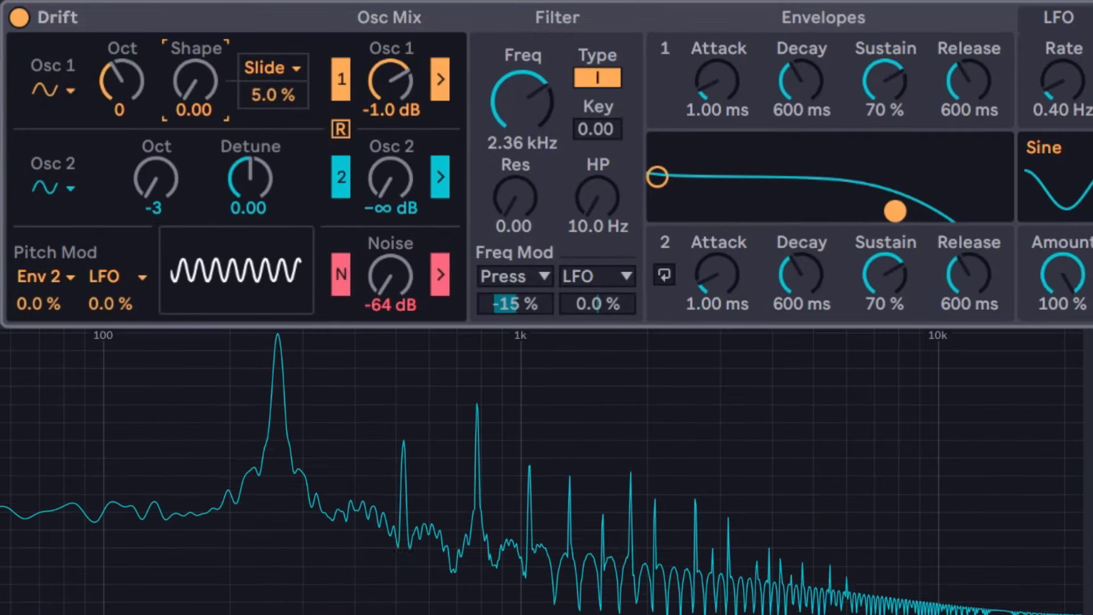
mouse_move(208, 91)
left_mouse_down()
mouse_move(209, 45)
mouse_move(209, 92)
left_mouse_up()
left_click(292, 66)
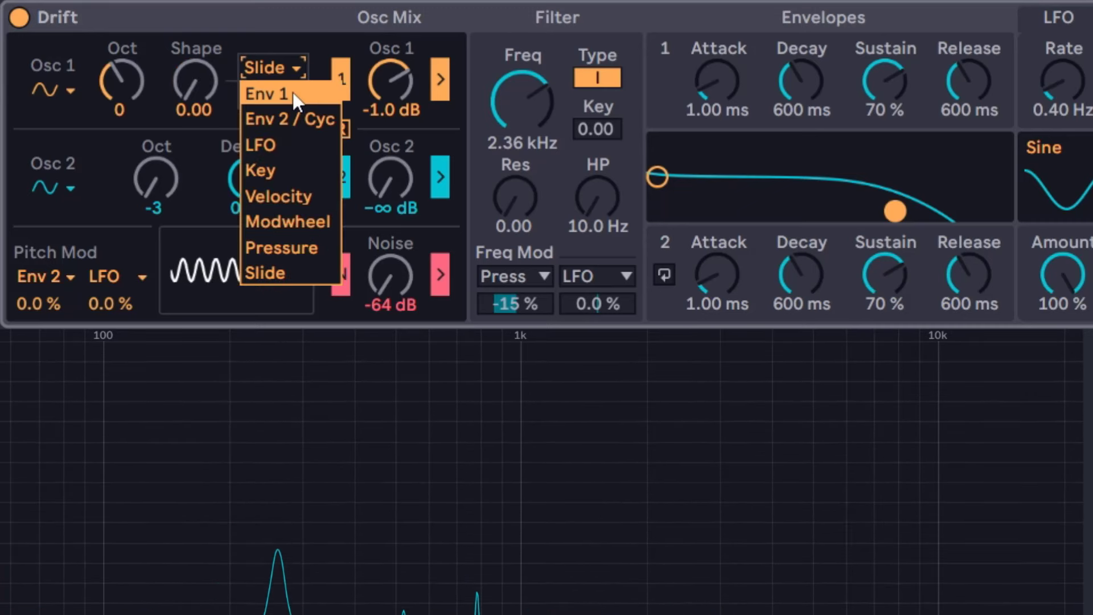
left_click(293, 92)
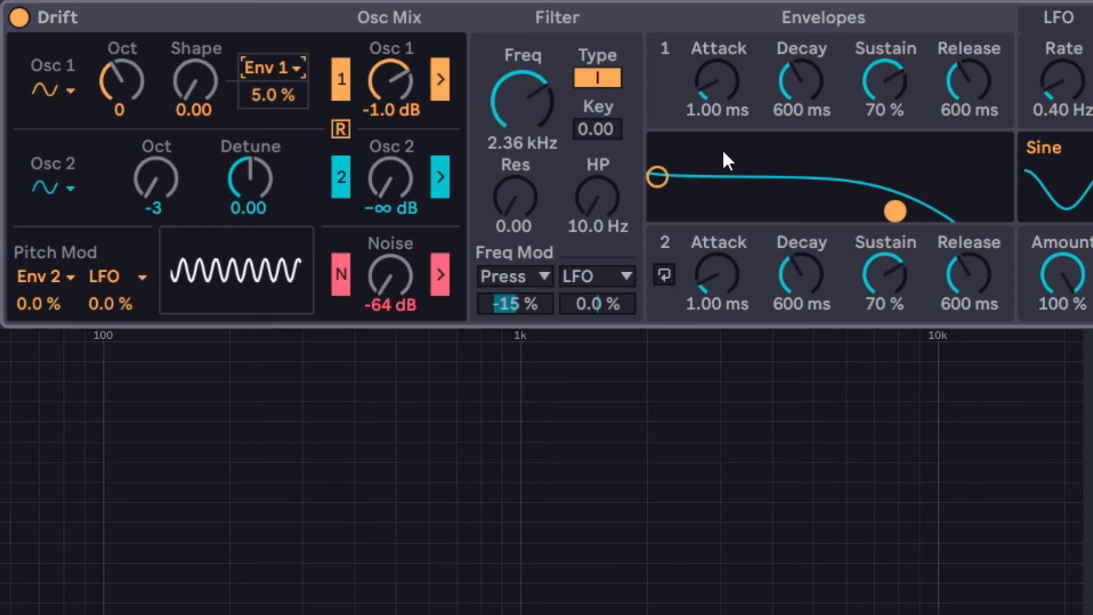
Step: Display envelope 1's curve, try a shape modulation amount of 100%, and reset the amount to 0.0%
left_click(665, 55)
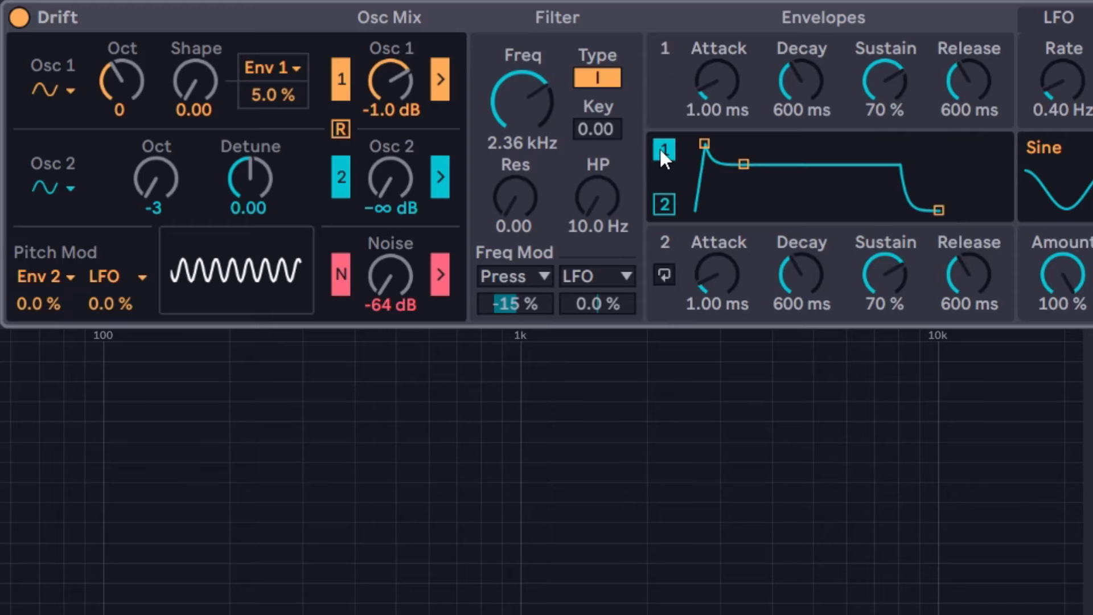
mouse_move(195, 82)
left_mouse_down()
mouse_move(196, 59)
mouse_move(196, 82)
left_mouse_up()
left_click_drag(273, 94, 273, 62)
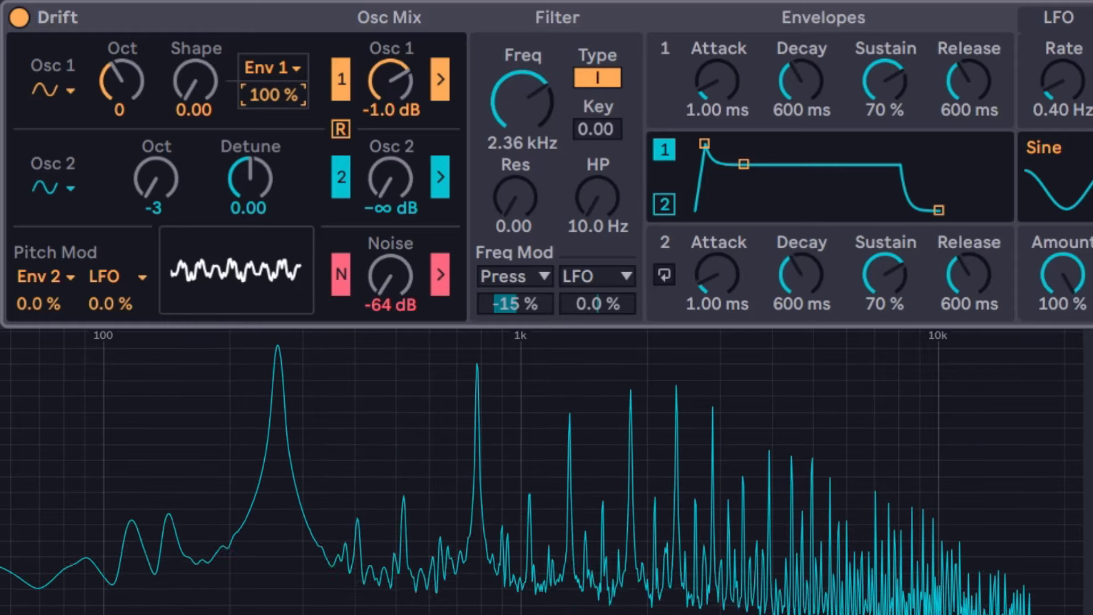
key("Delete")
Step: Modulate oscillator 1's shape of 0.18 with the LFO at 97%, and set the LFO rate to 4.87 Hz
left_click(295, 67)
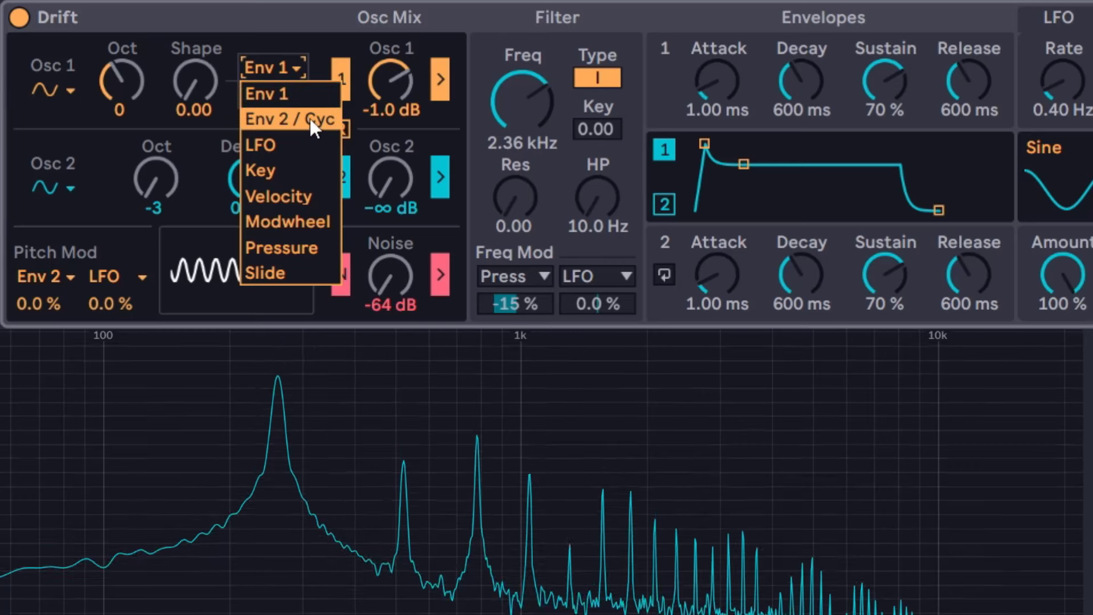
left_click(295, 149)
left_click_drag(210, 73, 210, 62)
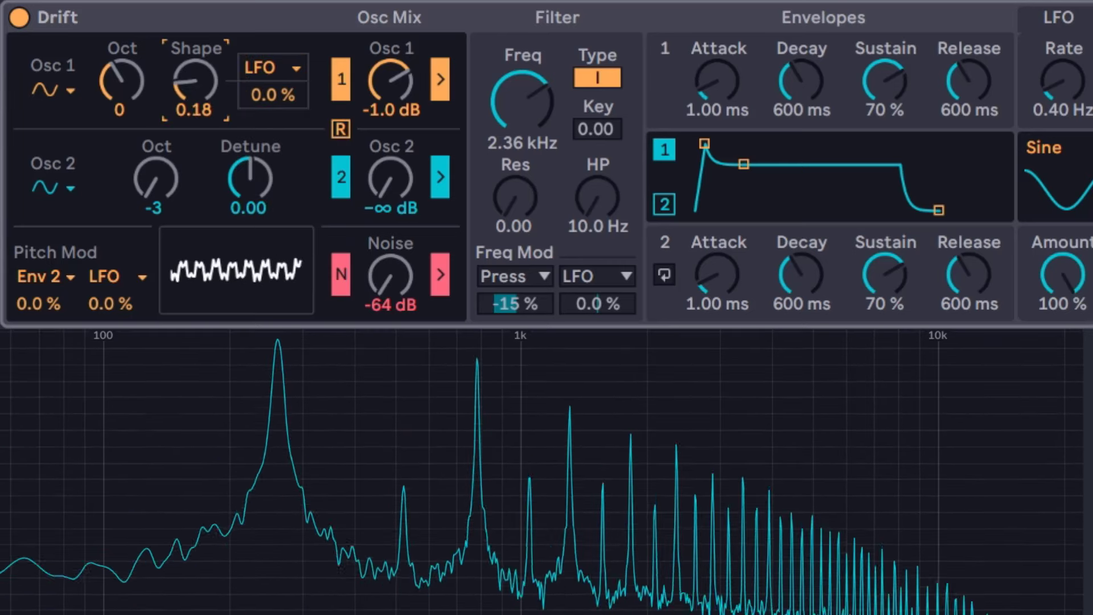
left_click_drag(274, 96, 273, 40)
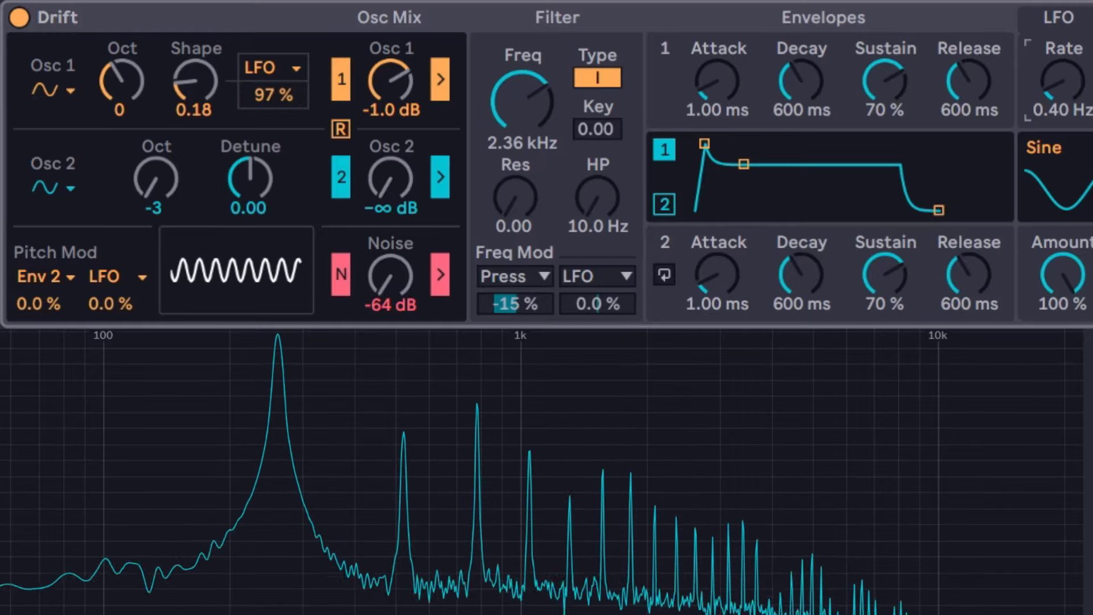
left_click_drag(1063, 81, 1062, 69)
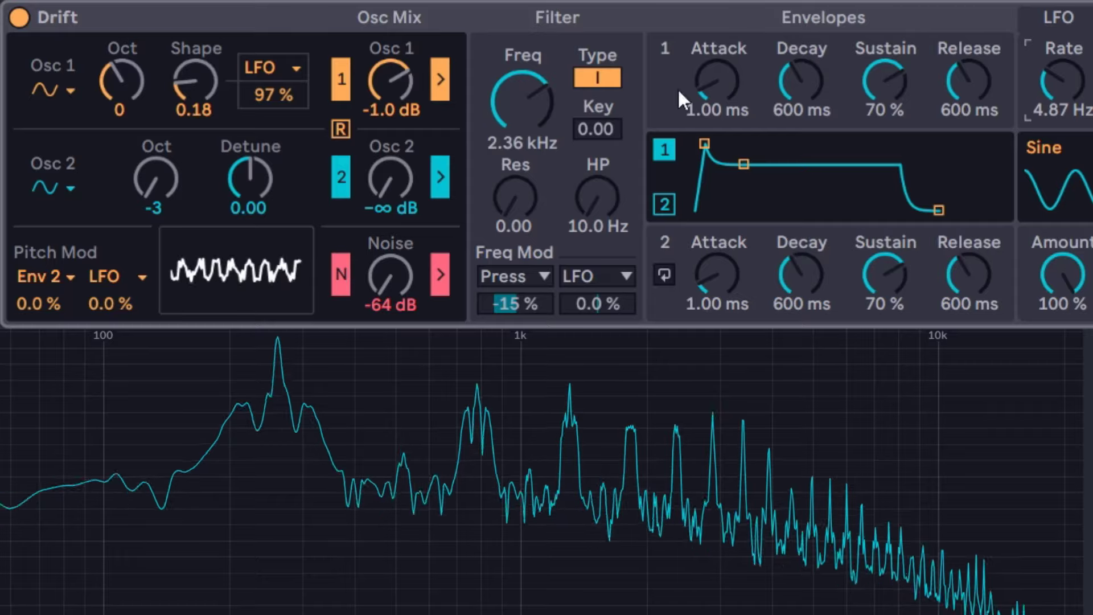
Step: Switch oscillator 1's shape modulation source to Pressure at -100% and set the shape to 0.99
left_click(295, 66)
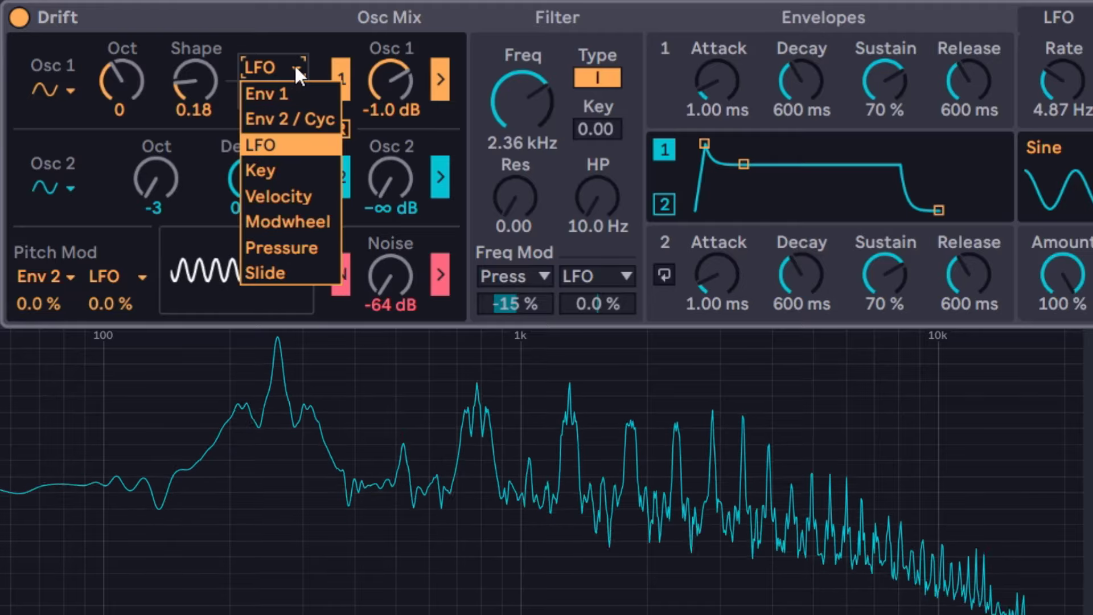
left_click(290, 246)
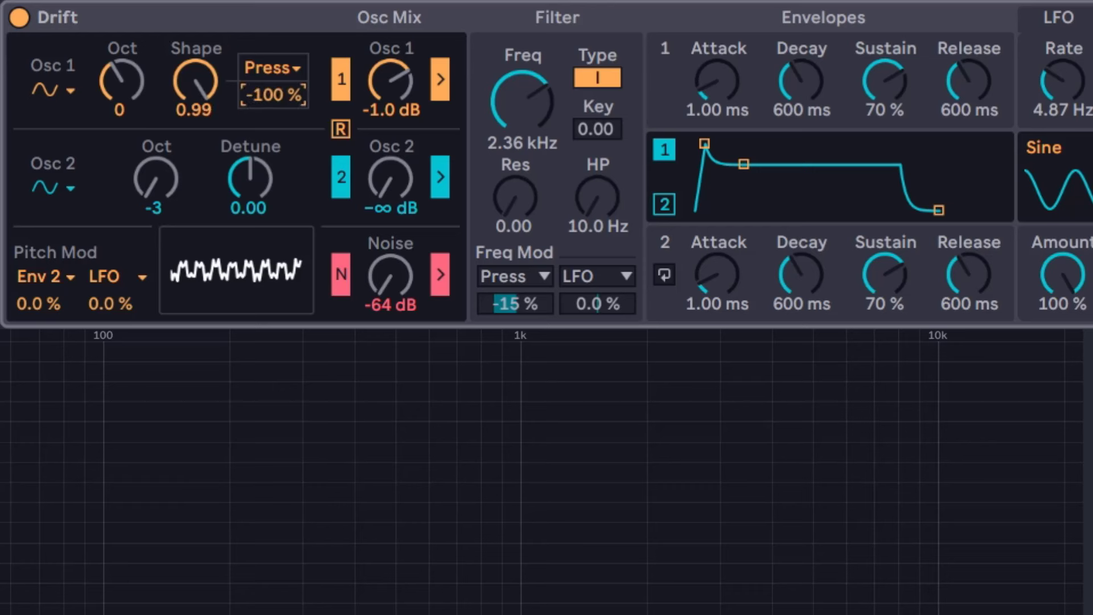
left_click(206, 84)
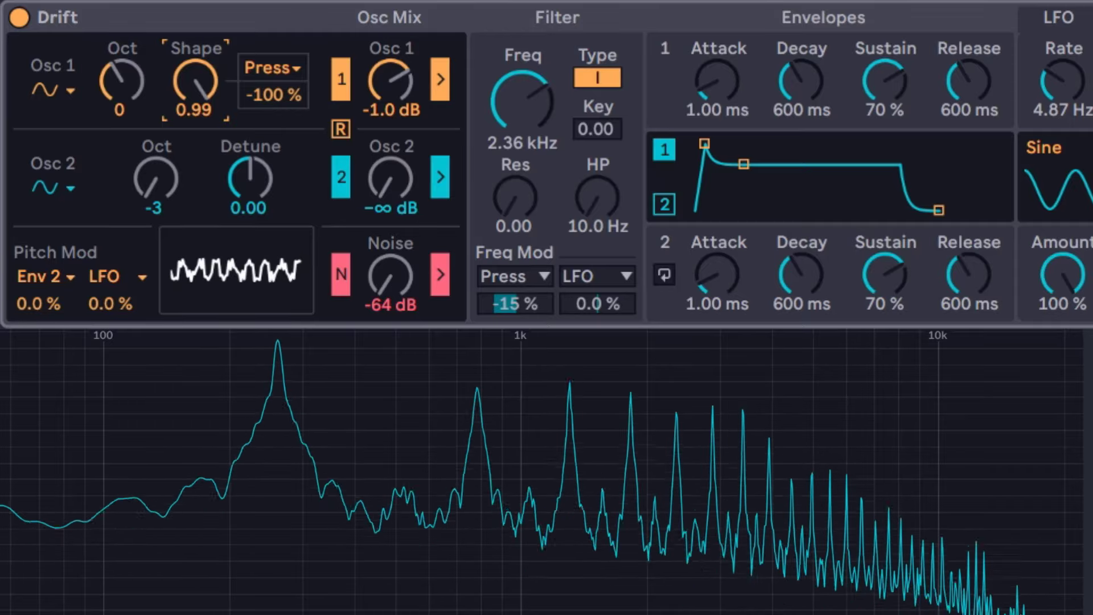
Step: Reset oscillator 1's shape modulation amount and shape to zero, and set oscillator 2's octave to -1
double_click(271, 96)
double_click(204, 82)
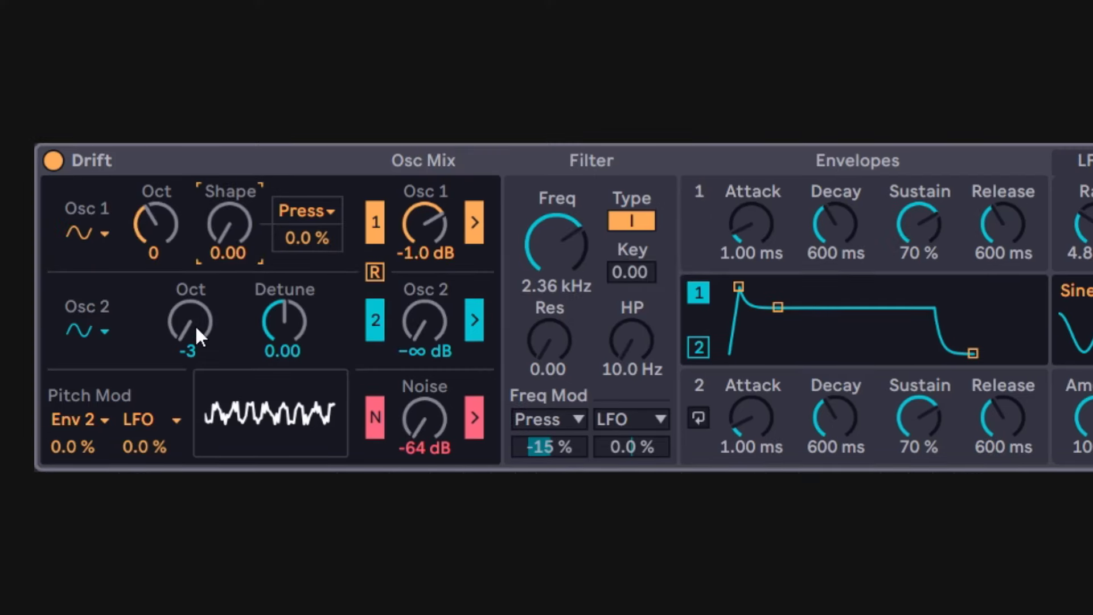
left_click_drag(162, 193, 162, 188)
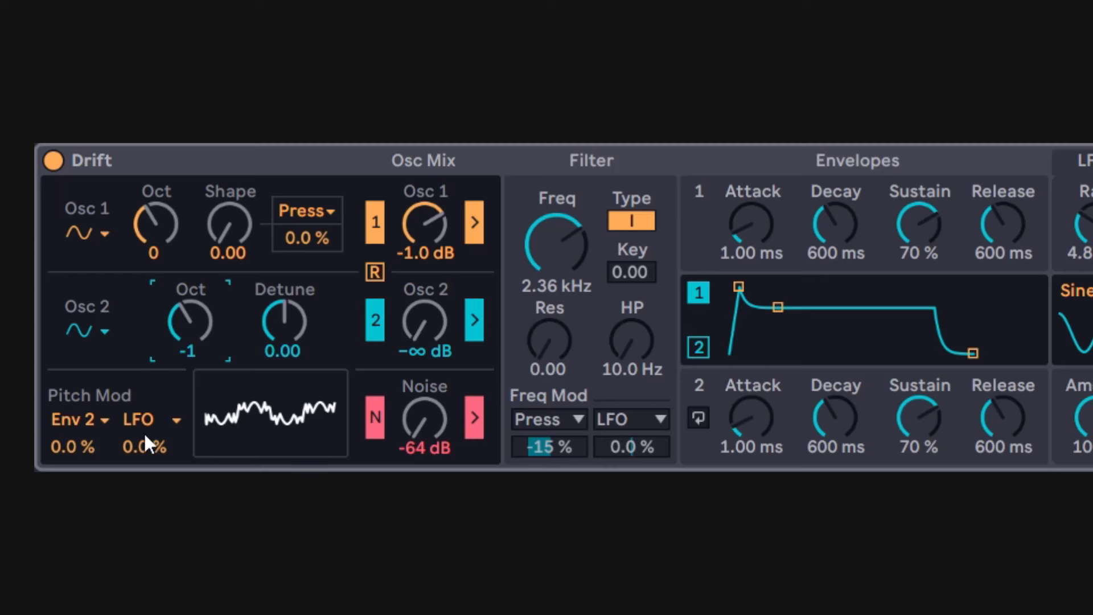
Step: Set the first pitch modulation source to Pressure at 57%, and raise oscillator 2's mix level to -2.2 dB
left_click(93, 422)
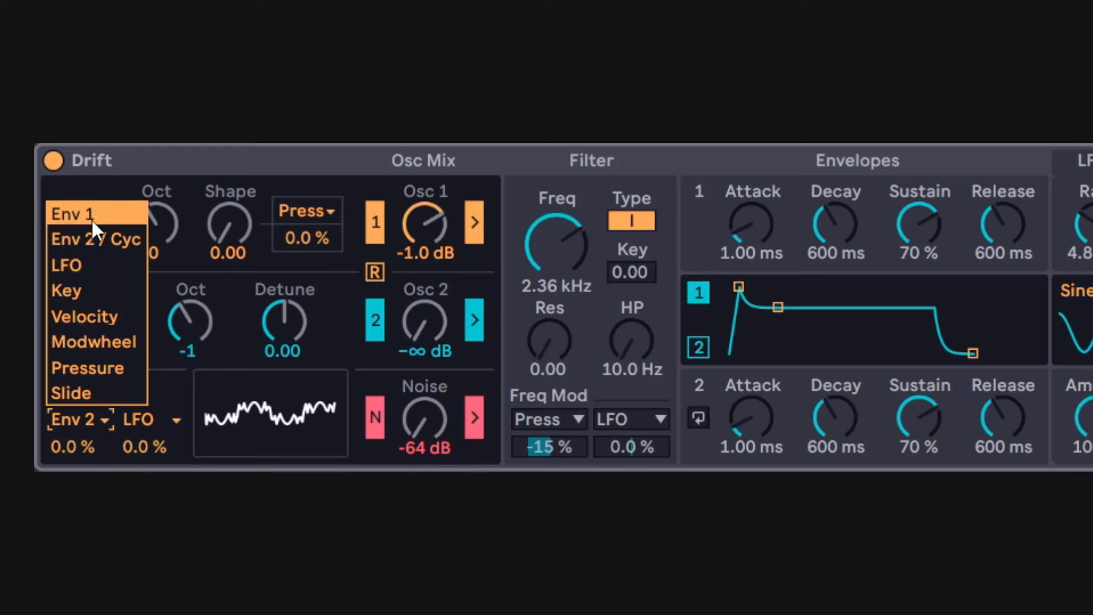
left_click(108, 373)
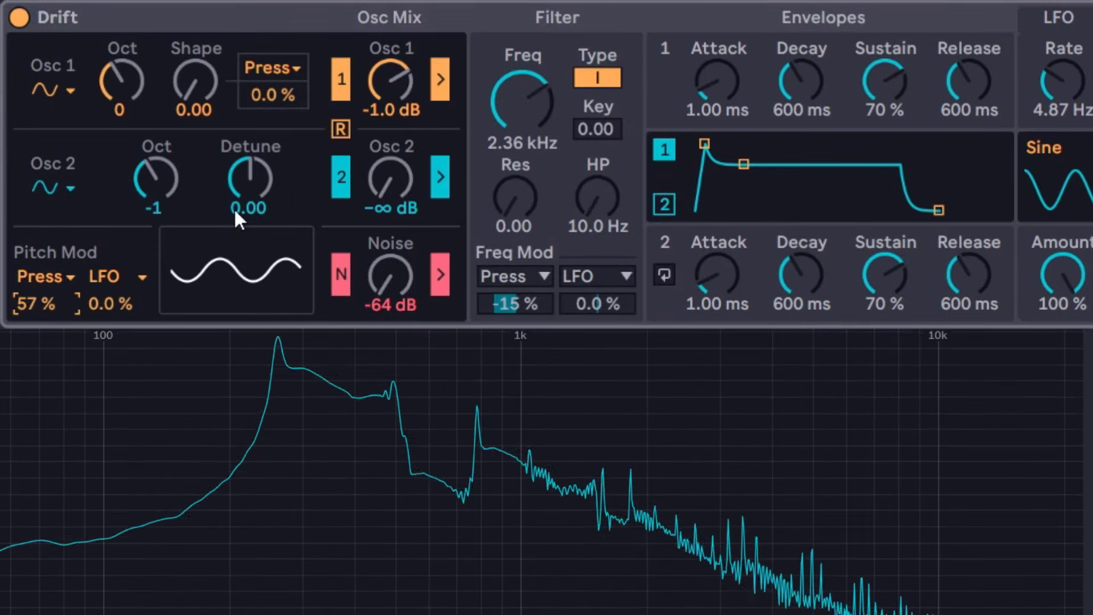
left_click_drag(390, 178, 390, 140)
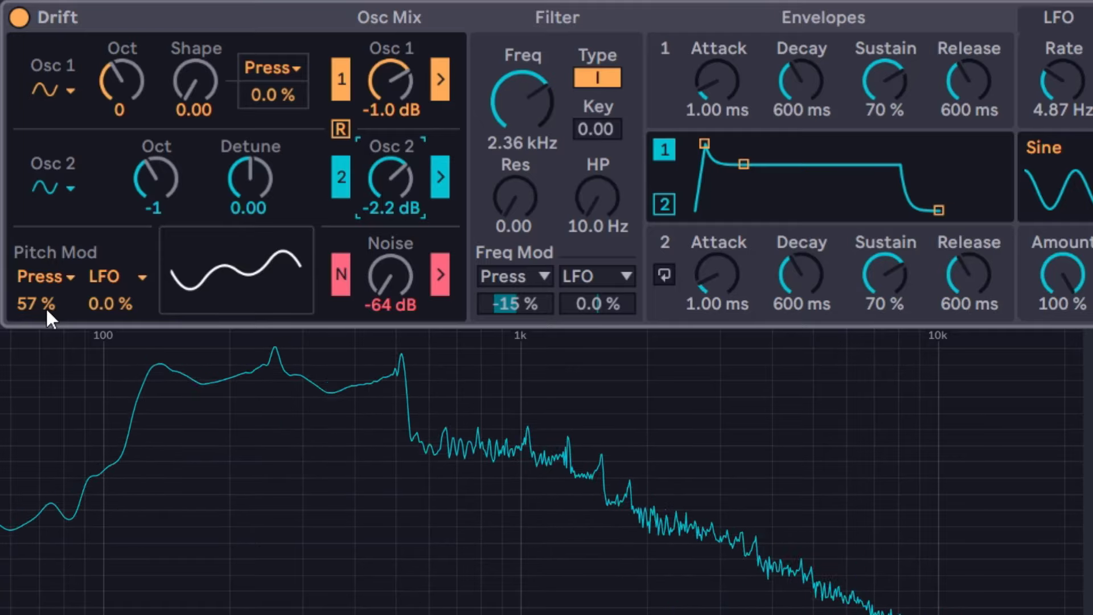
Step: Set the Pressure pitch modulation to 0.0% and the LFO pitch modulation to 27%
left_click_drag(46, 306, 46, 341)
left_click_drag(105, 306, 105, 274)
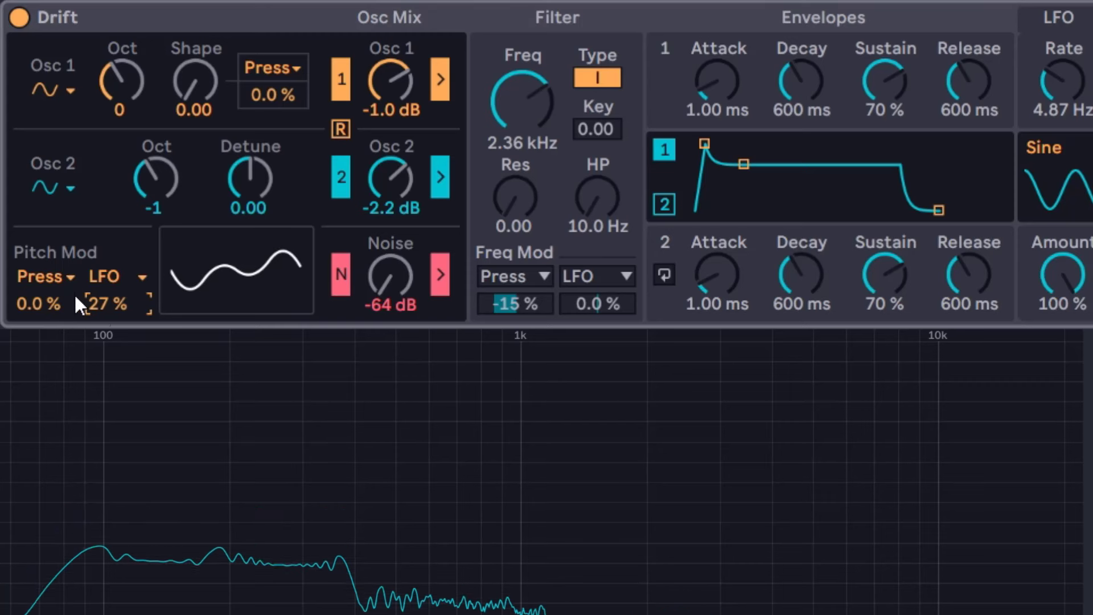
Step: Set the LFO rate to ratio mode and switch the second pitch modulation source from LFO to Env 2 / Cyc at 50%
double_click(112, 304)
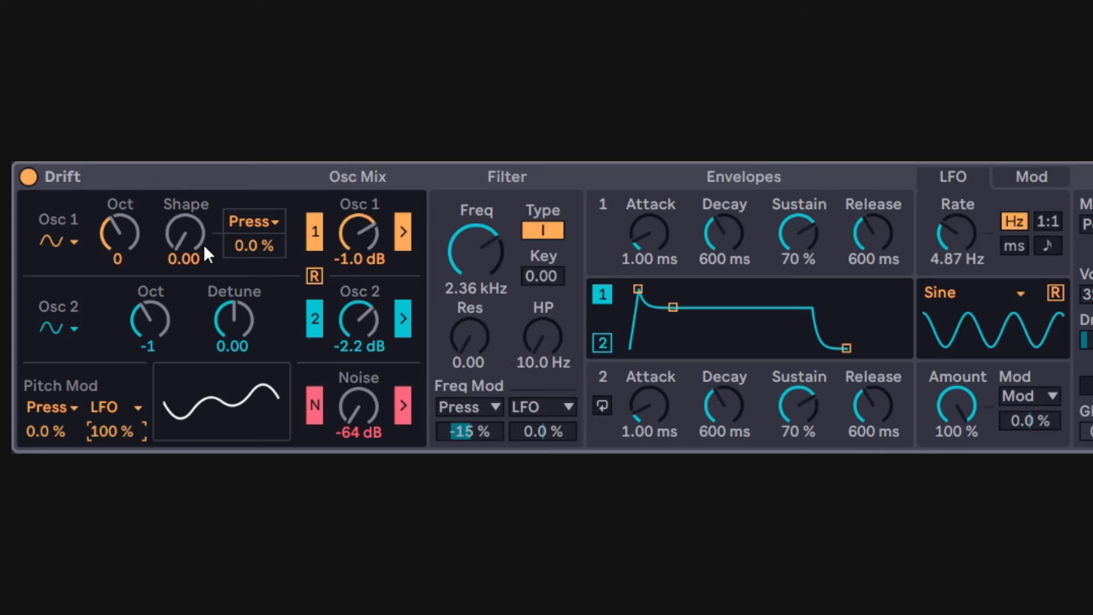
left_click(1050, 222)
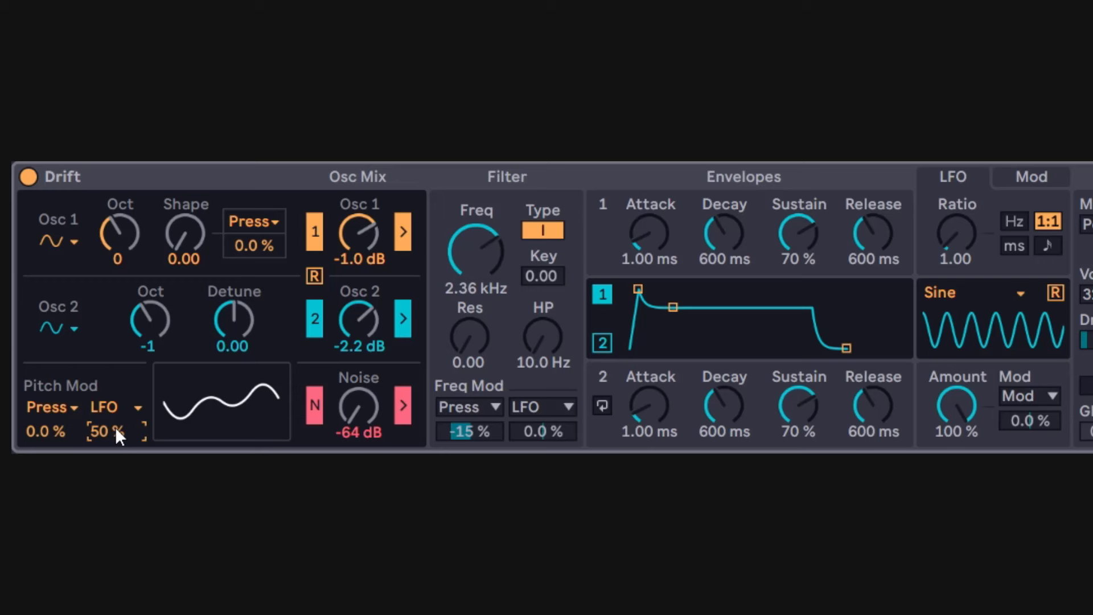
left_click(117, 407)
left_click(131, 228)
left_click(121, 406)
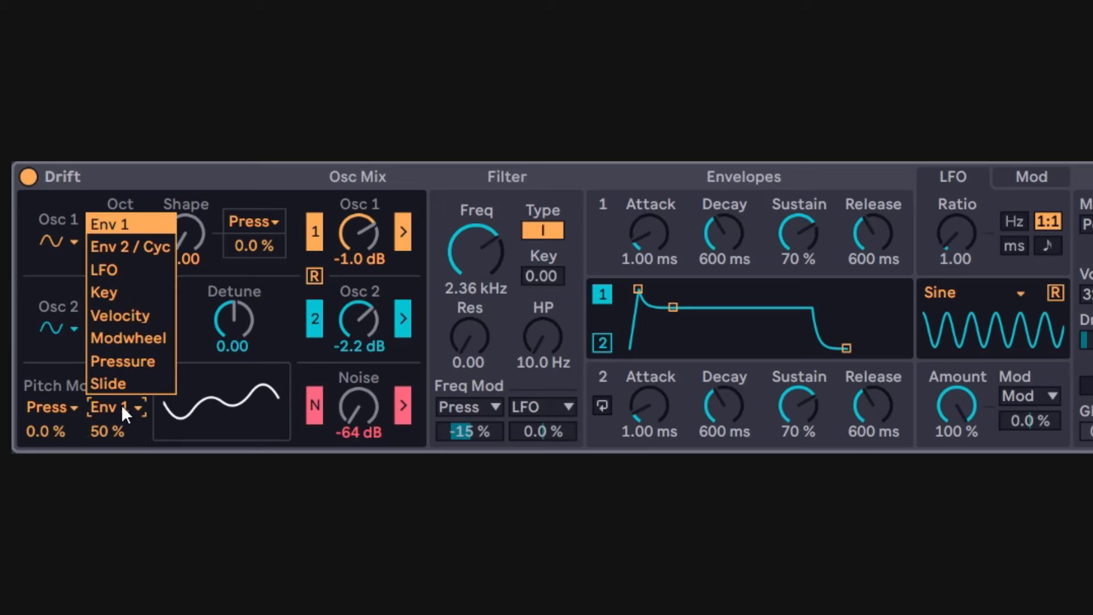
left_click(136, 249)
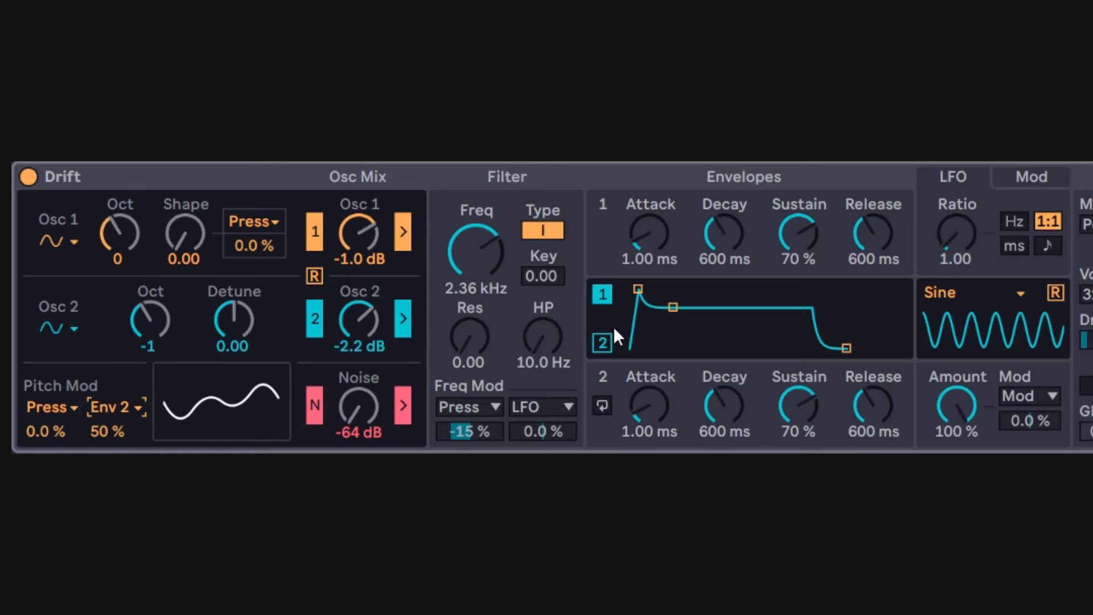
Step: Turn on cycling for envelope 2 in ratio mode and set its tilt to 0.00
left_click(602, 343)
left_click(603, 405)
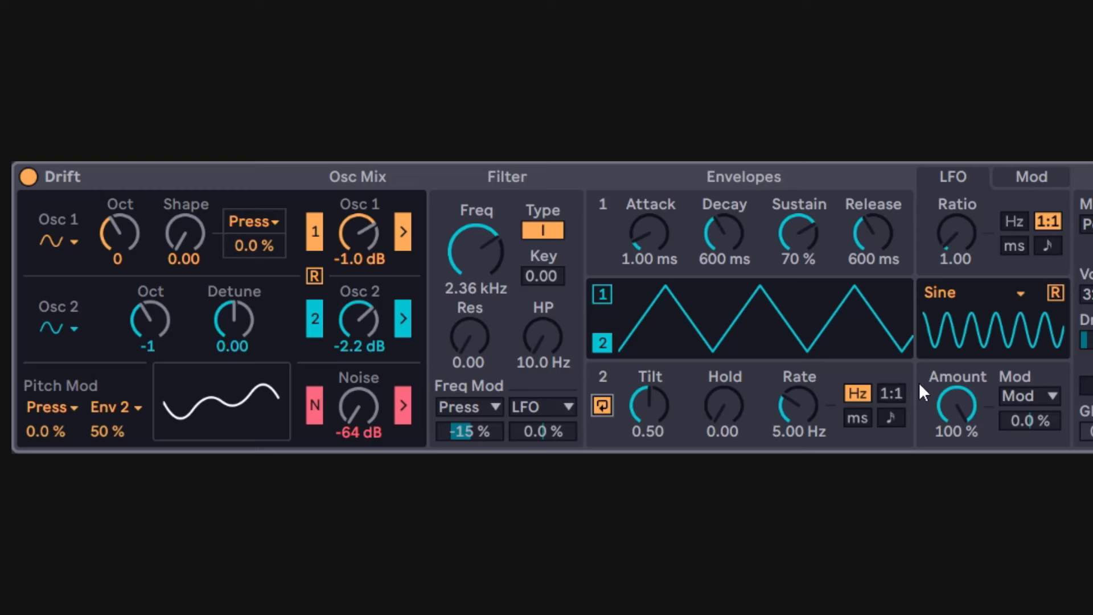
left_click(892, 394)
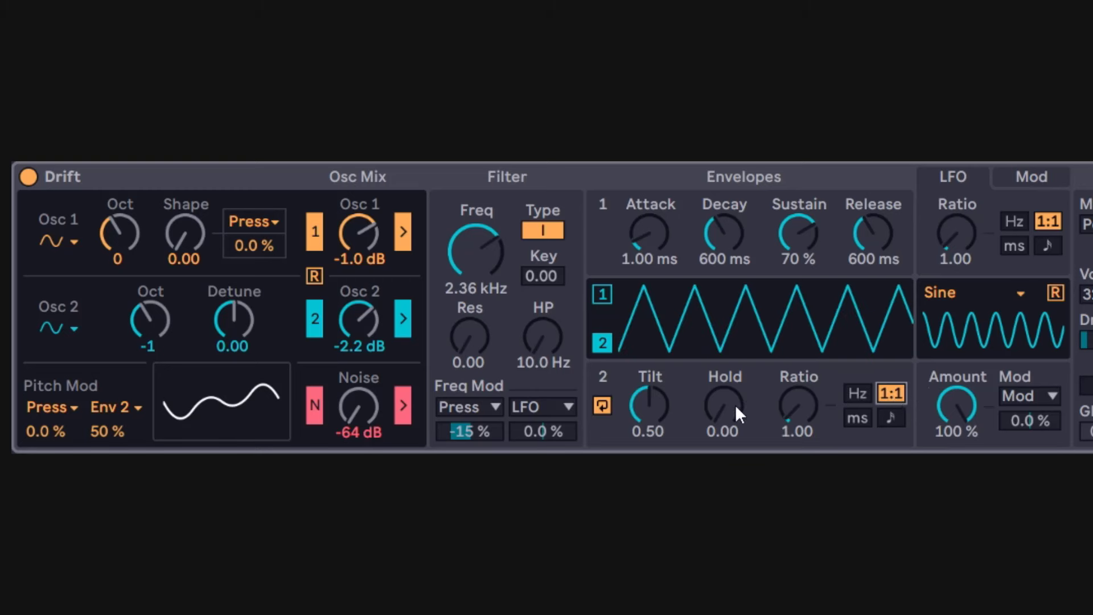
left_click_drag(636, 410, 636, 467)
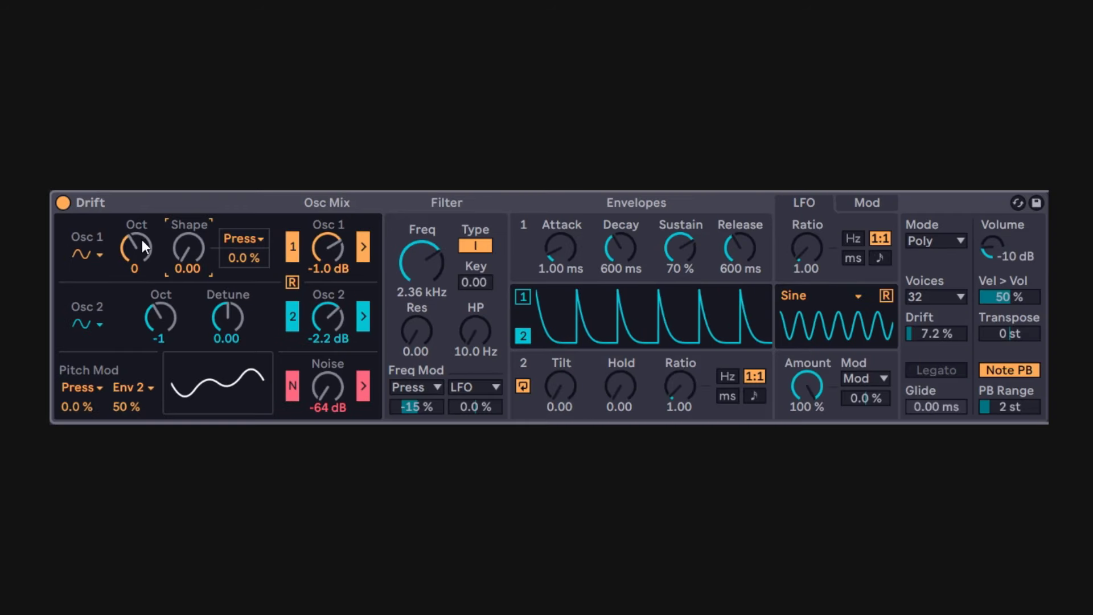
left_click(94, 255)
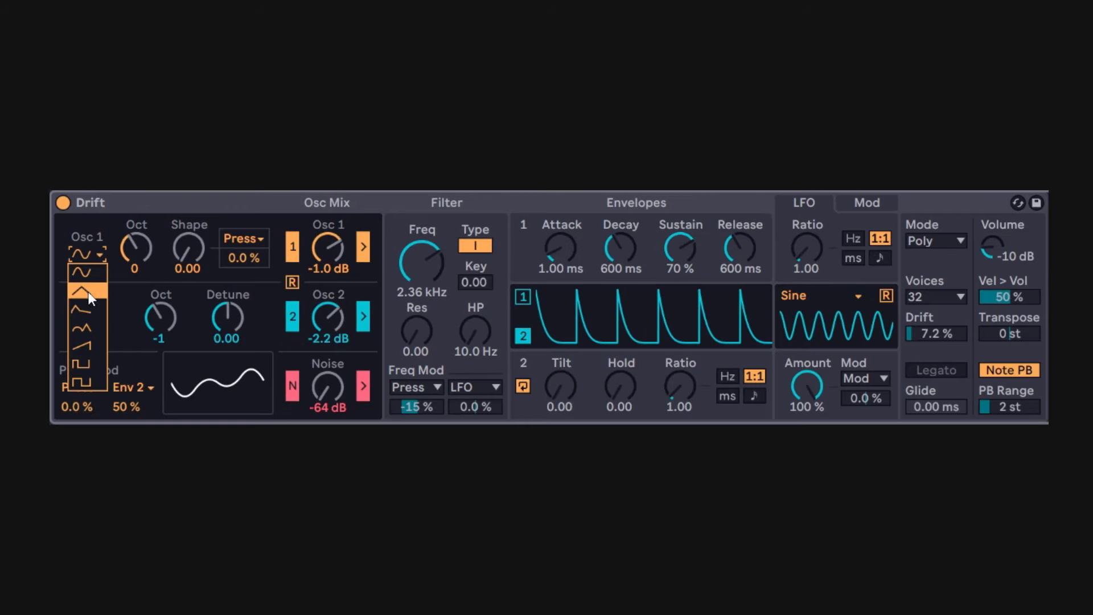
left_click(178, 213)
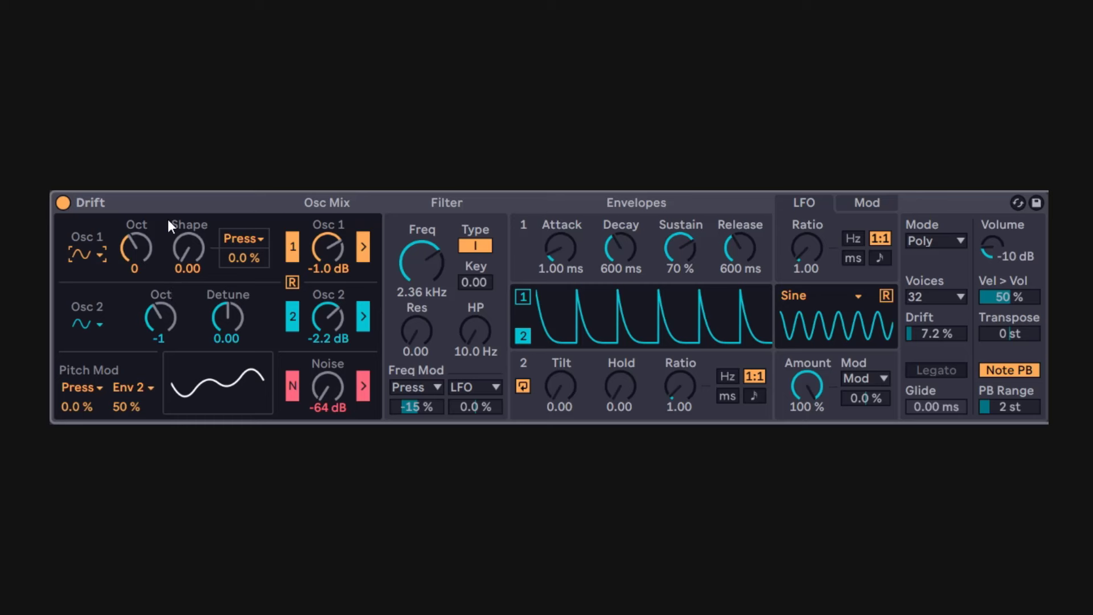
left_click(261, 238)
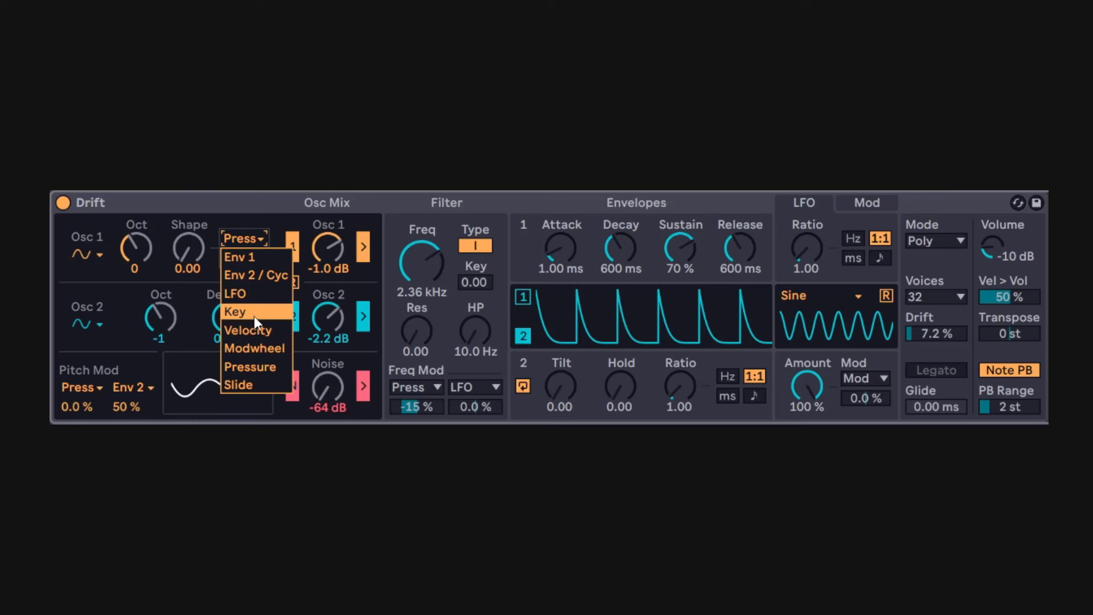
left_click(122, 374)
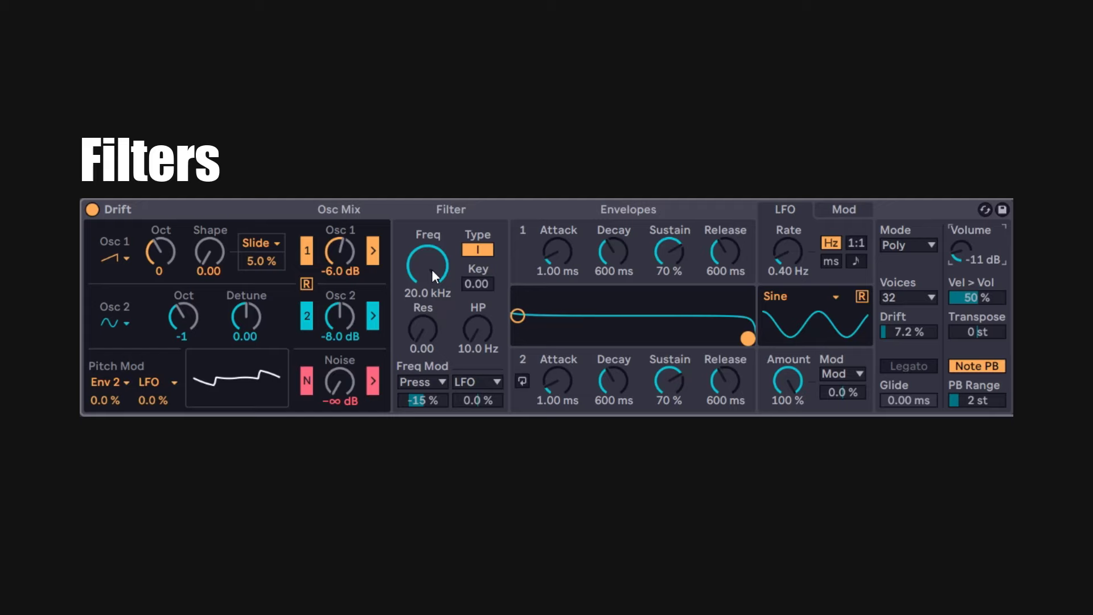
Step: Lower the filter frequency to 1.09 kHz and adjust the high-pass and cutoff handles on the filter curve
left_click_drag(424, 259, 425, 307)
mouse_move(479, 88)
left_mouse_down()
mouse_move(478, 129)
mouse_move(478, 100)
left_mouse_up()
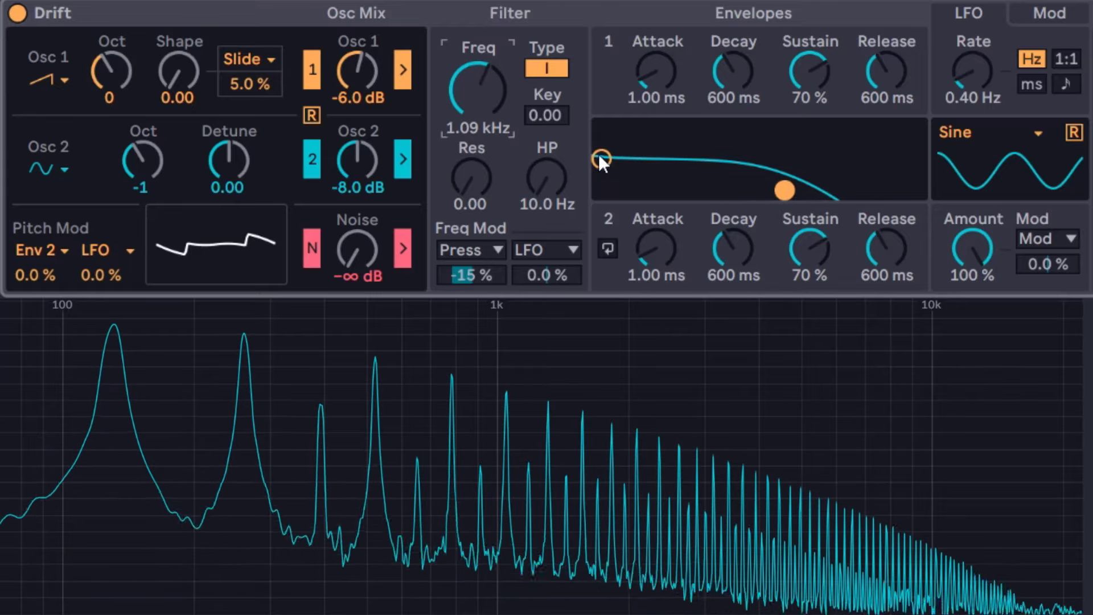
mouse_move(599, 154)
left_mouse_down()
mouse_move(642, 159)
mouse_move(601, 158)
left_mouse_up()
mouse_move(784, 190)
left_mouse_down()
mouse_move(831, 186)
mouse_move(735, 186)
mouse_move(852, 184)
mouse_move(797, 159)
mouse_move(804, 190)
left_mouse_up()
Step: Raise the filter resonance to 1.01 and sweep the frequency up to 1.16 kHz and down to 236 Hz
left_click_drag(465, 182, 471, 156)
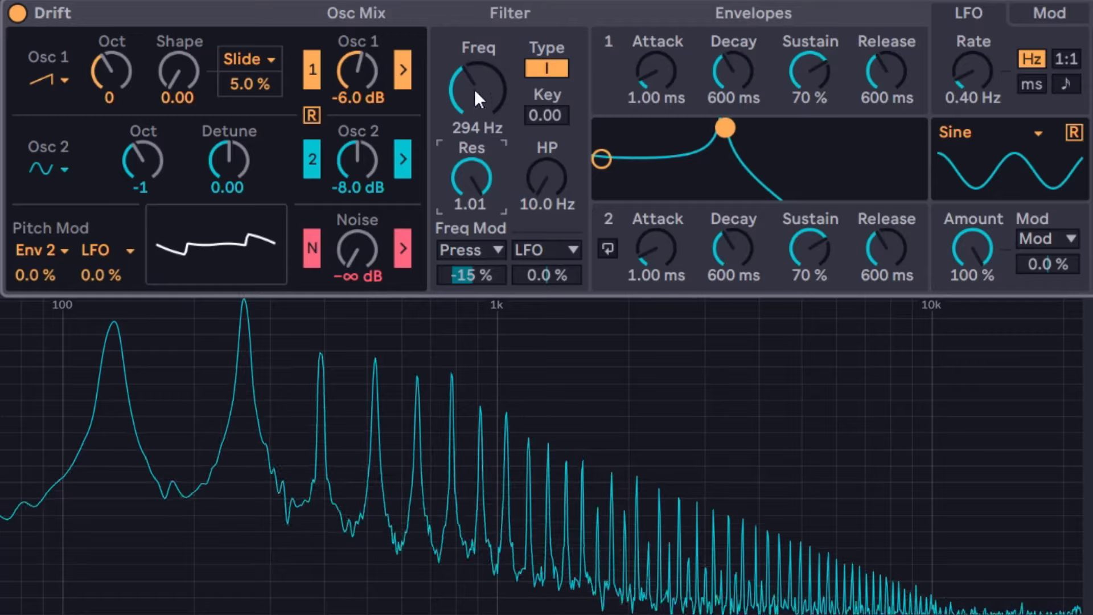
left_click_drag(473, 89, 473, 76)
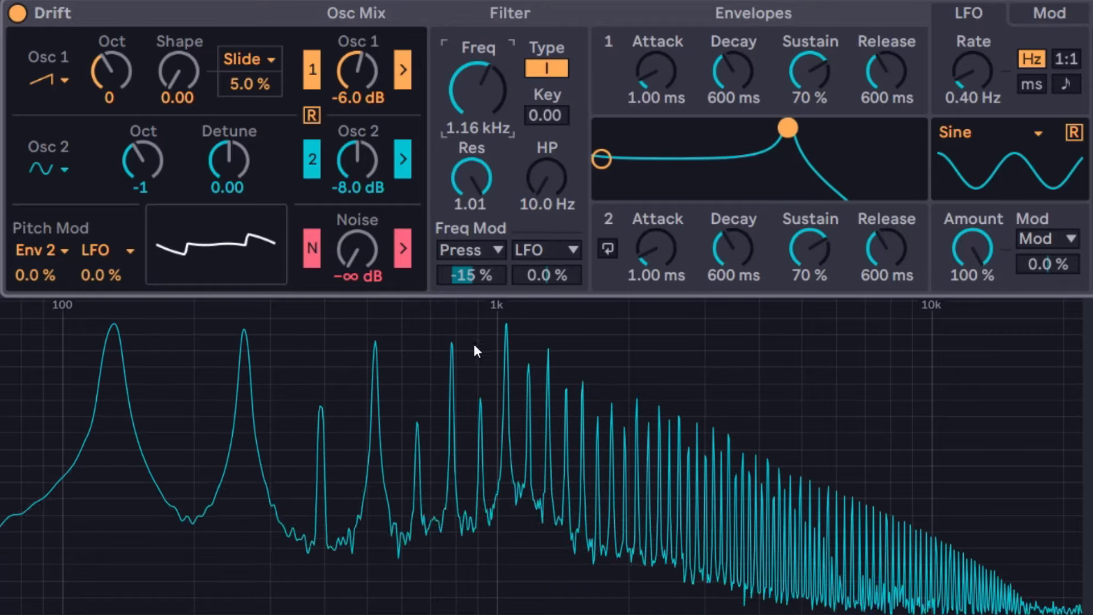
mouse_move(494, 100)
left_mouse_down()
mouse_move(494, 81)
mouse_move(494, 120)
left_mouse_up()
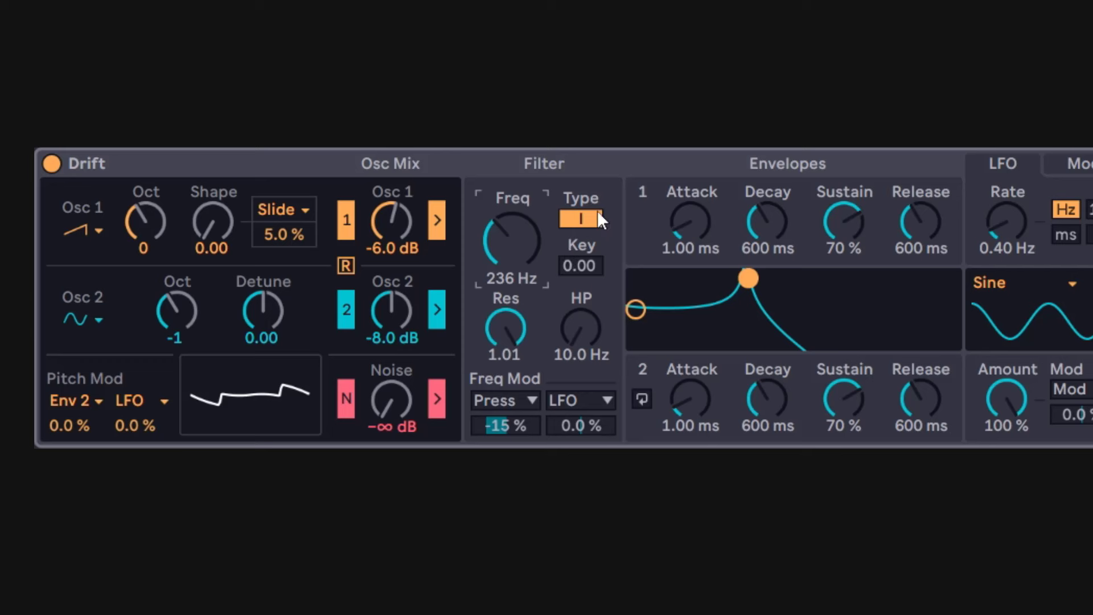
Step: Compare filter types I and II, lowering the resonance to 0.29 and ending on type I
left_click(578, 224)
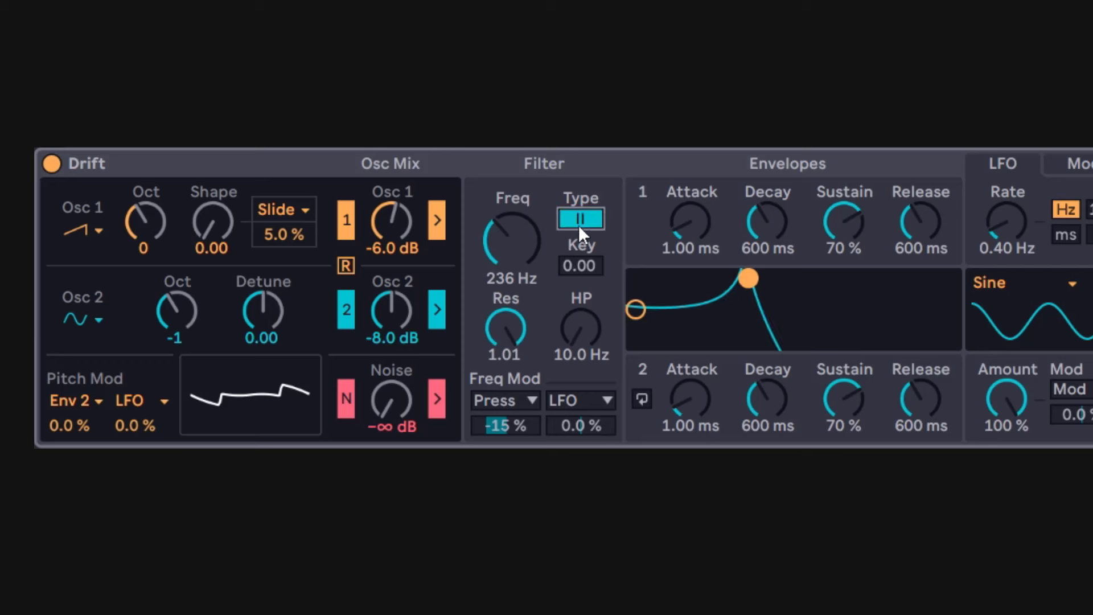
left_click(579, 220)
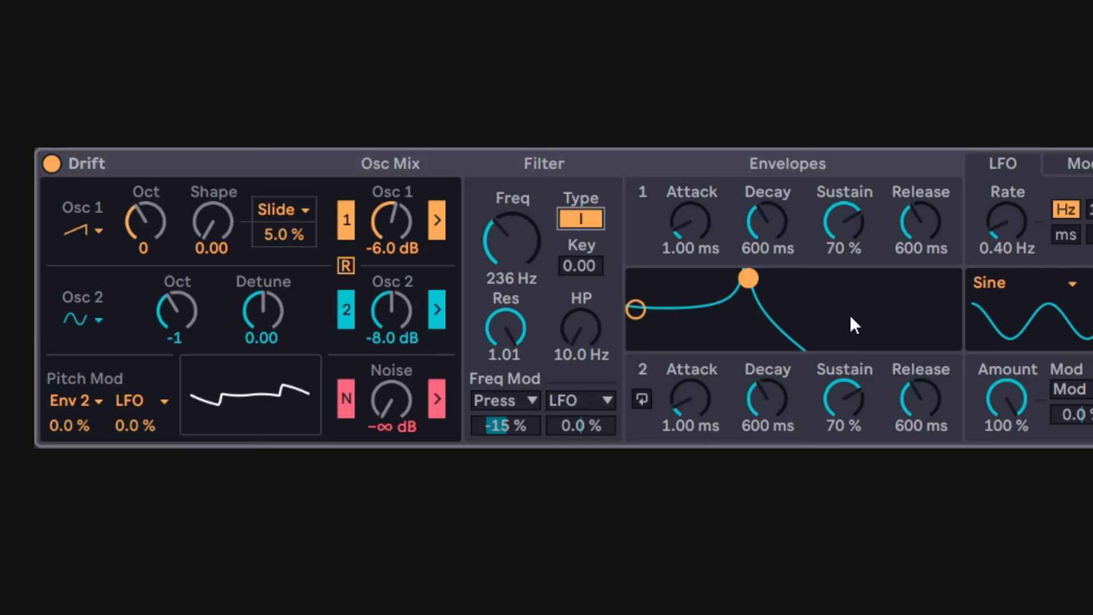
left_click(586, 219)
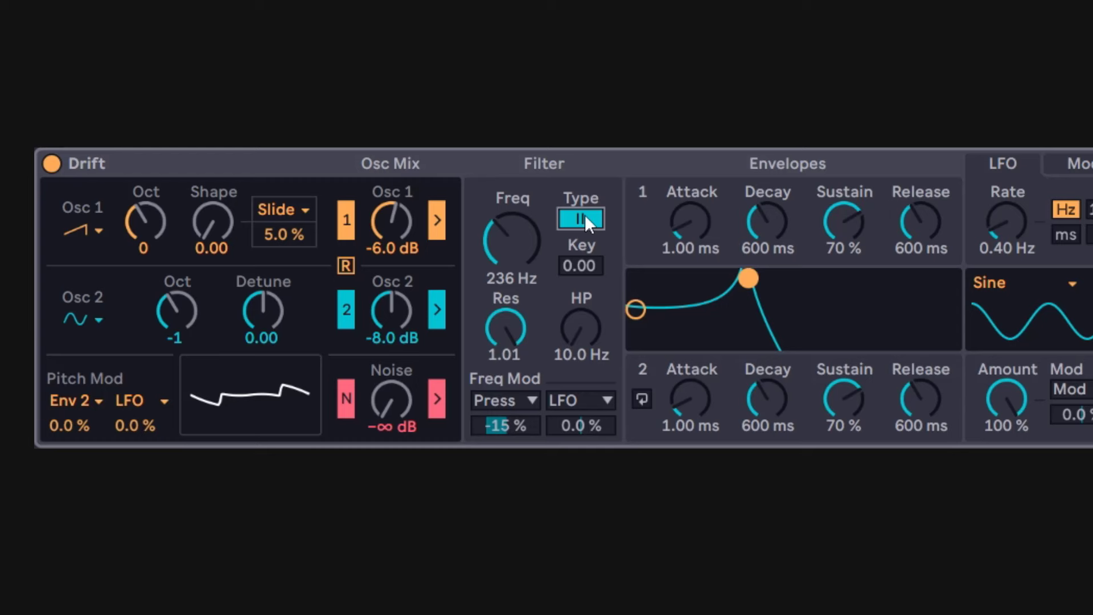
left_click_drag(534, 291, 534, 336)
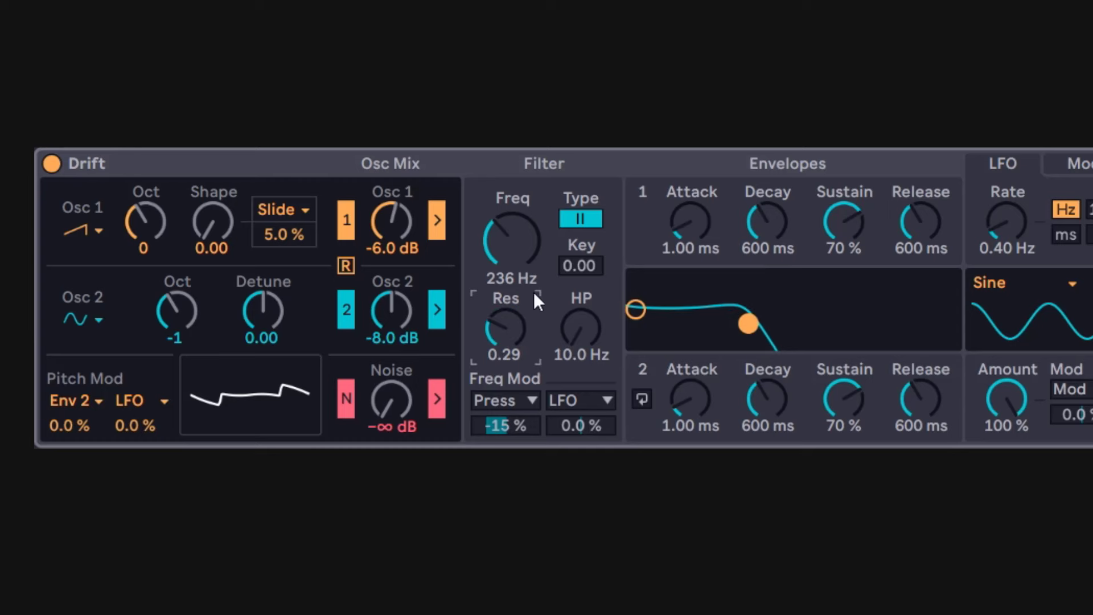
left_click(587, 217)
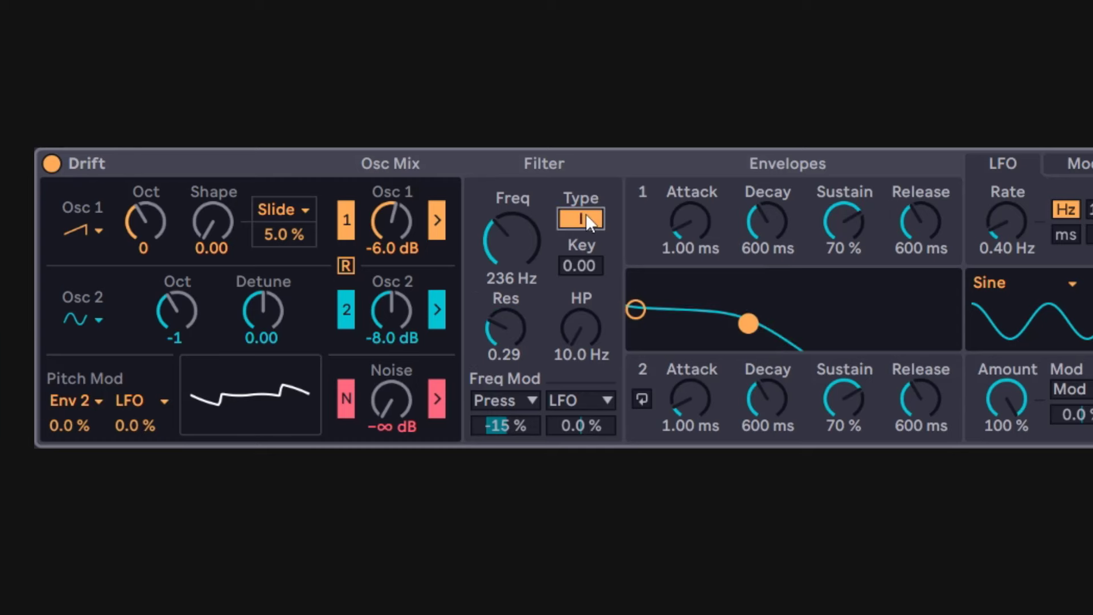
Step: Raise the filter resonance to 0.64 and the filter frequency to 1.16 kHz
left_click_drag(522, 318, 522, 301)
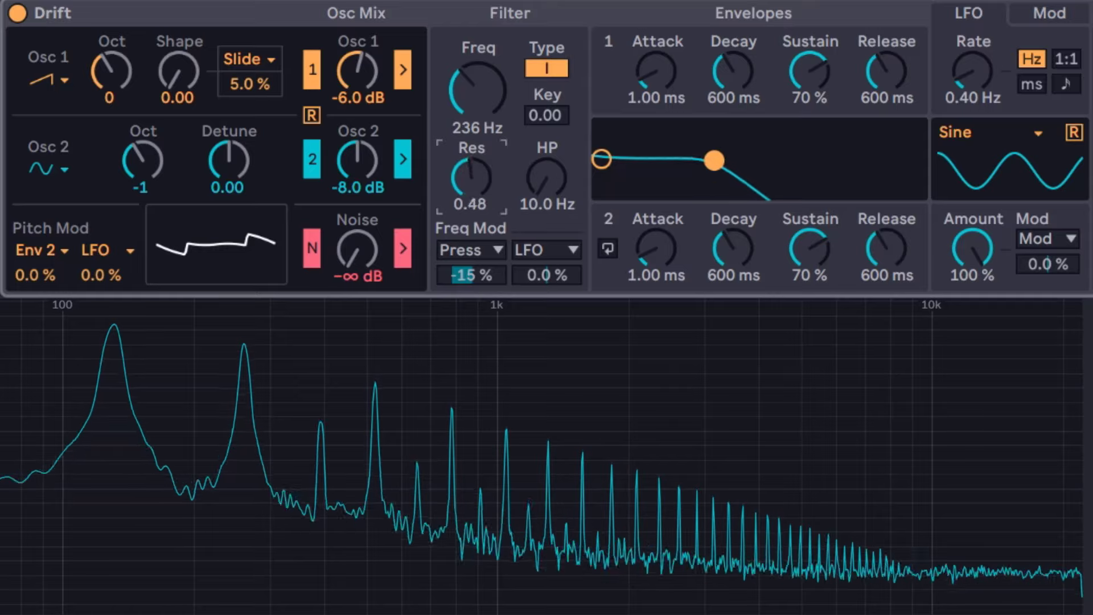
left_click_drag(473, 170, 473, 162)
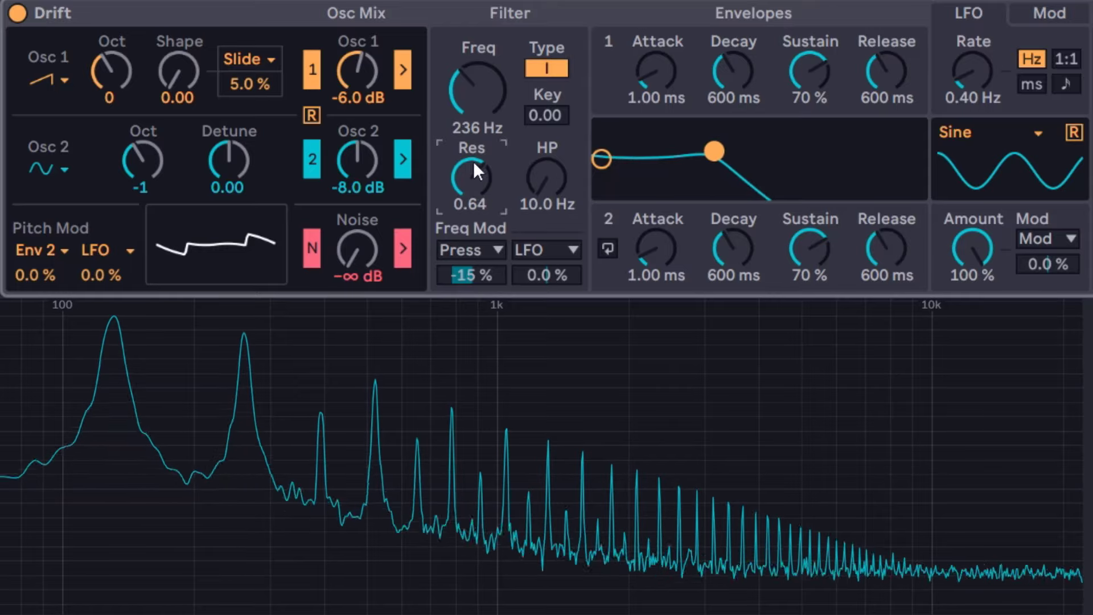
left_click_drag(463, 95, 464, 59)
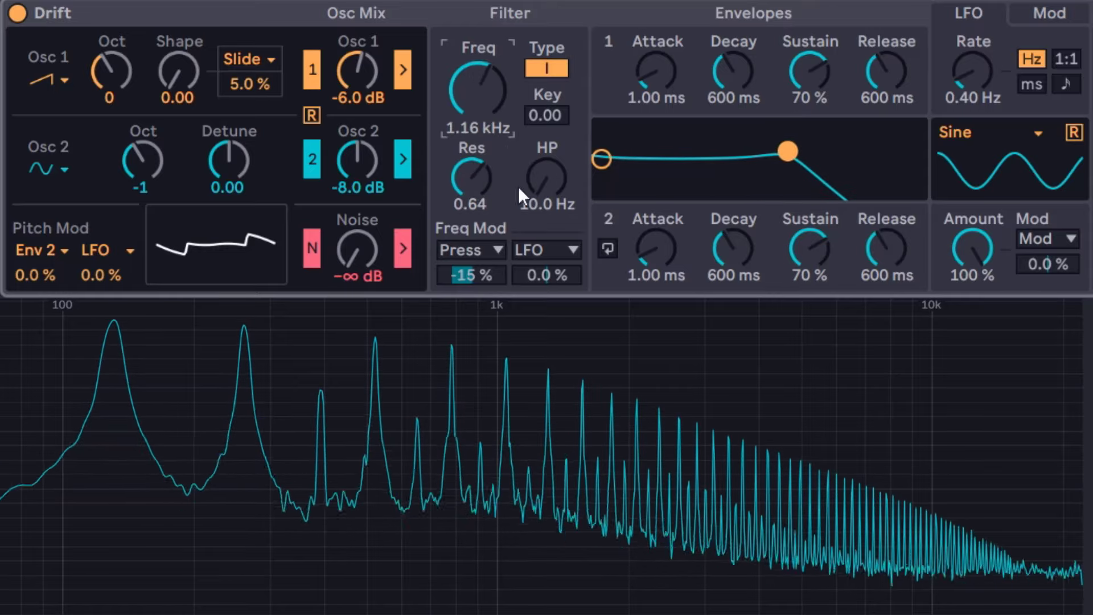
Step: Switch to filter type II with the resonance at 1.01 and set the frequency to 1.16 kHz
left_click_drag(489, 183, 510, 146)
left_click(551, 63)
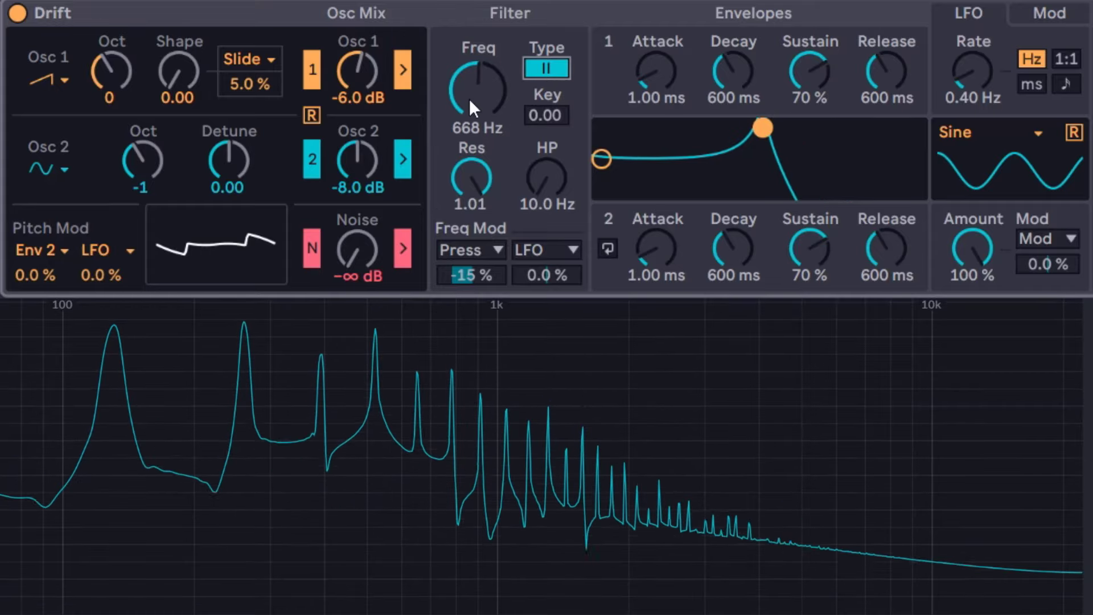
mouse_move(469, 98)
left_mouse_down()
mouse_move(469, 64)
mouse_move(469, 122)
mouse_move(469, 45)
mouse_move(469, 131)
mouse_move(469, 86)
left_mouse_up()
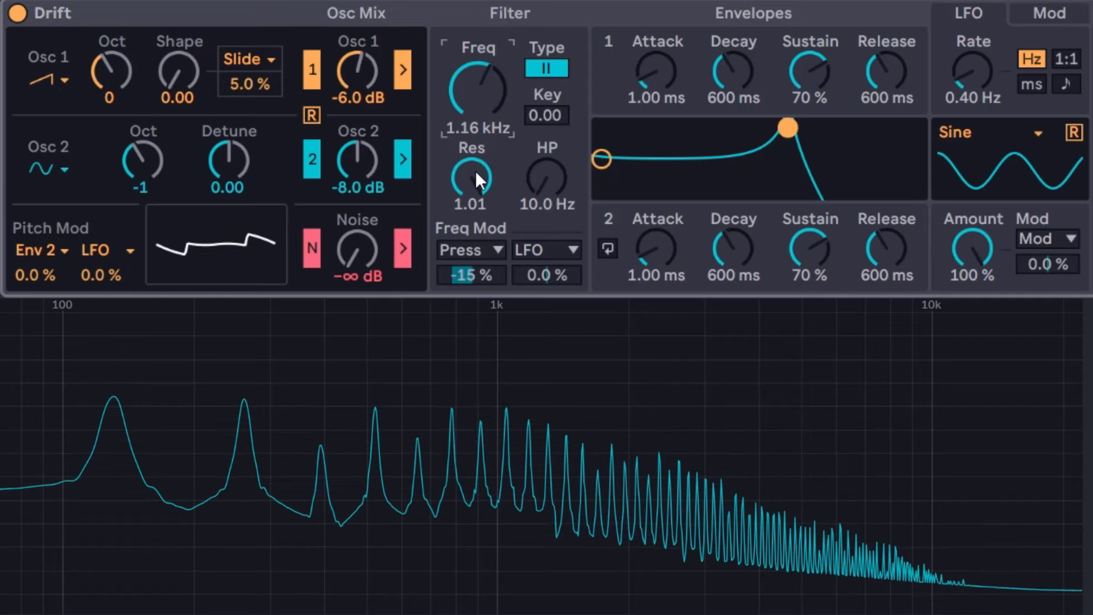
Step: Try the high-pass at 127 Hz with resonance 0.02 and filter frequency 20.0 kHz, and return the high-pass to 10.0 Hz
left_click_drag(547, 182, 548, 155)
left_click_drag(471, 171, 472, 186)
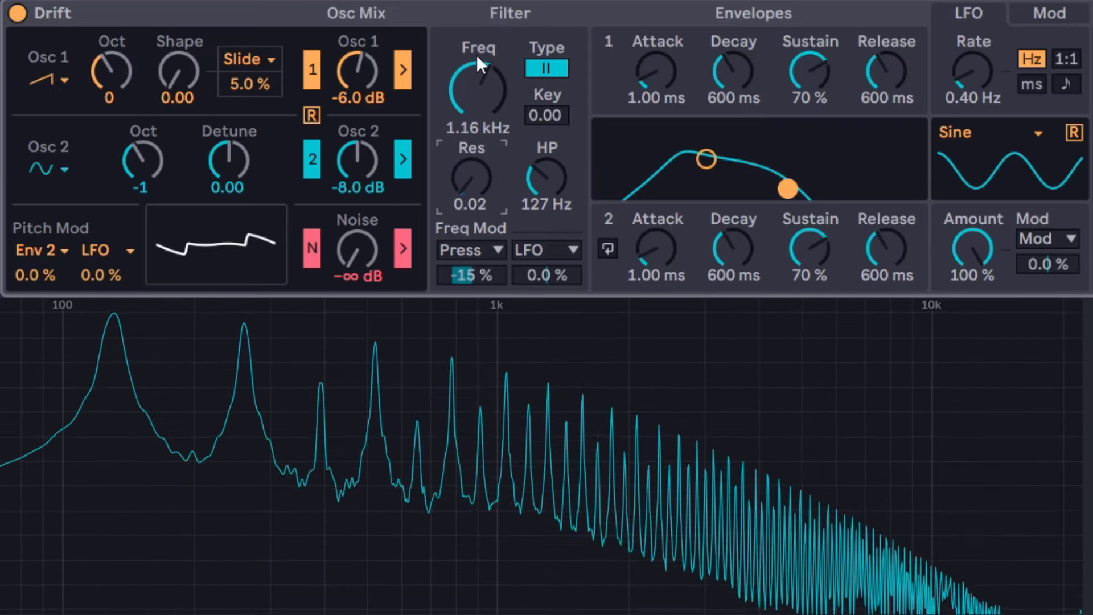
left_click_drag(484, 97, 484, 57)
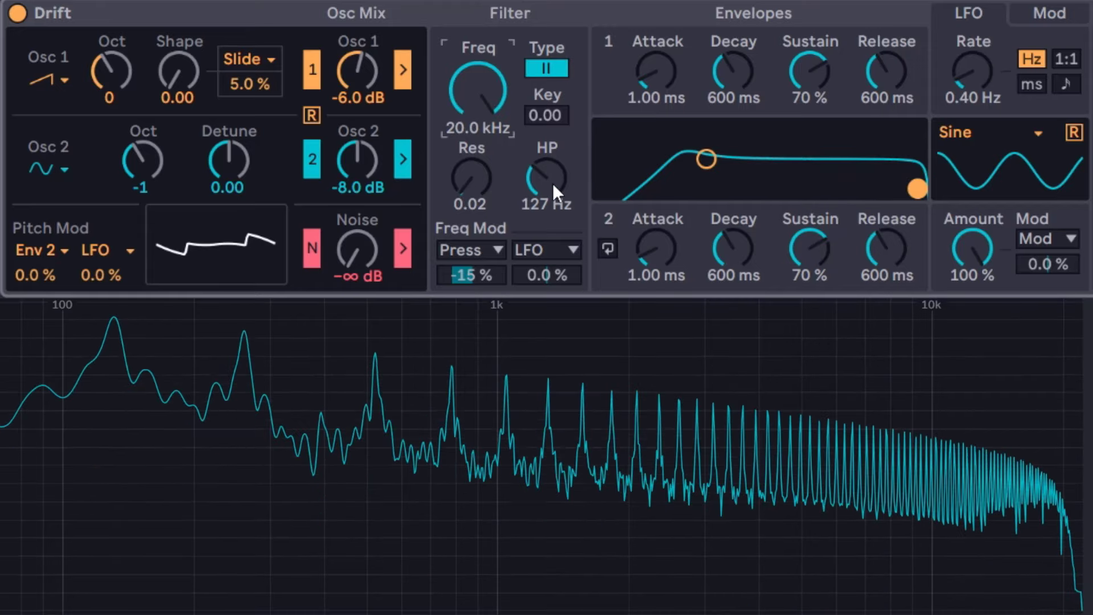
left_click_drag(552, 182, 553, 225)
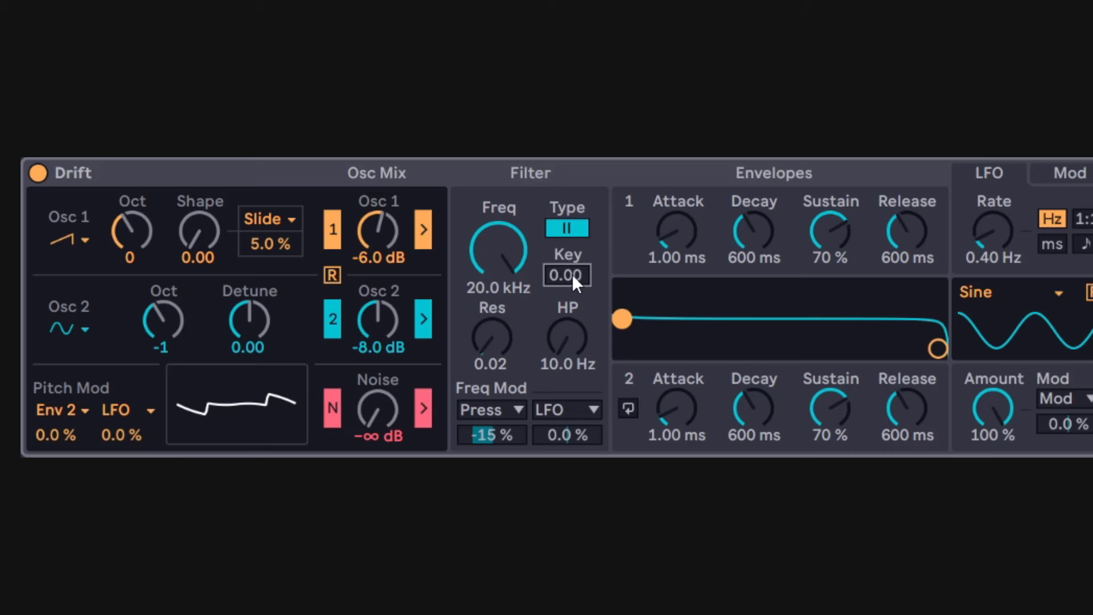
Step: With the filter frequency at 2.00 kHz, set the key tracking to 1.00 and reduce the frequency to 408 Hz
left_click_drag(491, 241, 490, 309)
left_click_drag(569, 276, 569, 216)
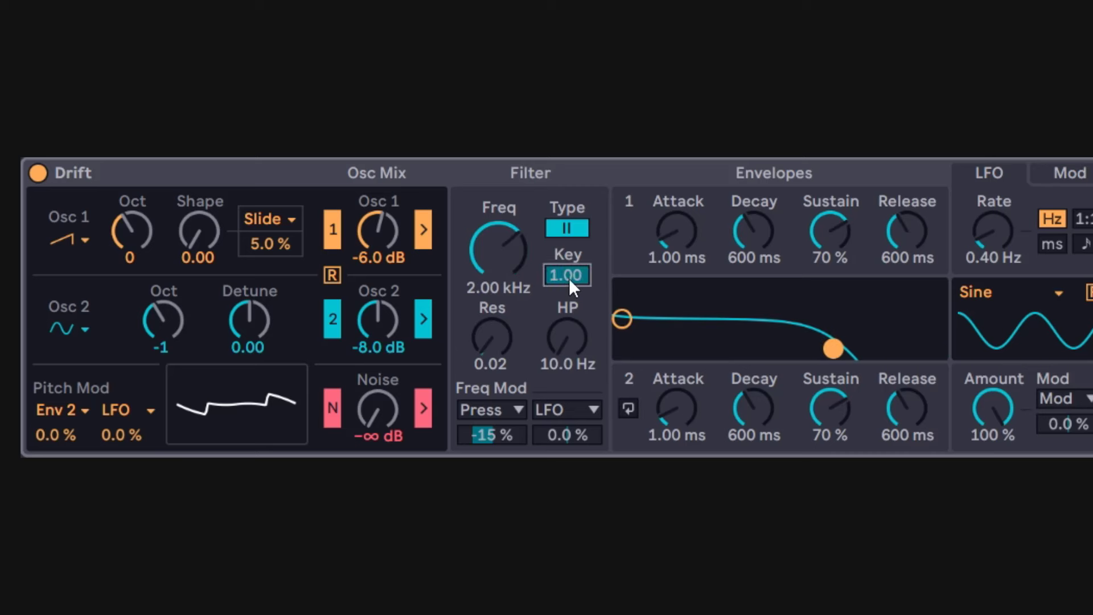
left_click_drag(499, 251, 498, 280)
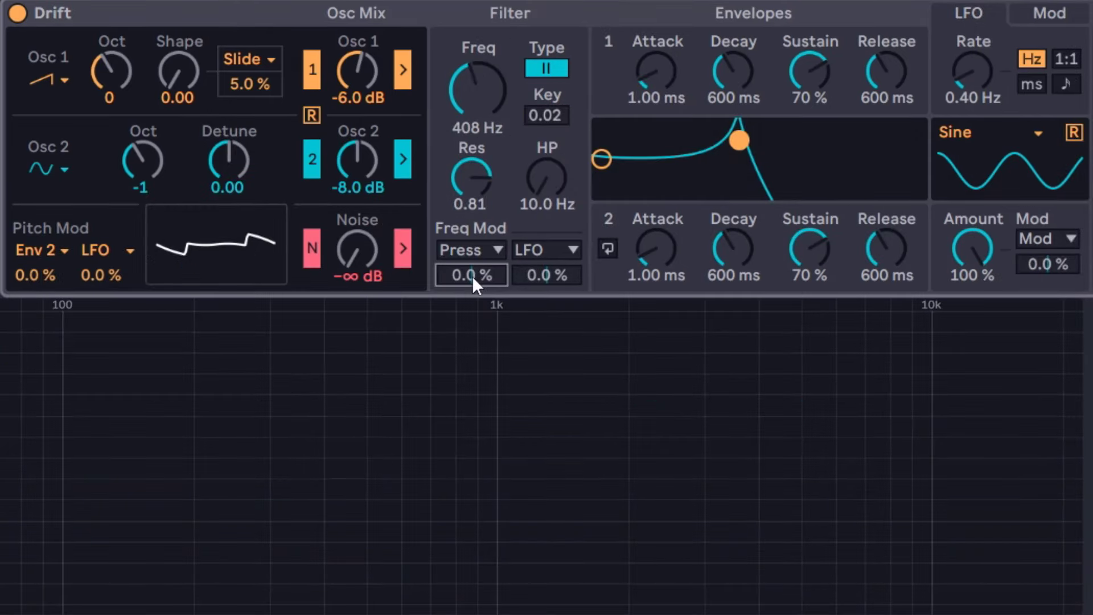
Step: Adjust the filter frequency to 567 Hz and the resonance to 0.93, and set the key tracking to 1.00
mouse_move(477, 86)
left_mouse_down()
mouse_move(477, 54)
mouse_move(477, 66)
left_mouse_up()
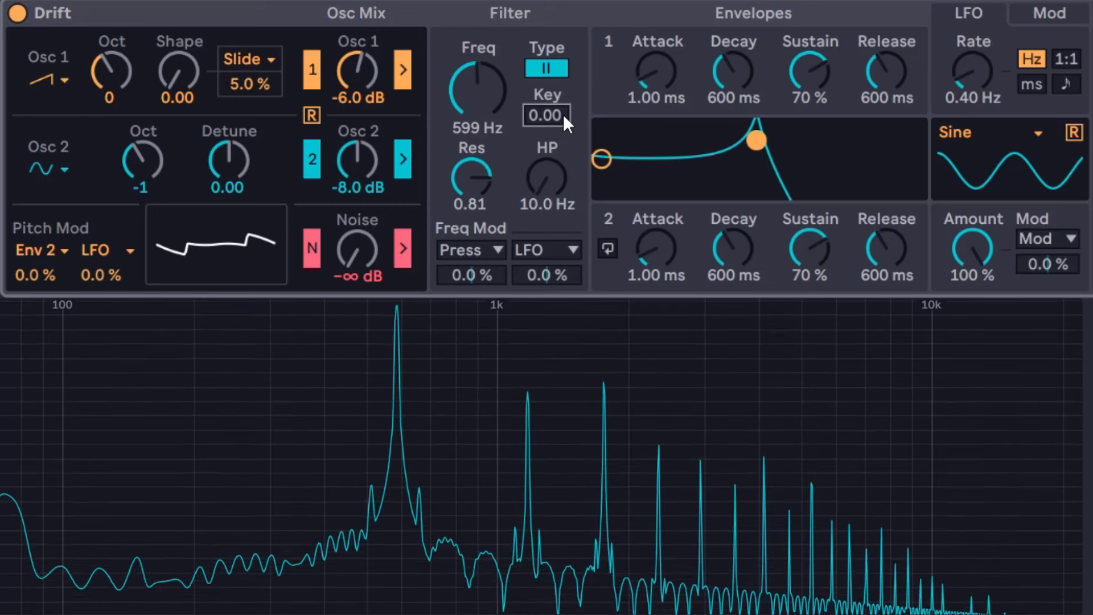
left_click_drag(496, 71, 497, 84)
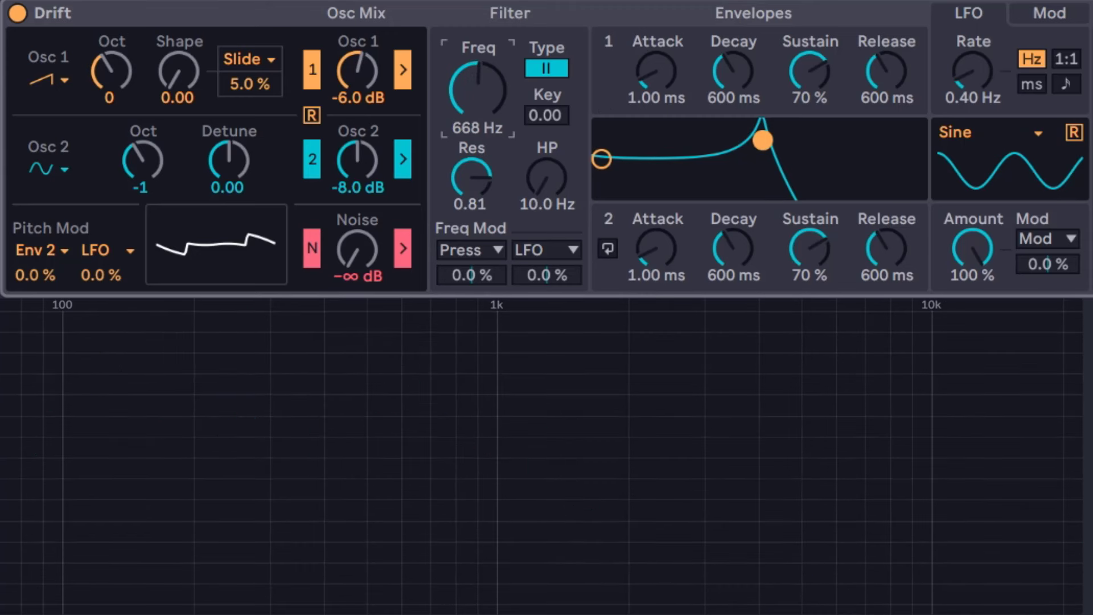
left_click_drag(479, 89, 478, 96)
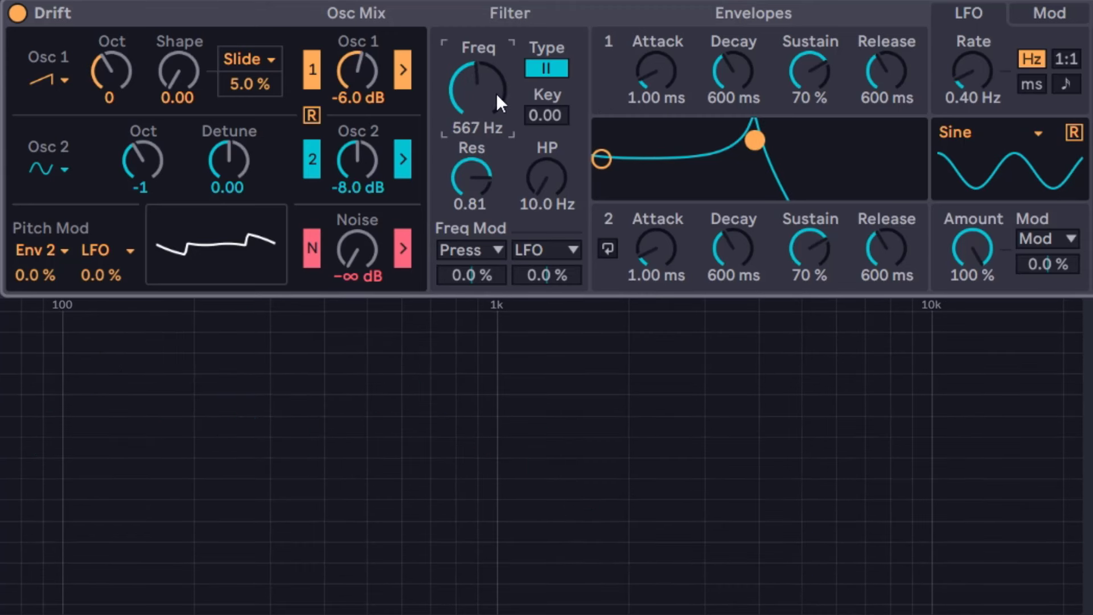
left_click_drag(471, 170, 471, 171)
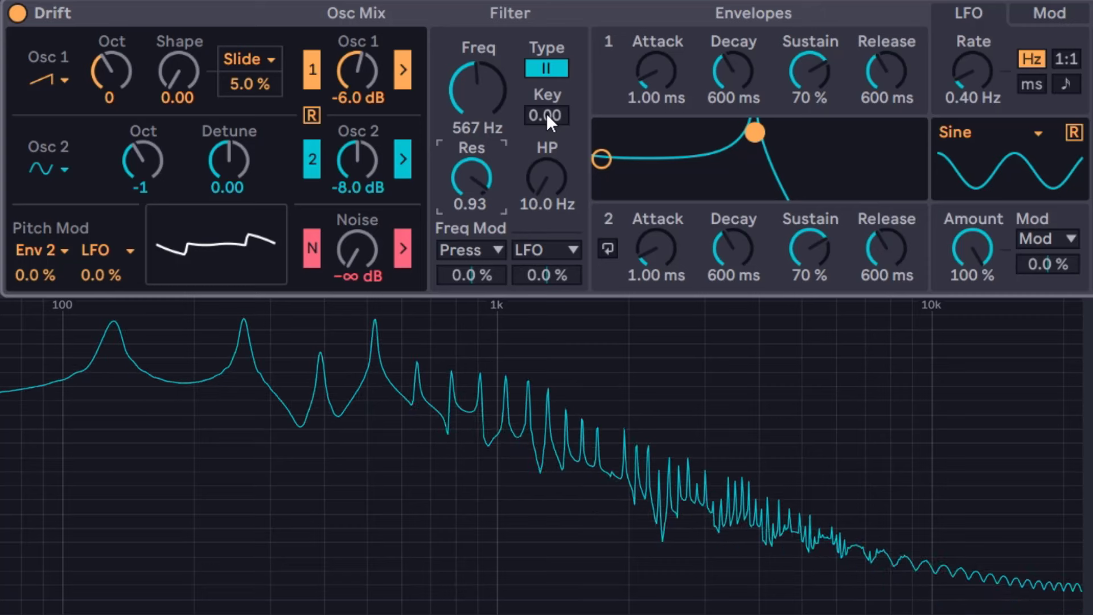
left_click_drag(546, 115, 545, 97)
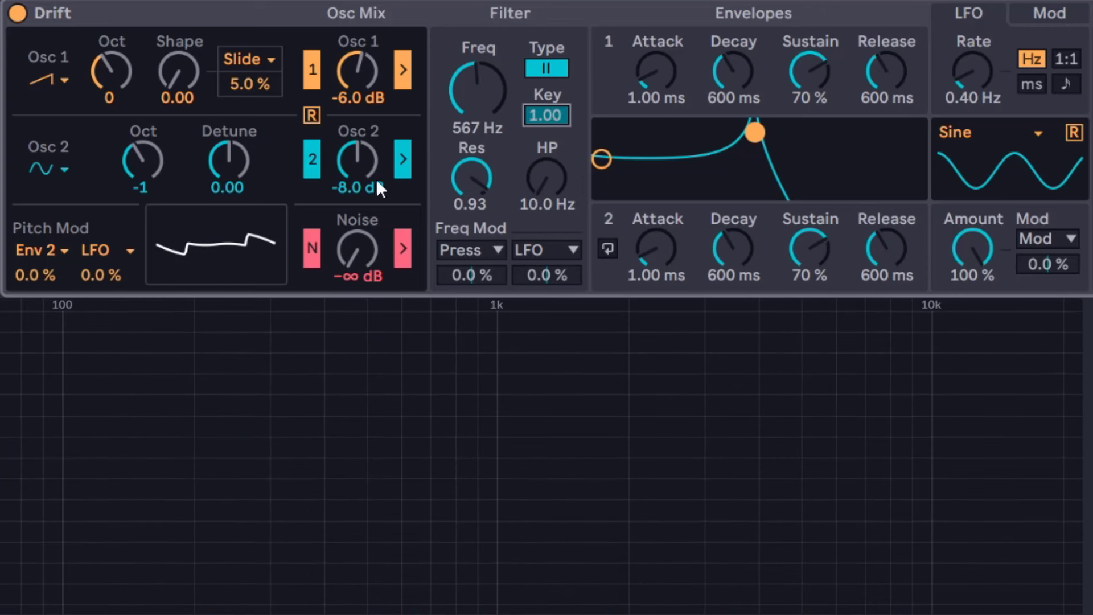
Step: Set the filter frequency to 599 Hz and adjust the key tracking, leaving it at 0.00
mouse_move(479, 90)
left_mouse_down()
mouse_move(478, 48)
mouse_move(478, 105)
mouse_move(478, 80)
mouse_move(478, 89)
left_mouse_up()
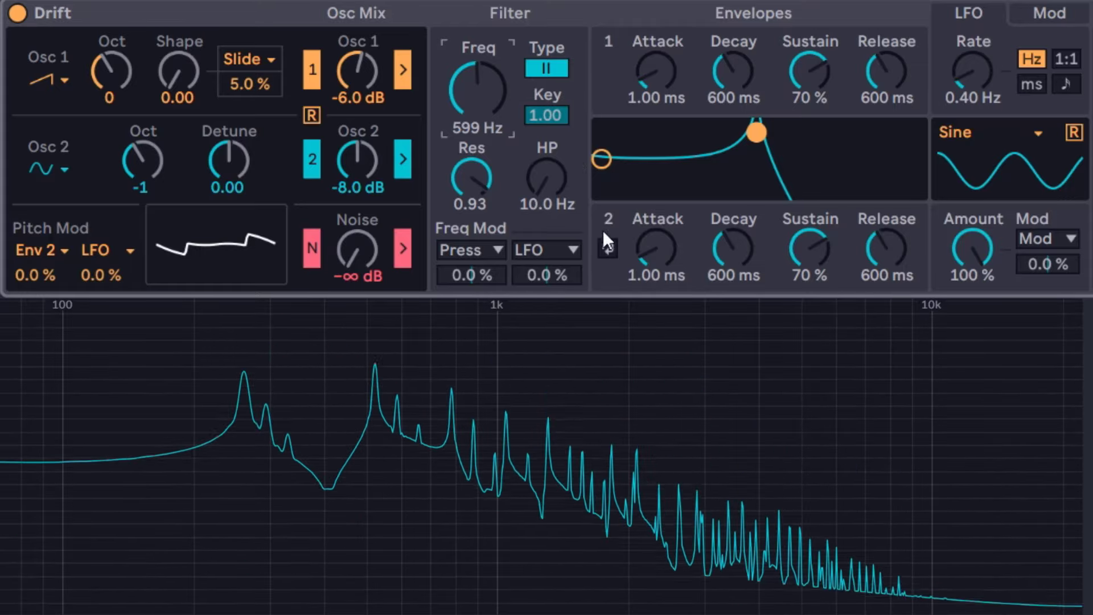
left_click_drag(551, 118, 552, 151)
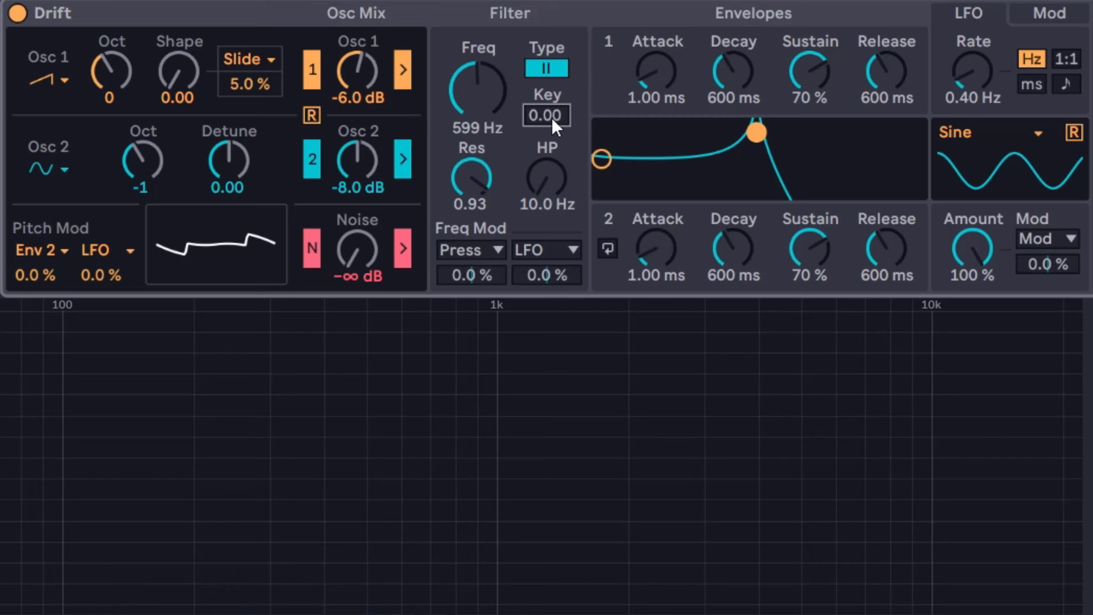
left_click_drag(551, 117, 551, 84)
left_click_drag(551, 66, 552, 4)
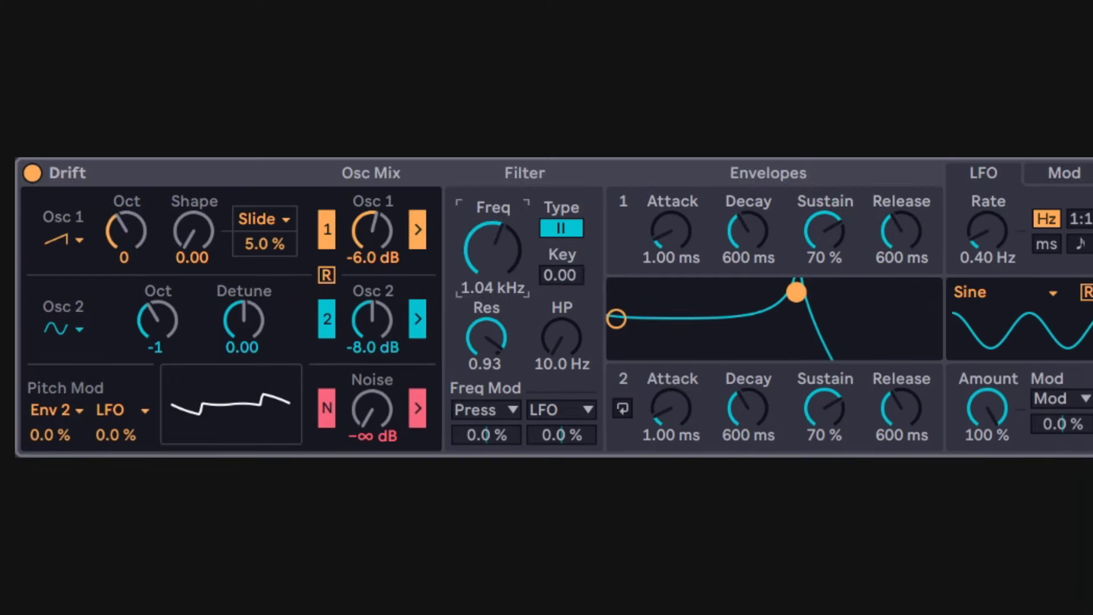
Step: Reduce the filter resonance to 0.00 and set the filter frequency to 706 Hz
mouse_move(503, 265)
left_mouse_down()
mouse_move(504, 282)
mouse_move(504, 273)
left_mouse_up()
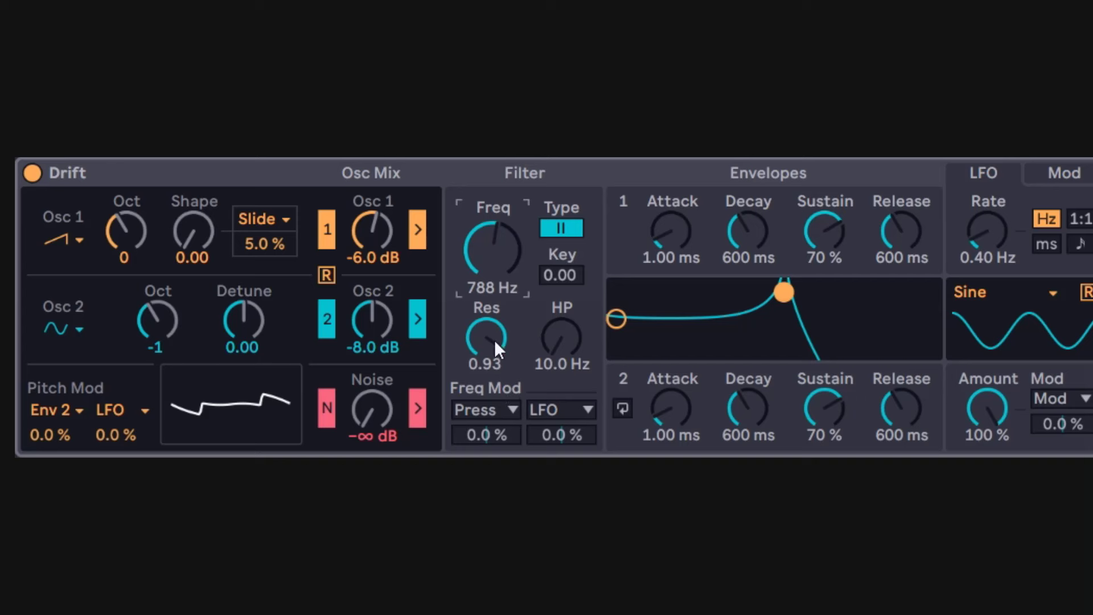
left_click_drag(493, 339, 493, 387)
left_click(616, 258)
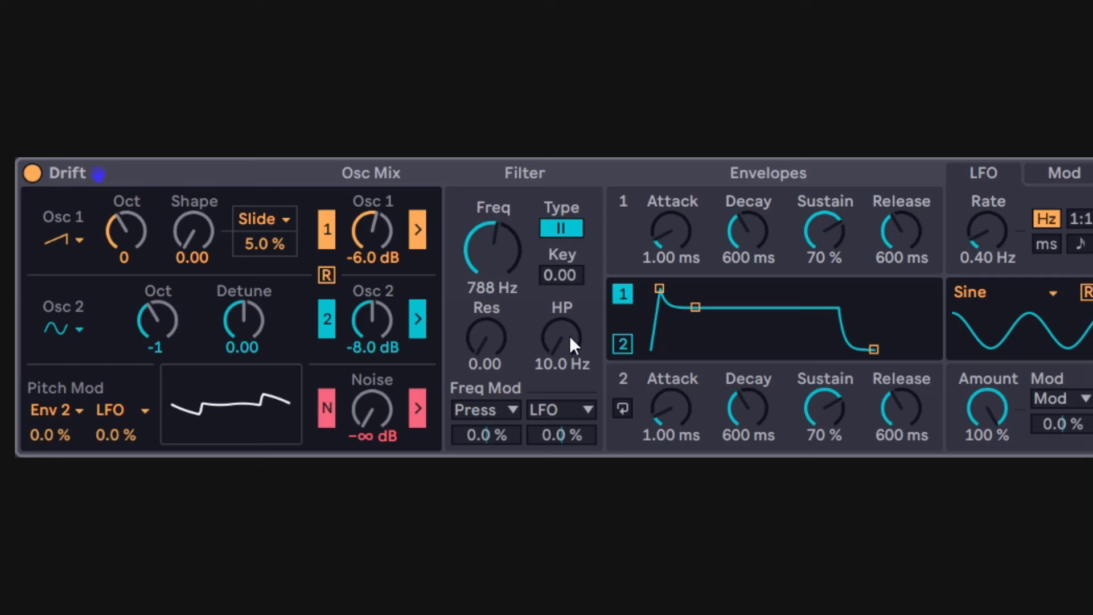
mouse_move(520, 259)
left_mouse_down()
mouse_move(520, 281)
mouse_move(521, 247)
mouse_move(520, 271)
mouse_move(501, 259)
mouse_move(501, 279)
mouse_move(501, 263)
left_mouse_up()
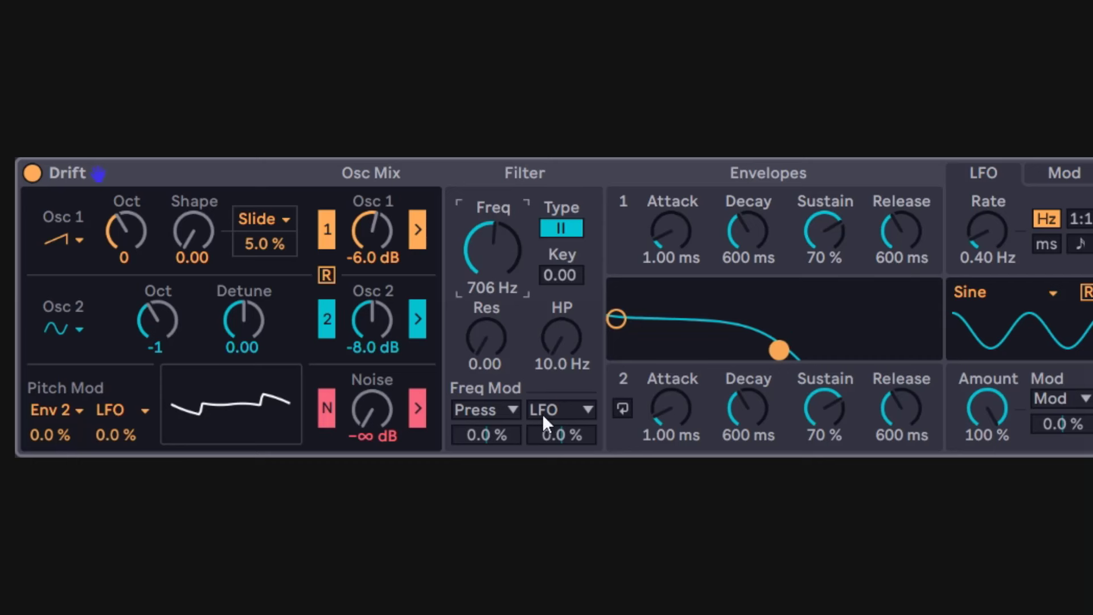
Step: Try Pressure modulation of the filter frequency at 53 % with the filter frequency lowered to 263 Hz
left_click(511, 410)
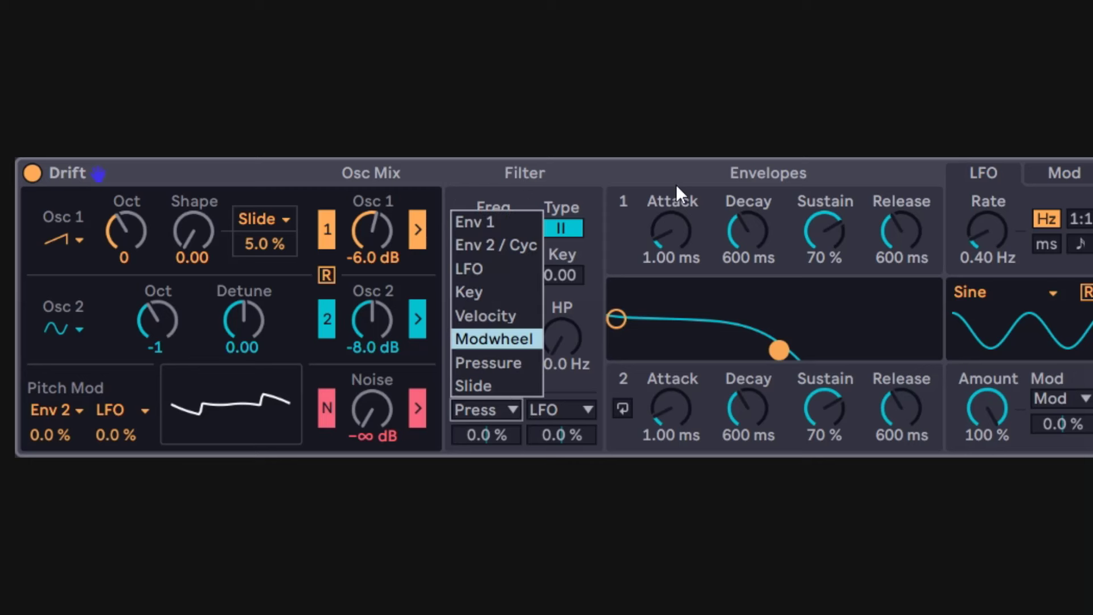
left_click(665, 169)
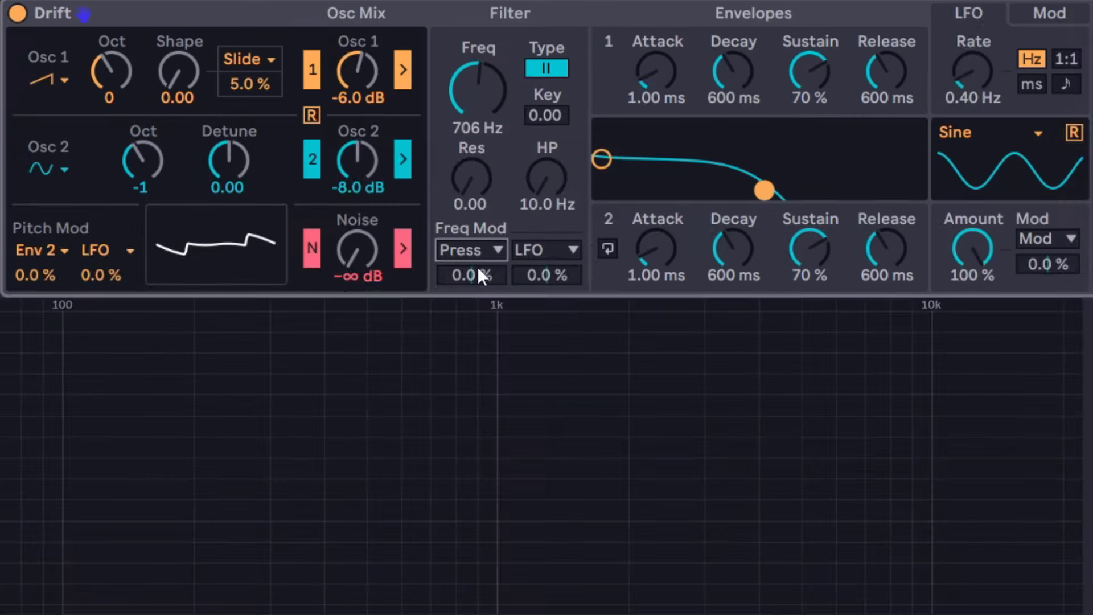
left_click_drag(489, 435, 490, 399)
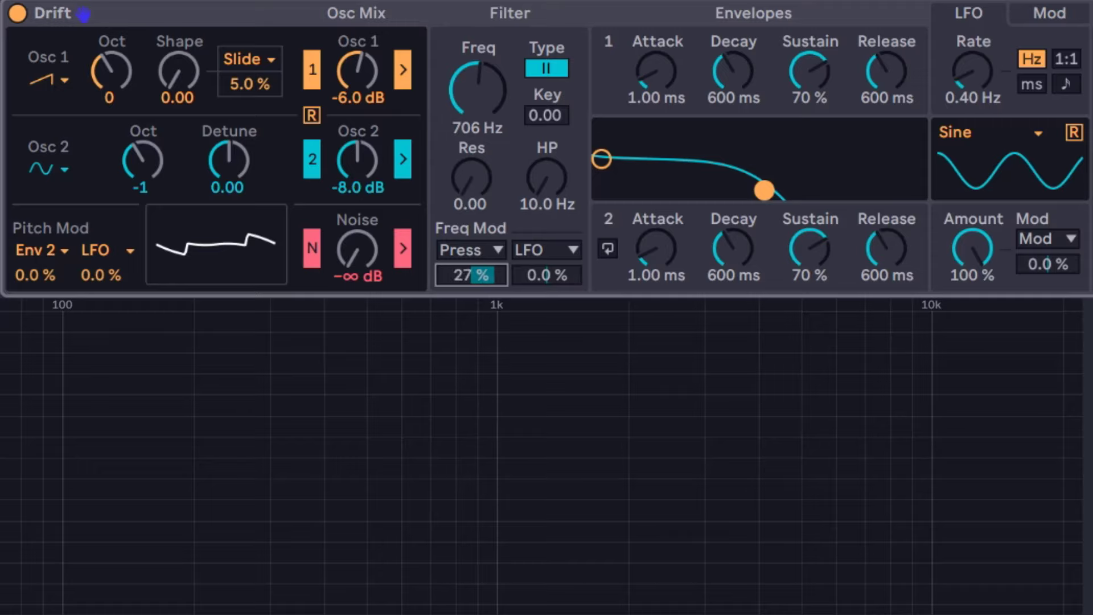
left_click_drag(490, 275, 490, 242)
left_click_drag(481, 91, 482, 130)
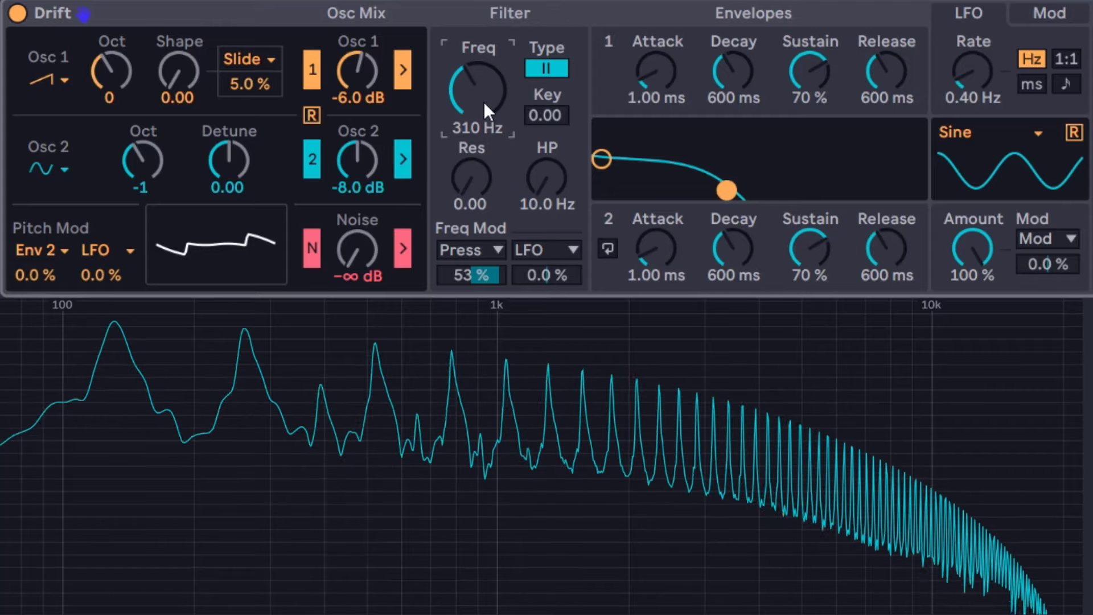
mouse_move(484, 101)
left_mouse_down()
mouse_move(483, 59)
mouse_move(484, 157)
mouse_move(483, 108)
left_mouse_up()
Step: Try Env 1 as the filter frequency modulation source with envelope 1's attack lengthened to 7.90 s
left_click(482, 245)
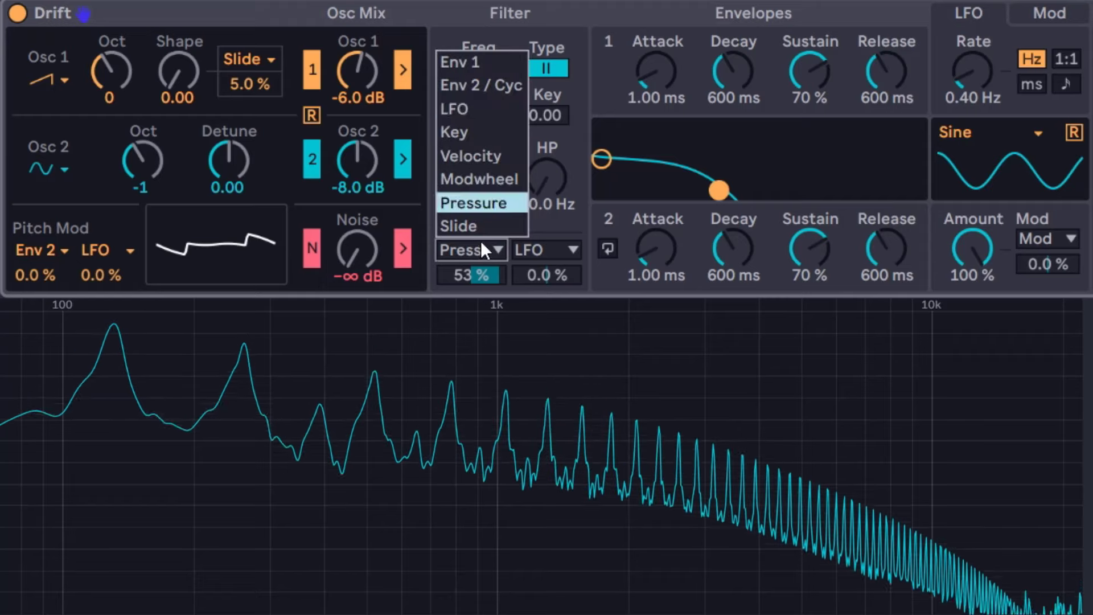
left_click(490, 62)
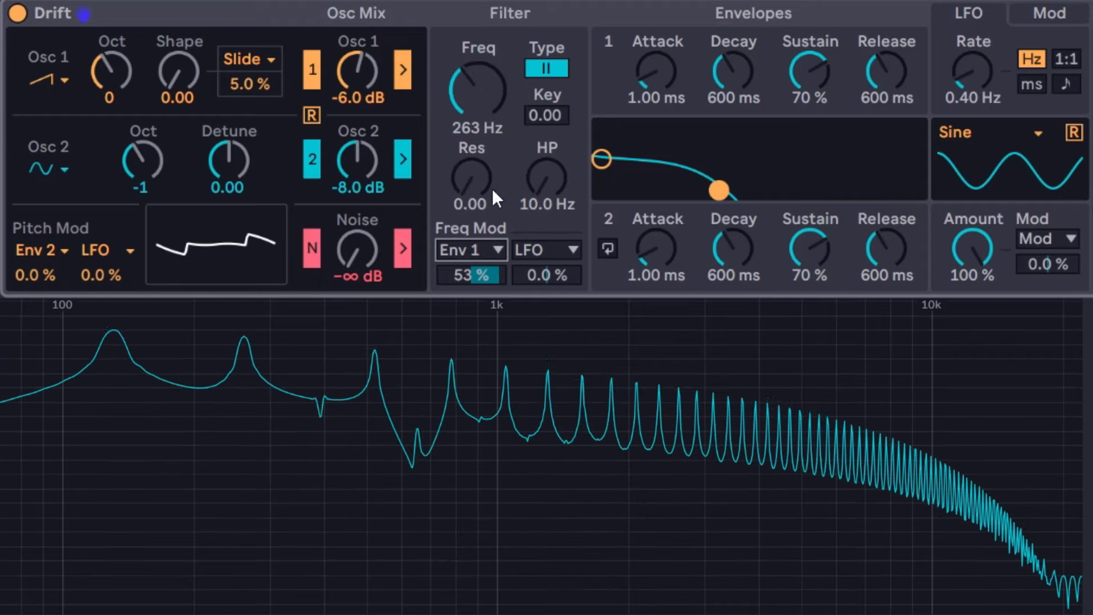
left_click(613, 77)
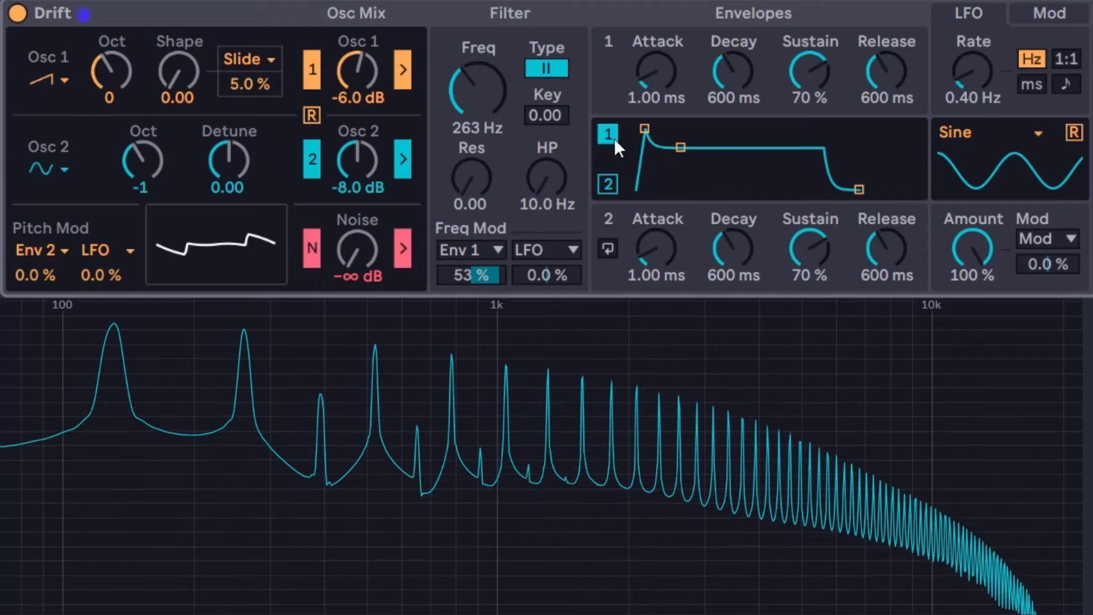
left_click_drag(644, 128, 697, 129)
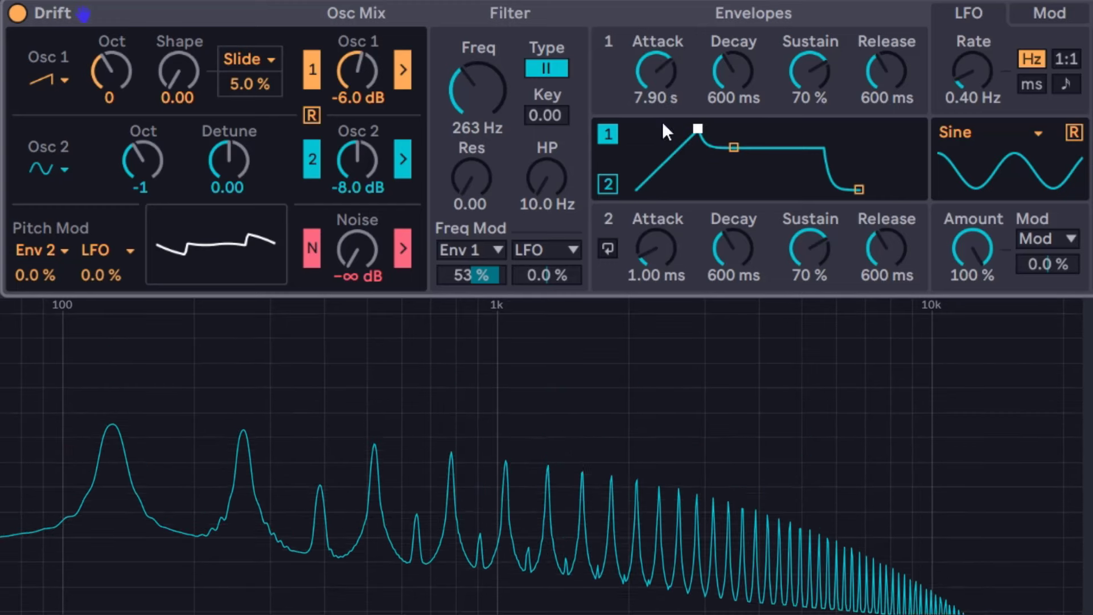
left_click(481, 93)
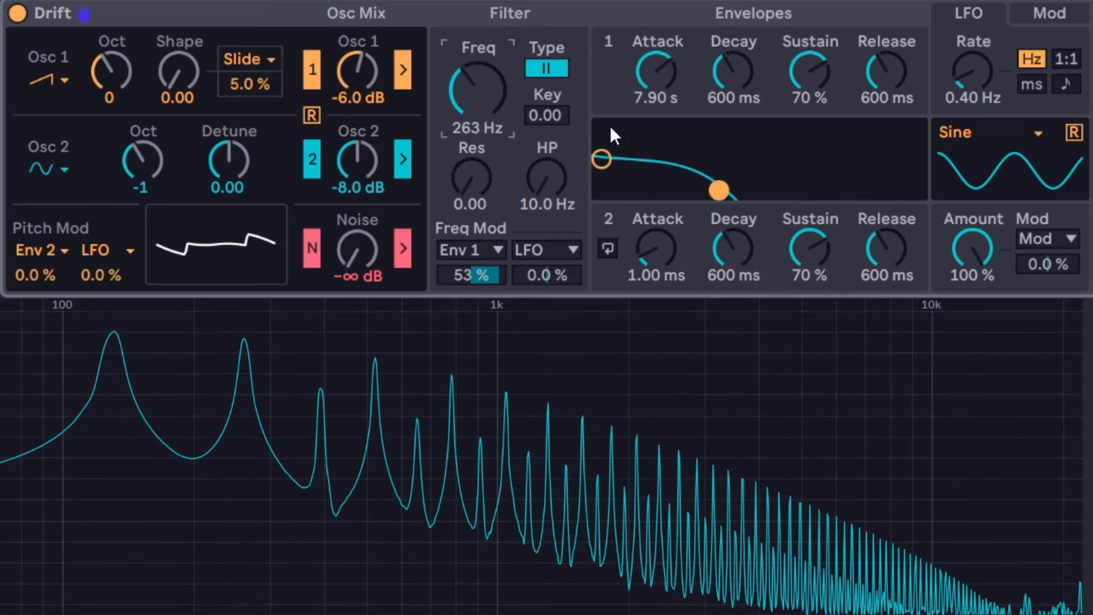
left_click(626, 99)
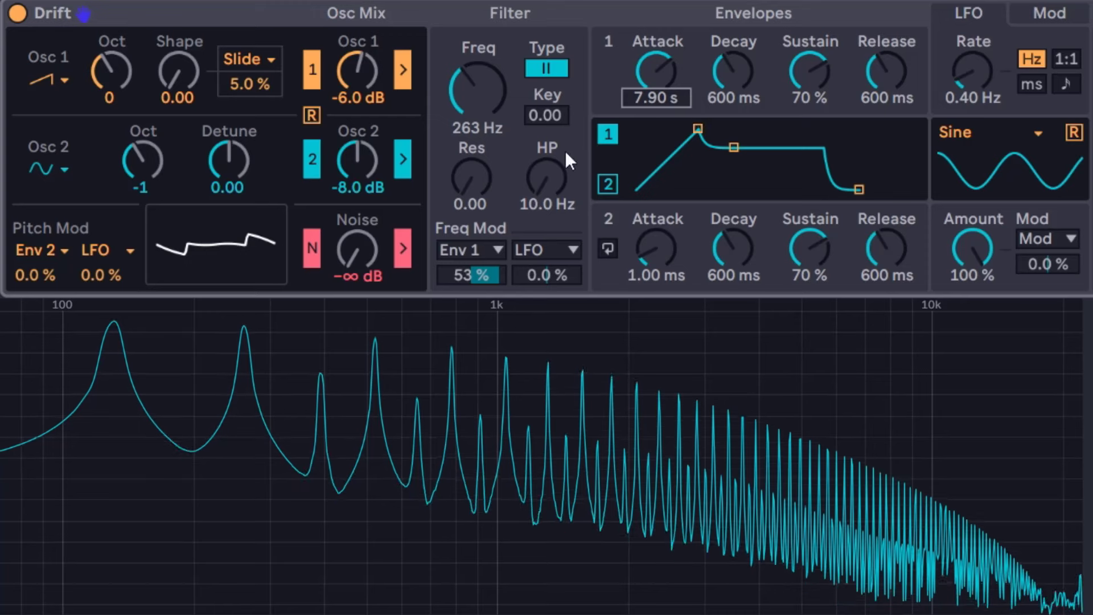
left_click(496, 240)
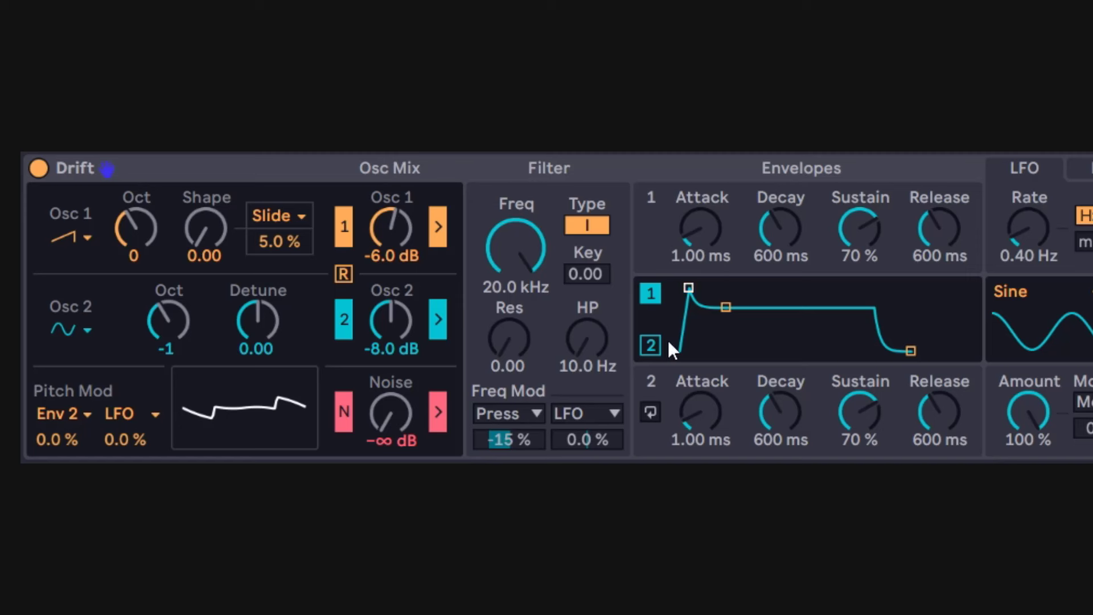
Step: Display envelope 2 and enable its cycling mode with tilt 0.46, hold 0.52 and rate 20.1 Hz
left_click(651, 345)
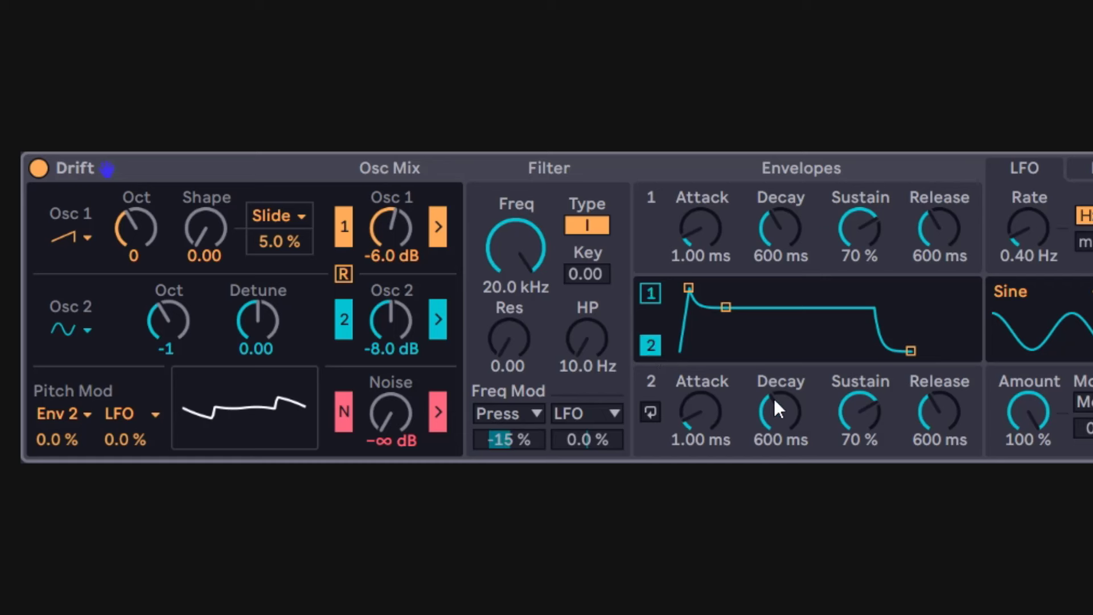
left_click(651, 411)
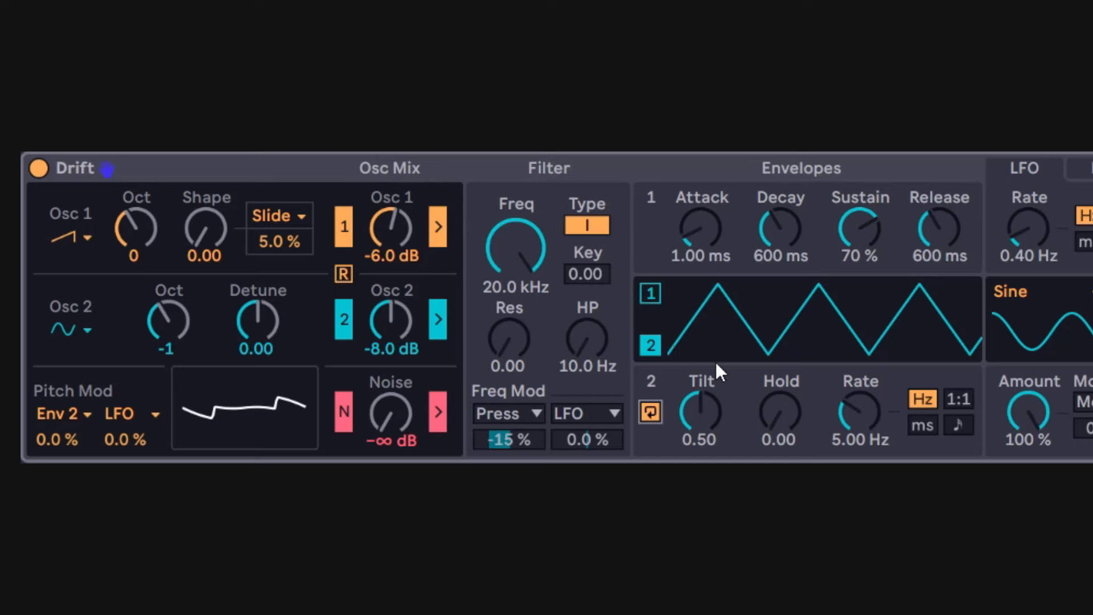
mouse_move(712, 404)
left_mouse_down()
mouse_move(712, 441)
mouse_move(712, 355)
mouse_move(712, 422)
mouse_move(713, 409)
left_mouse_up()
left_click_drag(780, 411, 779, 366)
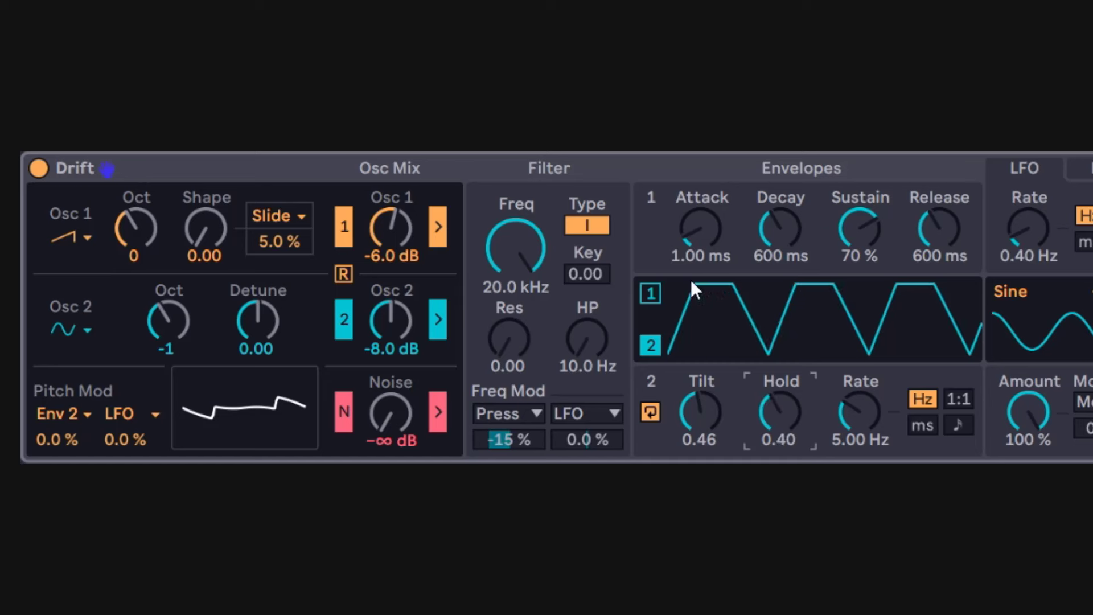
left_click_drag(794, 409, 793, 396)
mouse_move(859, 411)
left_mouse_down()
mouse_move(859, 361)
mouse_move(859, 440)
mouse_move(859, 412)
left_mouse_up()
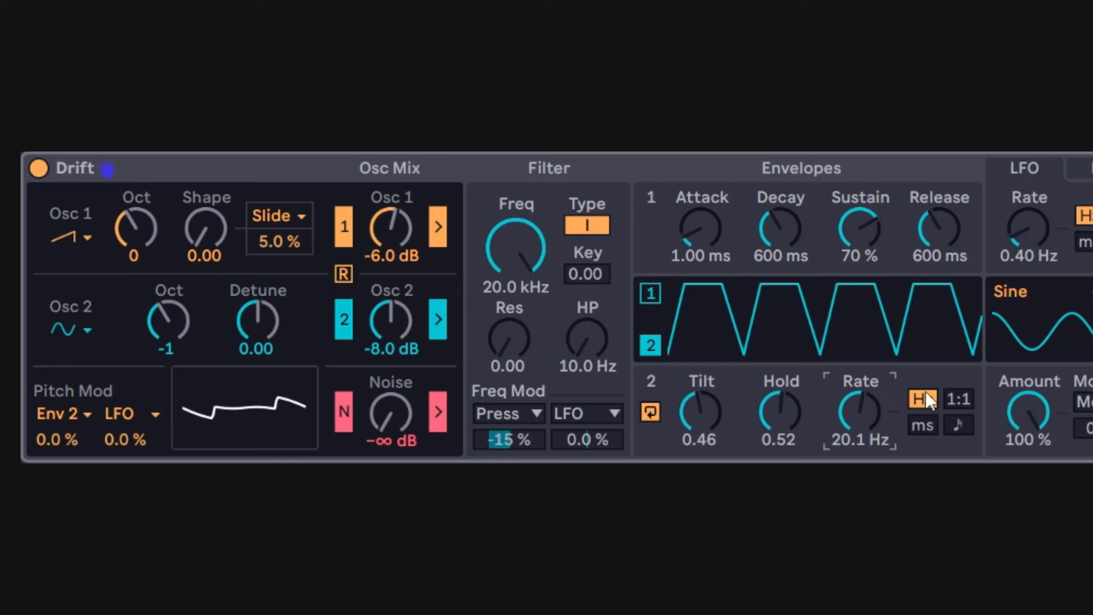
Step: Go through the cycling envelope's time, tempo-synced and ratio modes, and use tempo sync at 1/8
left_click(923, 425)
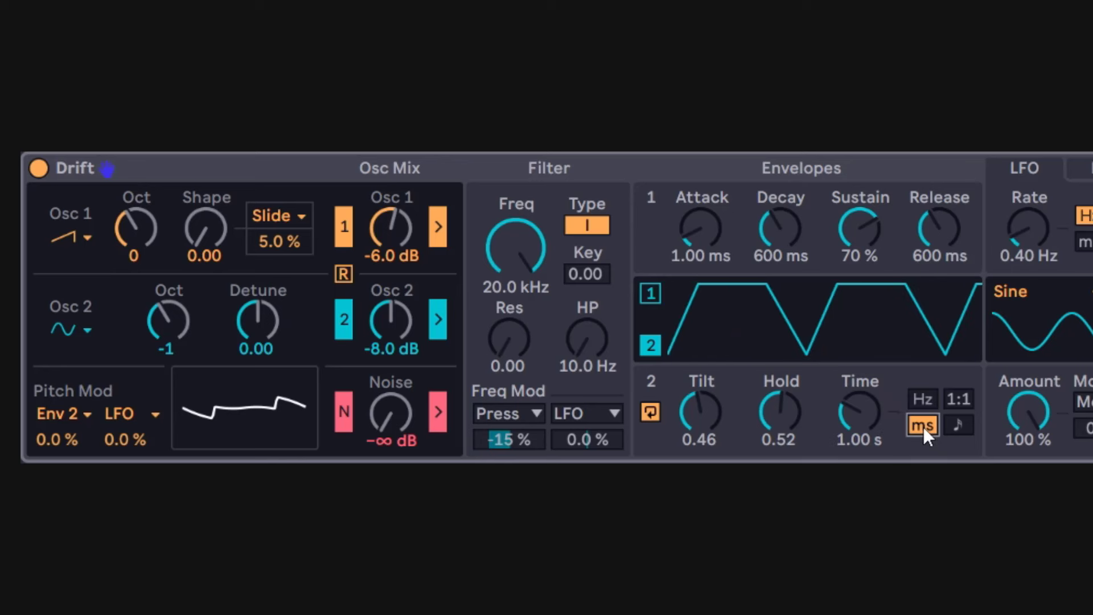
left_click(957, 427)
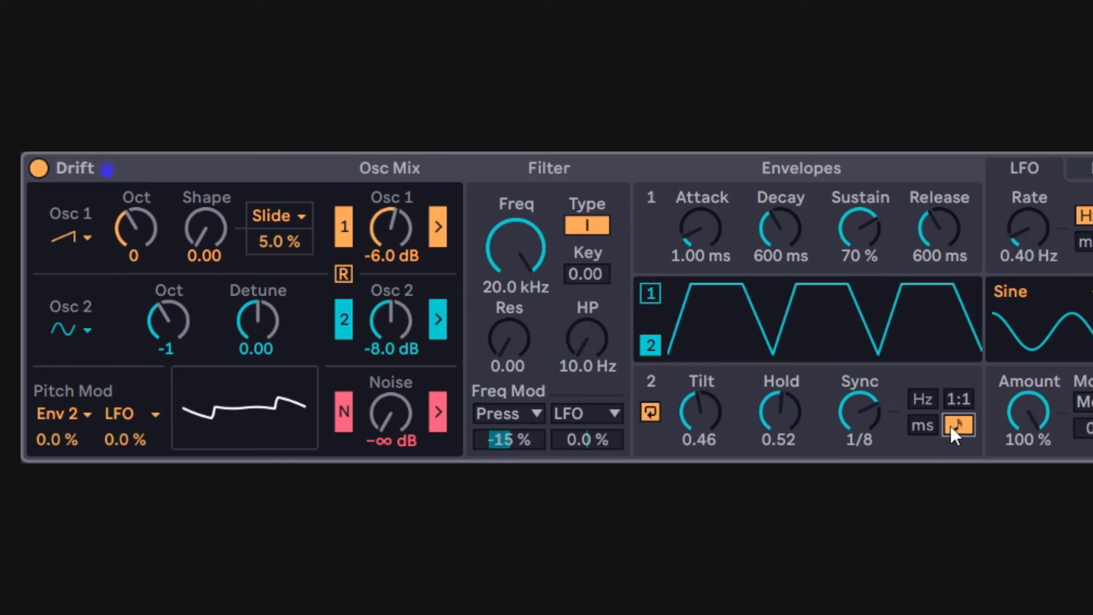
left_click(959, 397)
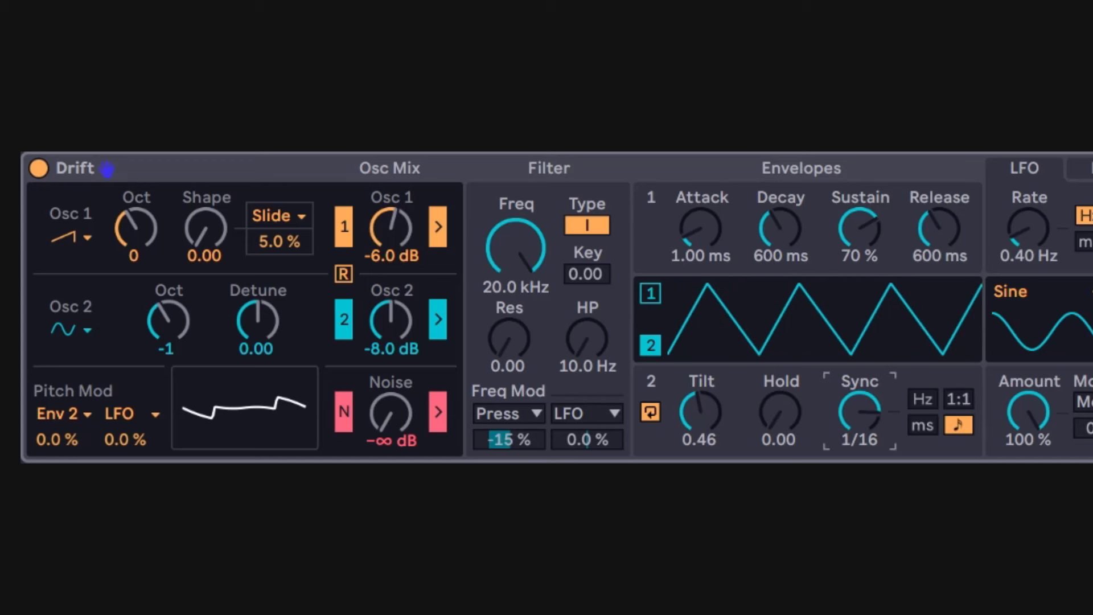
left_click_drag(860, 412, 860, 407)
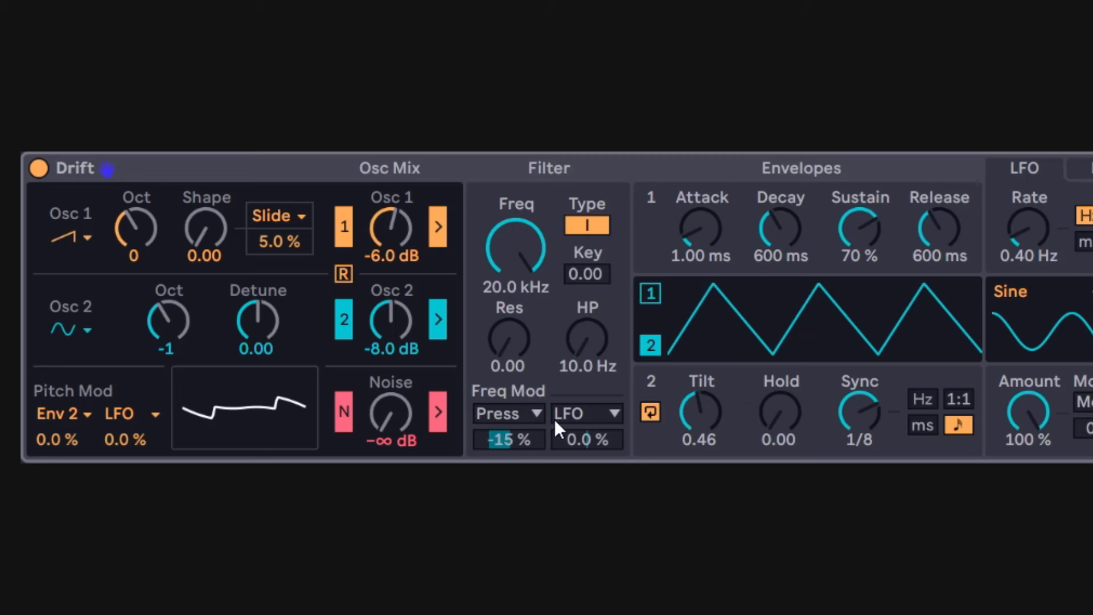
Step: Modulate the filter frequency with Env 2 / Cyc at 100 % and lower the filter frequency to 74.6 Hz
left_click(534, 414)
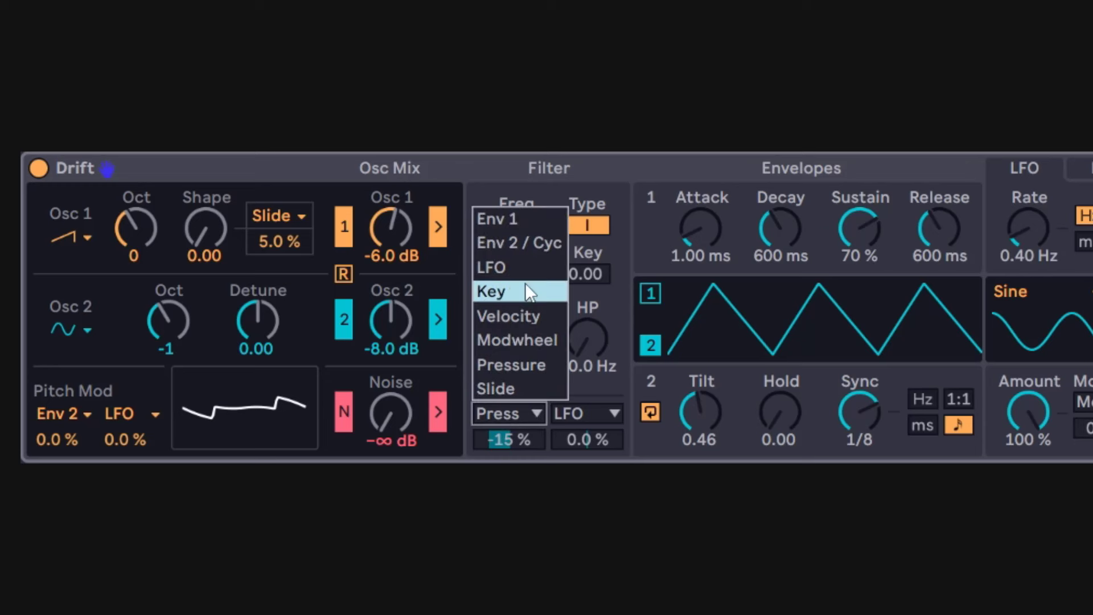
left_click(534, 244)
left_click_drag(530, 434, 530, 393)
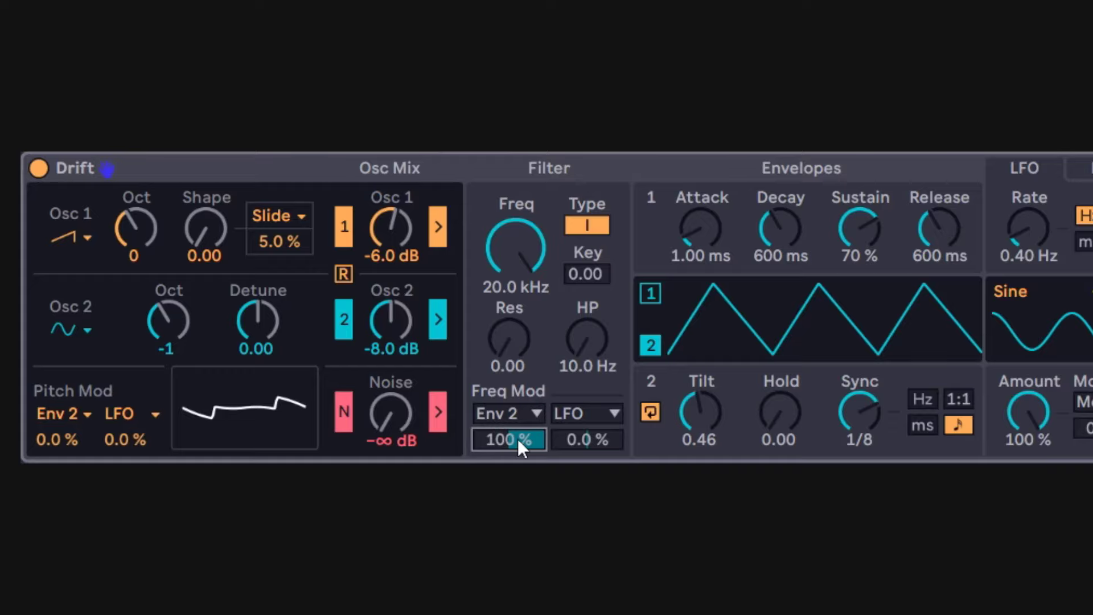
left_click_drag(516, 250, 516, 301)
left_click(620, 219)
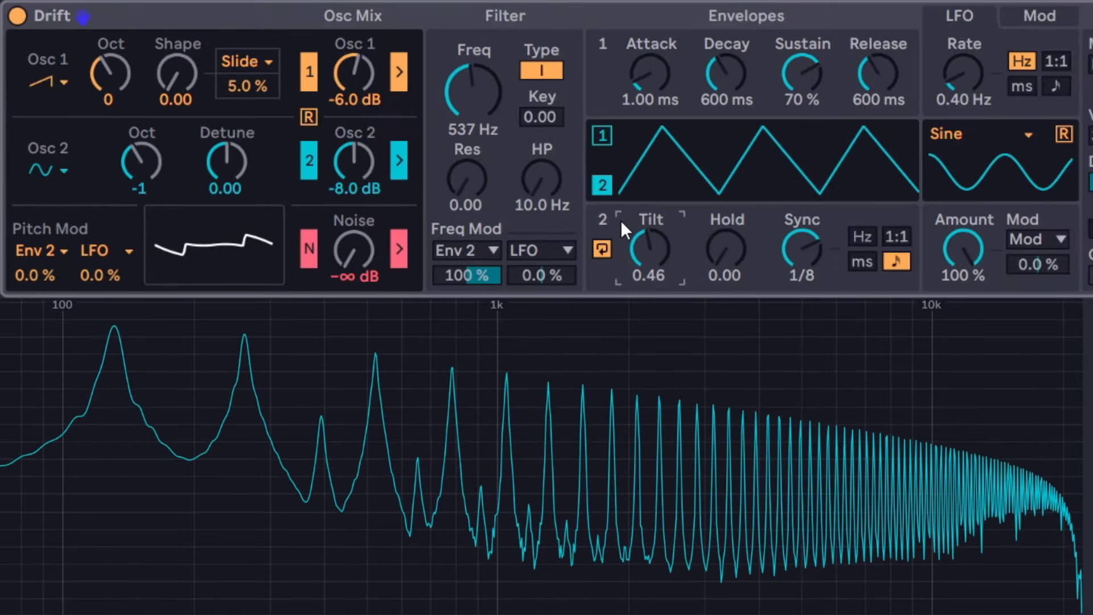
left_click_drag(472, 124, 472, 155)
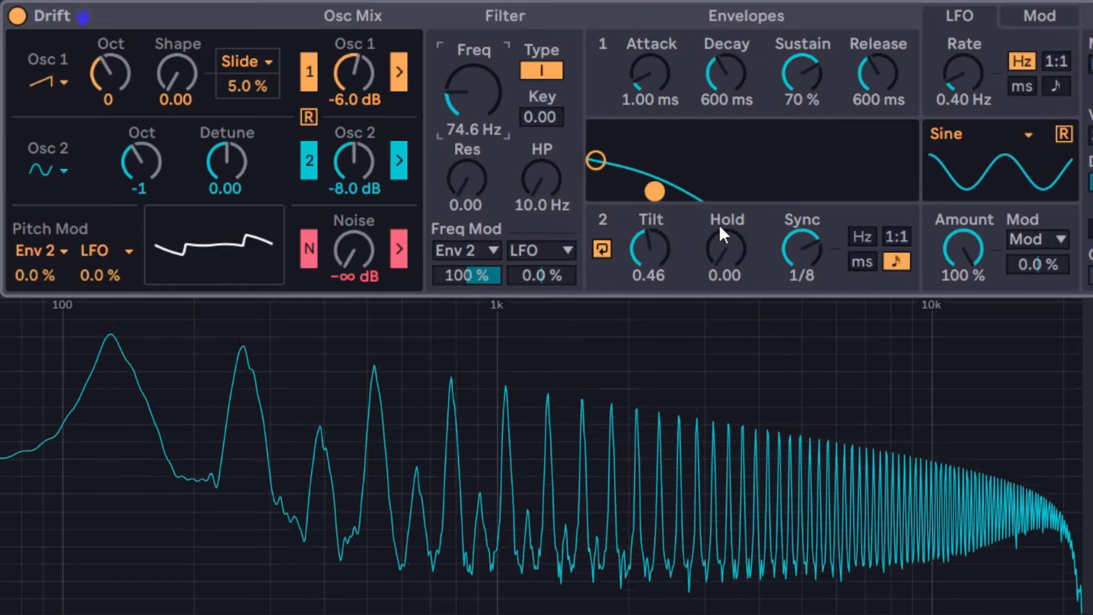
Step: Try the cycling envelope's tilt at 0.00 and 1.00, and bring it down to 0.05
left_click(695, 220)
left_click_drag(642, 248, 642, 285)
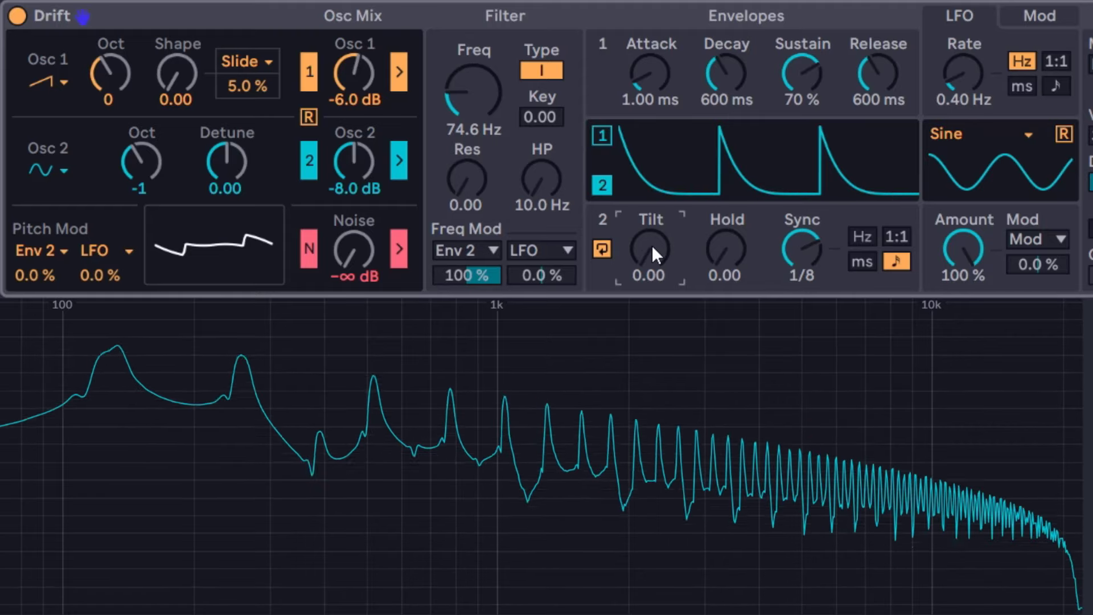
left_click_drag(651, 246, 647, 182)
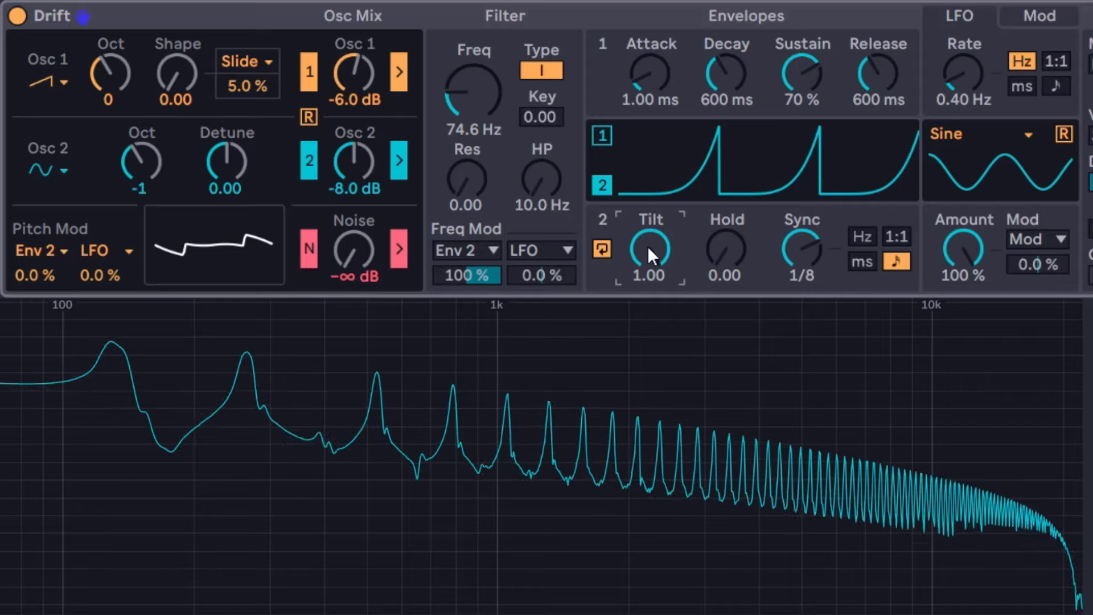
left_click_drag(649, 248, 648, 270)
mouse_move(726, 251)
left_mouse_down()
mouse_move(726, 170)
mouse_move(726, 254)
left_mouse_up()
left_click_drag(648, 248, 649, 306)
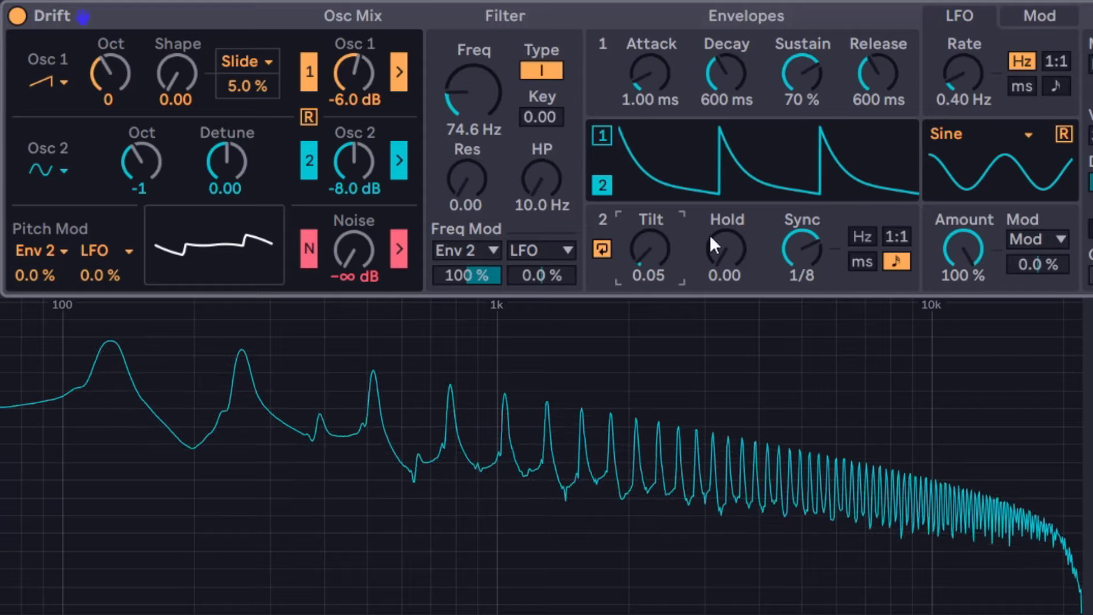
Step: Set the cycling envelope's tilt to 0.51 and its hold to 0.02 after trying a hold of 0.15
mouse_move(709, 235)
left_mouse_down()
mouse_move(710, 202)
mouse_move(710, 222)
left_mouse_up()
left_click_drag(649, 249, 648, 211)
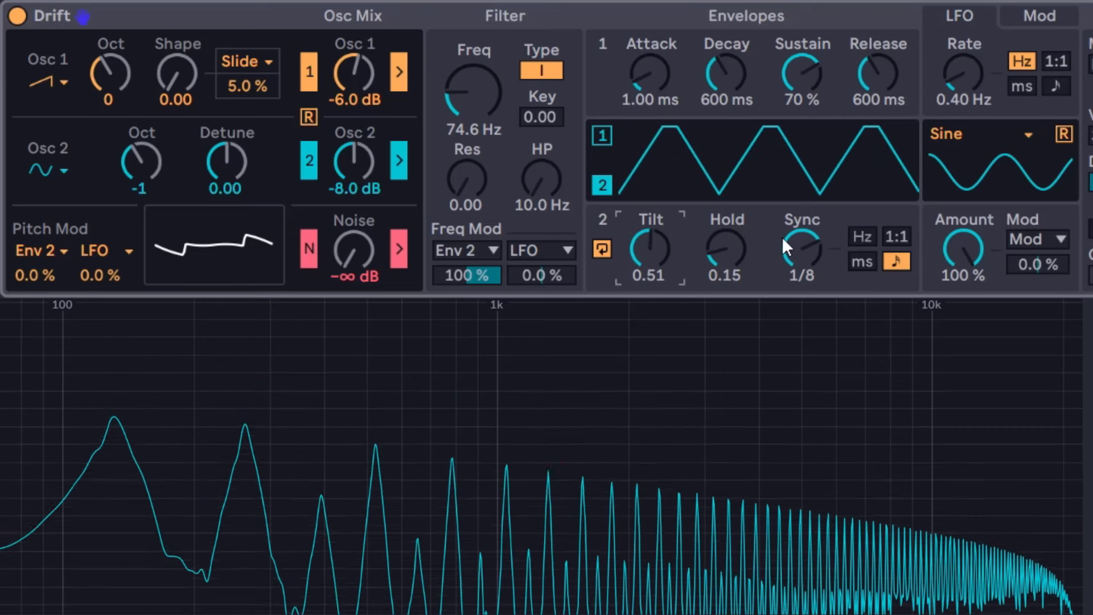
left_click_drag(746, 223, 745, 239)
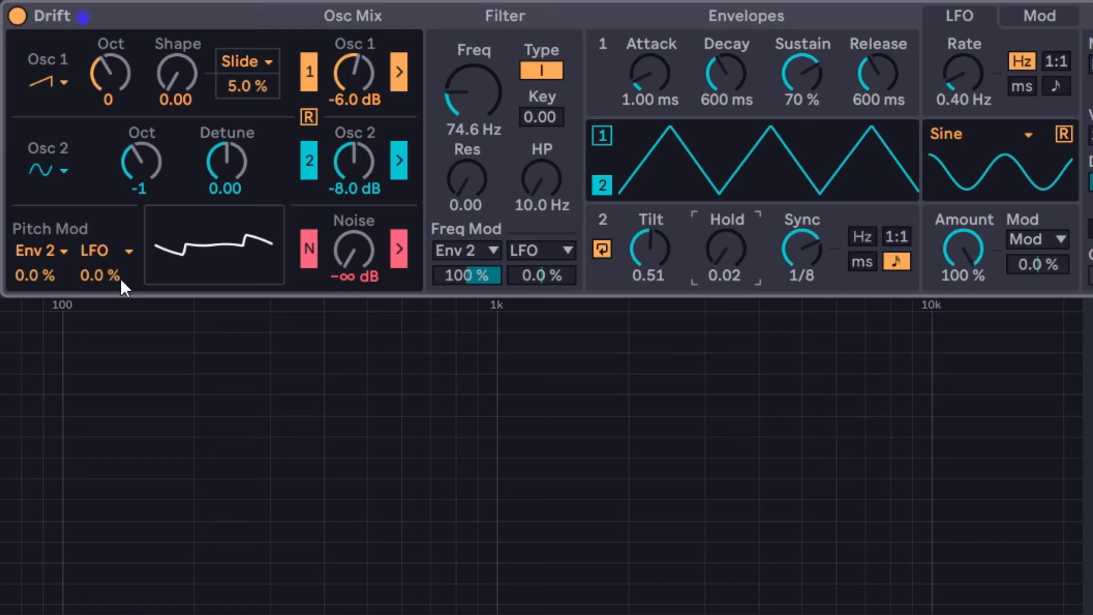
Step: Modulate the pitch with Env 2 / Cyc at 100 % in the second slot and run the cycling envelope in ratio mode
left_click(108, 250)
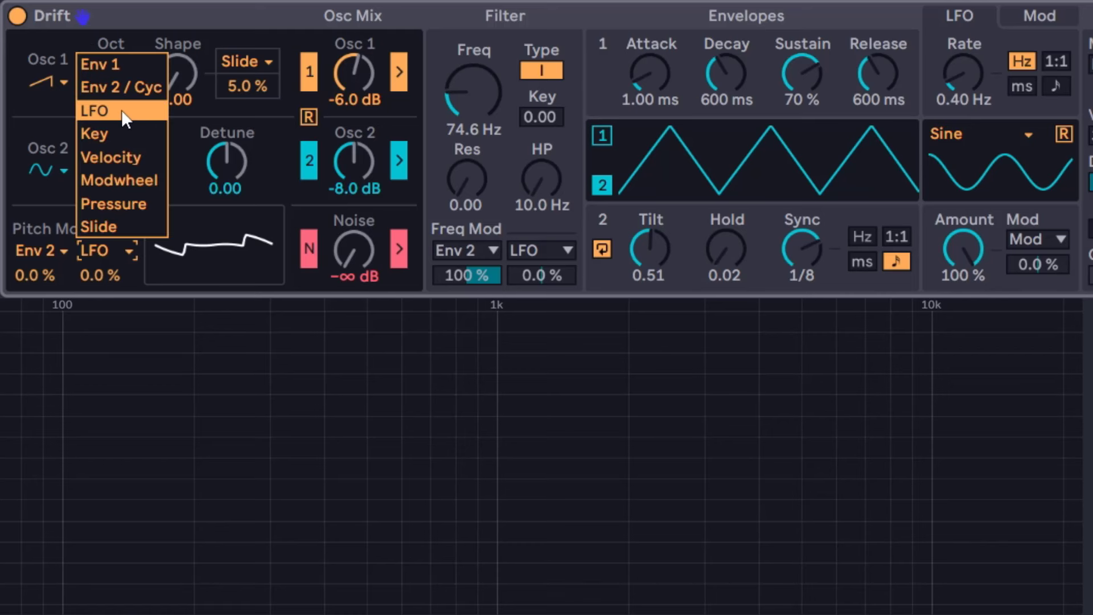
left_click(129, 86)
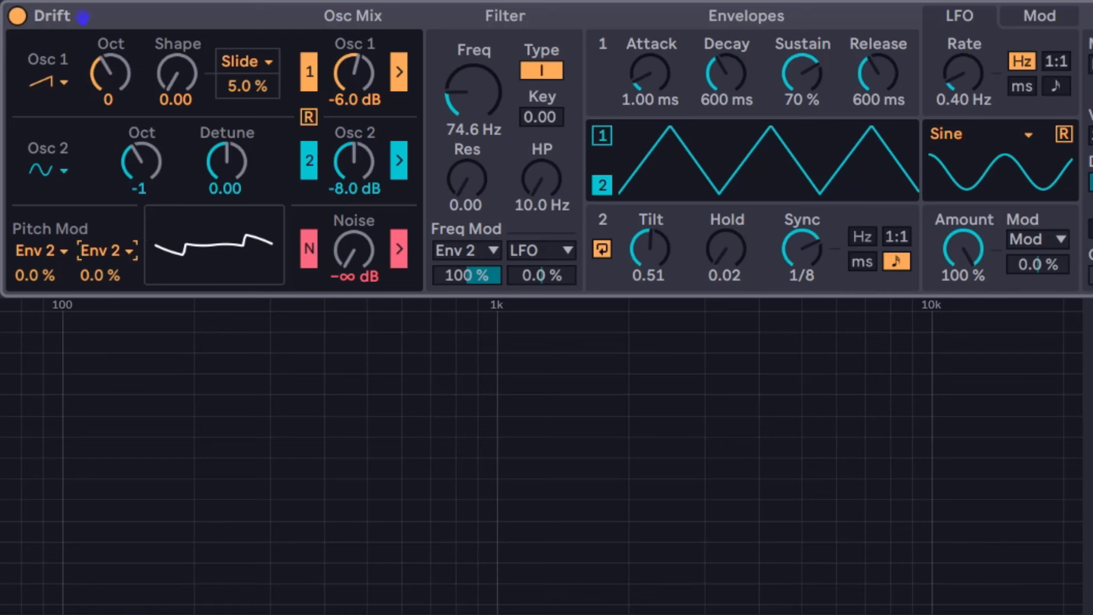
left_click_drag(107, 275, 107, 218)
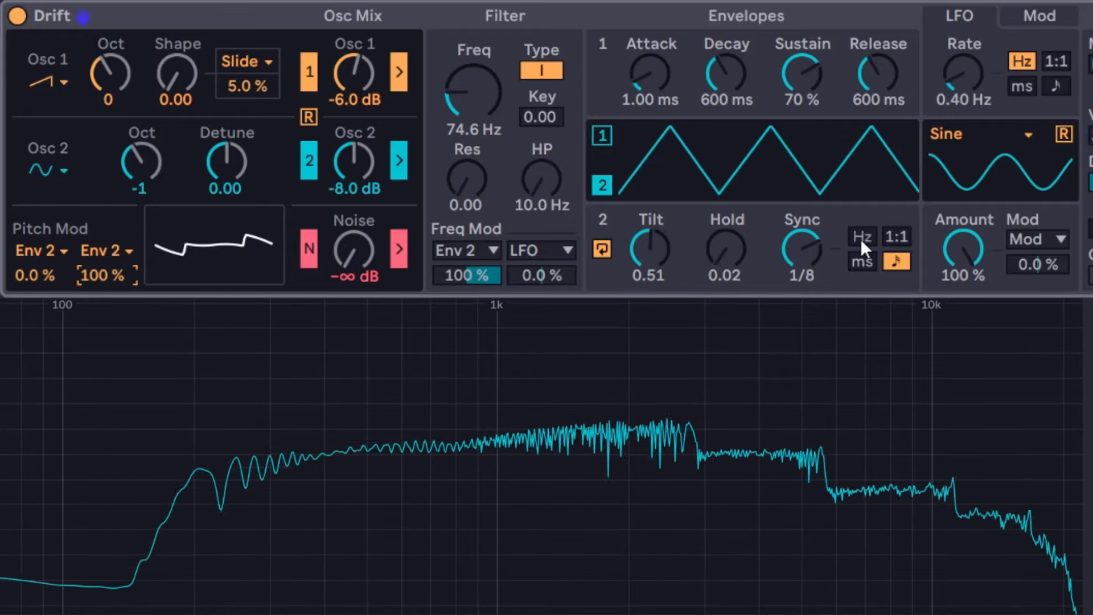
left_click(897, 238)
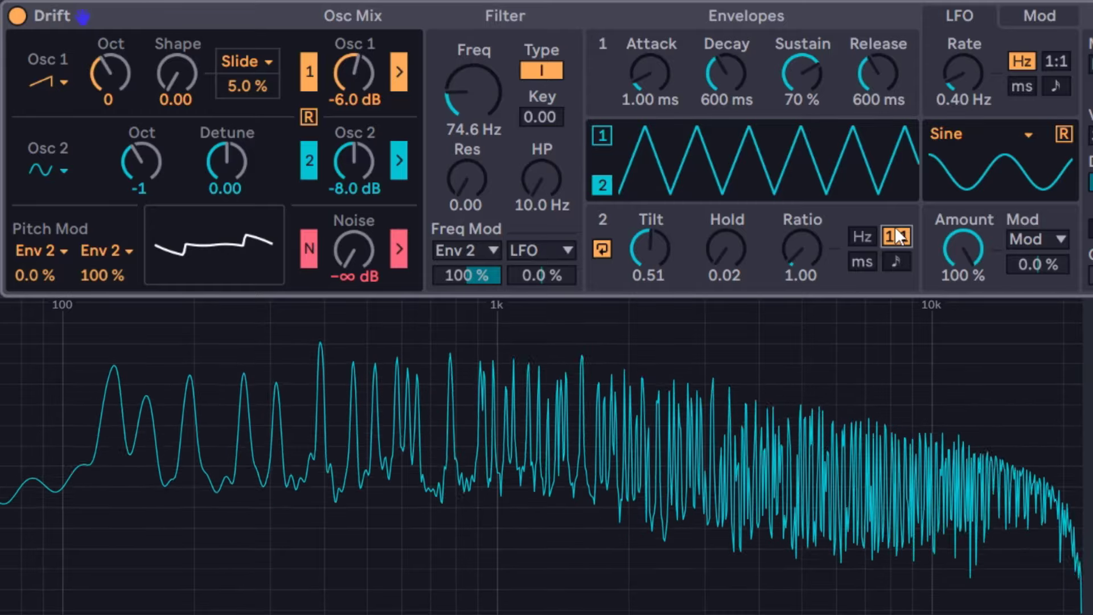
Step: Reduce the filter's Env 2 frequency modulation to 31 % and set the filter frequency to 408 Hz after trying 45.5 Hz and 189 Hz
mouse_move(473, 91)
left_mouse_down()
mouse_move(472, 118)
mouse_move(473, 109)
left_mouse_up()
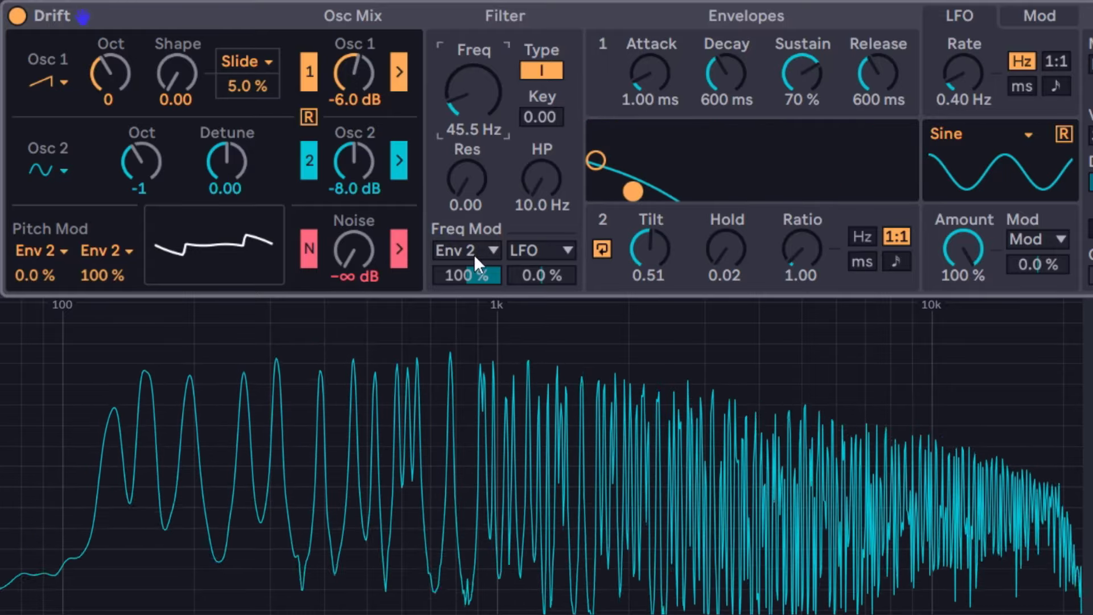
left_click_drag(466, 275, 467, 309)
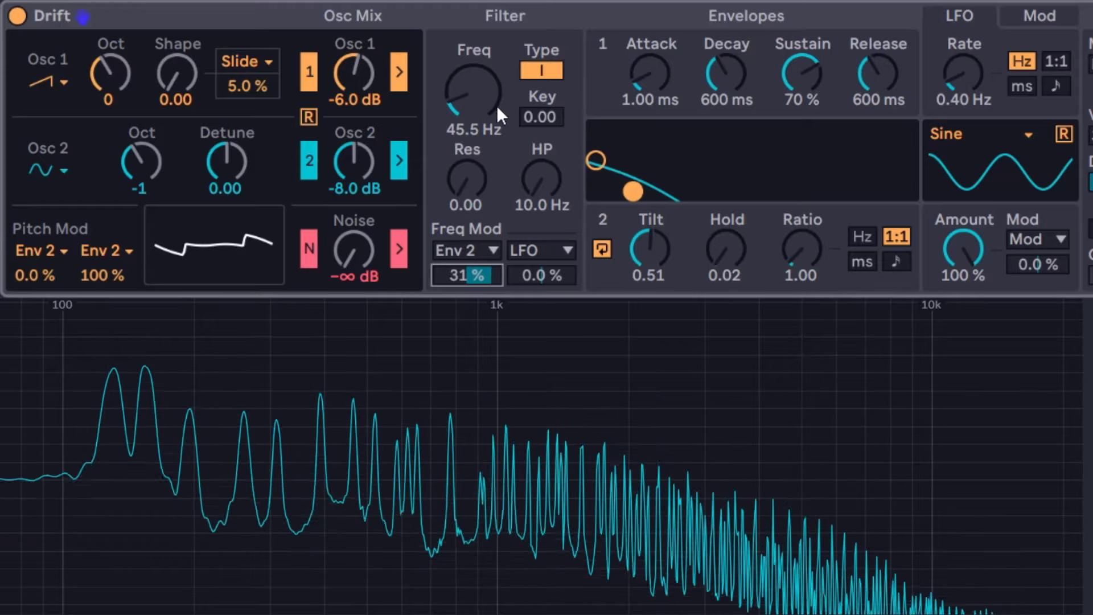
left_click_drag(490, 100, 491, 82)
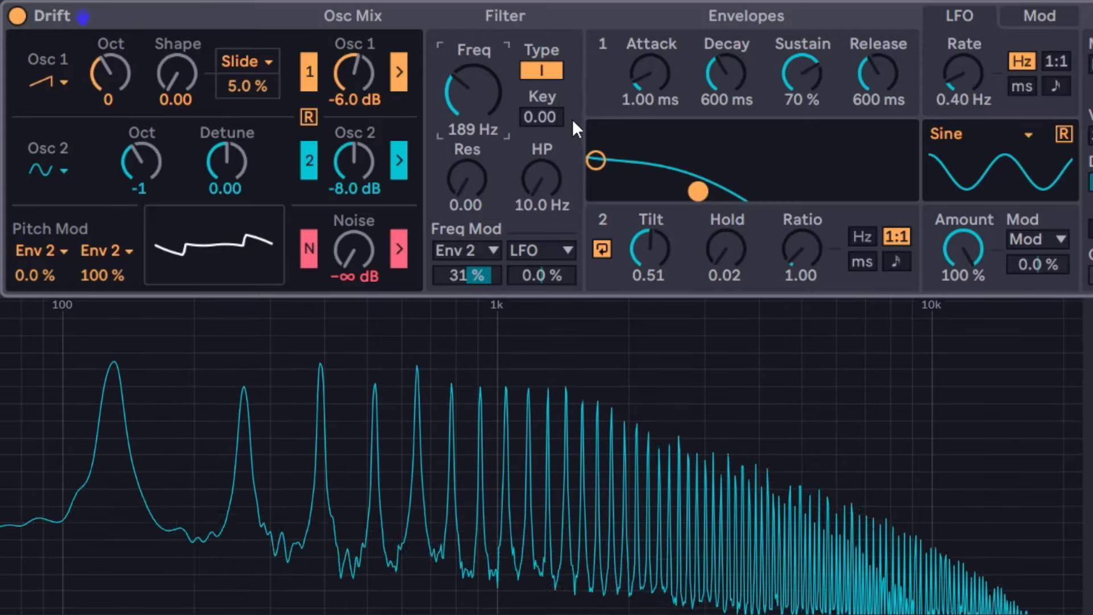
left_click_drag(473, 93, 473, 55)
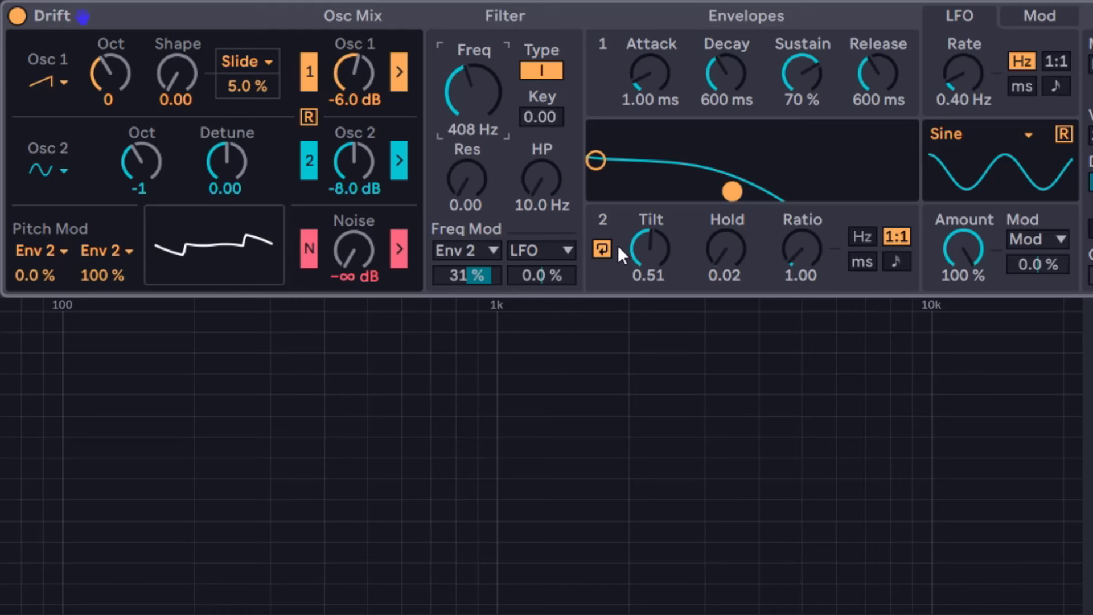
Step: Turn envelope 2's cycling off and back on, and try cycling ratios of 0.25 and about 9
left_click(603, 248)
left_click(602, 249)
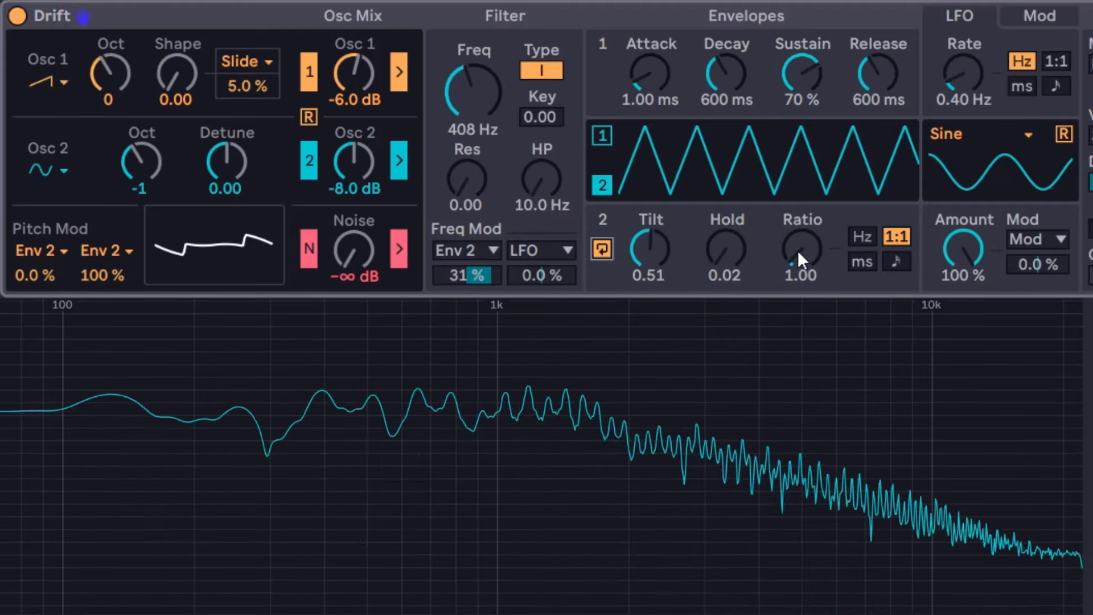
left_click_drag(798, 250, 798, 281)
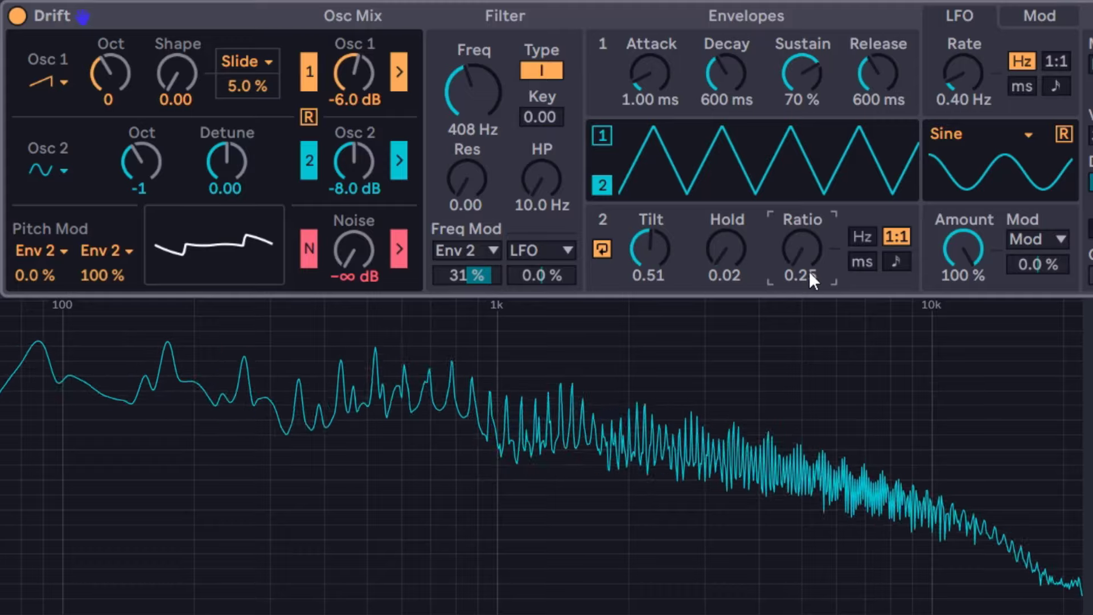
left_click_drag(808, 271, 808, 217)
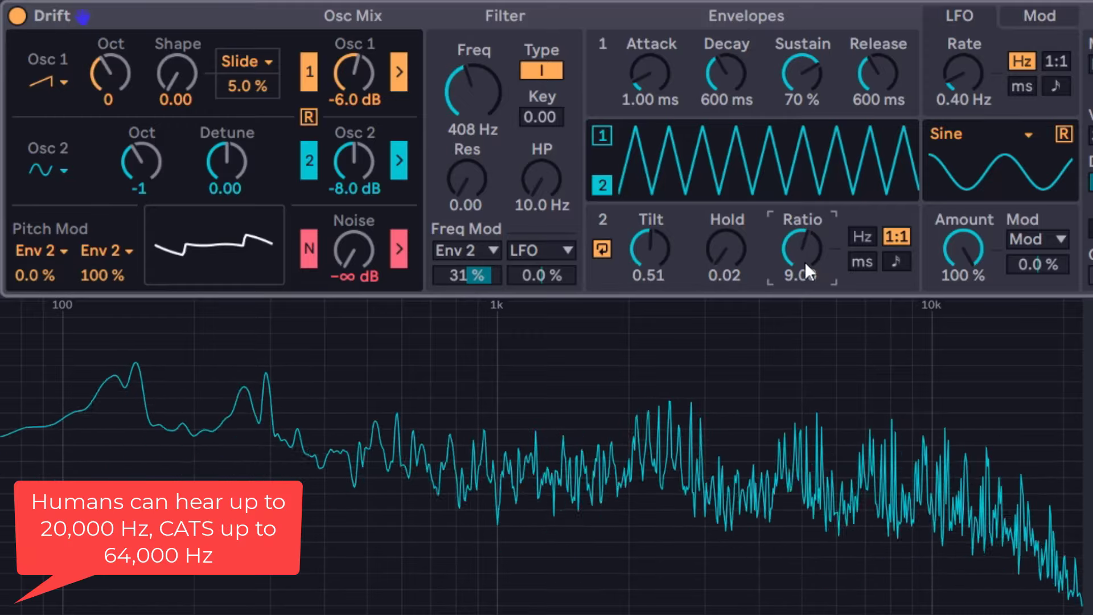
mouse_move(805, 262)
left_mouse_down()
mouse_move(804, 245)
mouse_move(804, 273)
left_mouse_up()
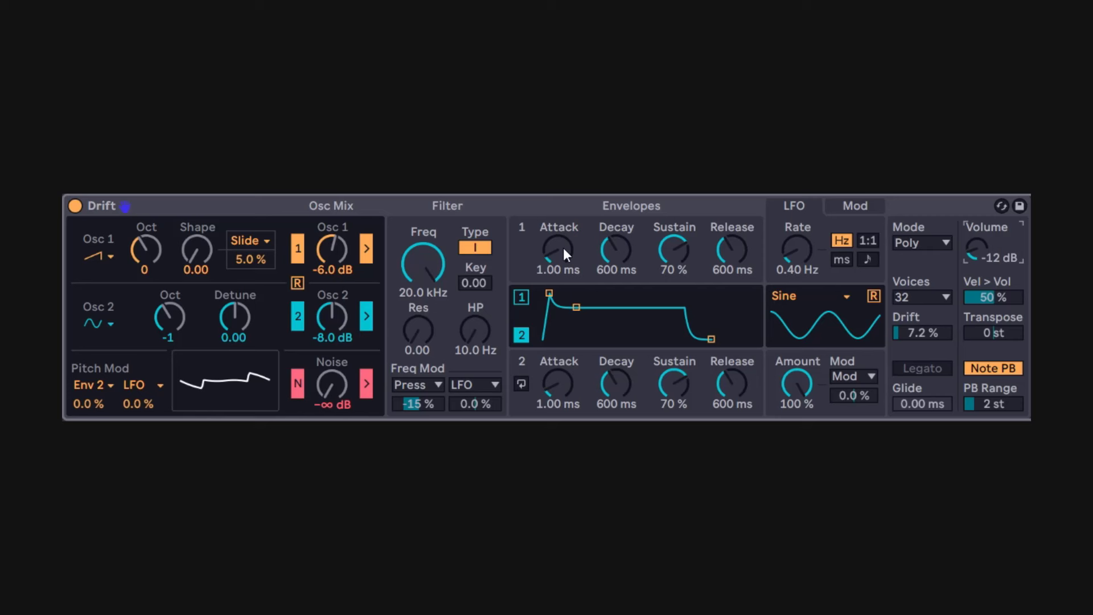
Step: Set envelope 1 to 0.00 ms attack, 5.00 ms decay, 0.0 % sustain and 10.0 ms release, and lower Osc 2 to -58 dB
left_click_drag(562, 247, 567, 248)
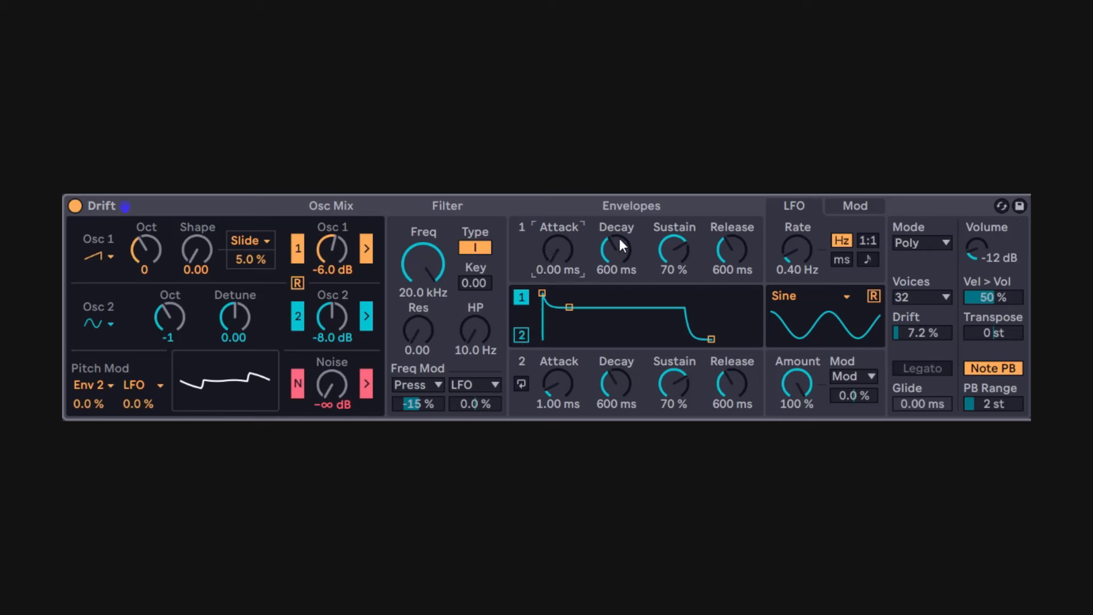
left_click_drag(620, 239, 620, 319)
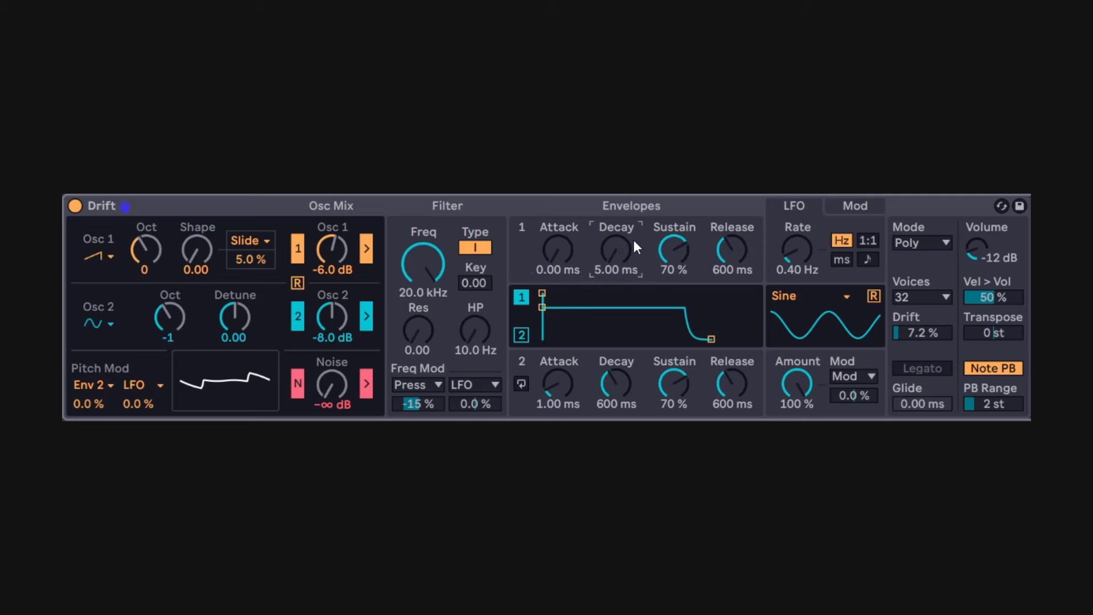
left_click_drag(664, 240, 664, 319)
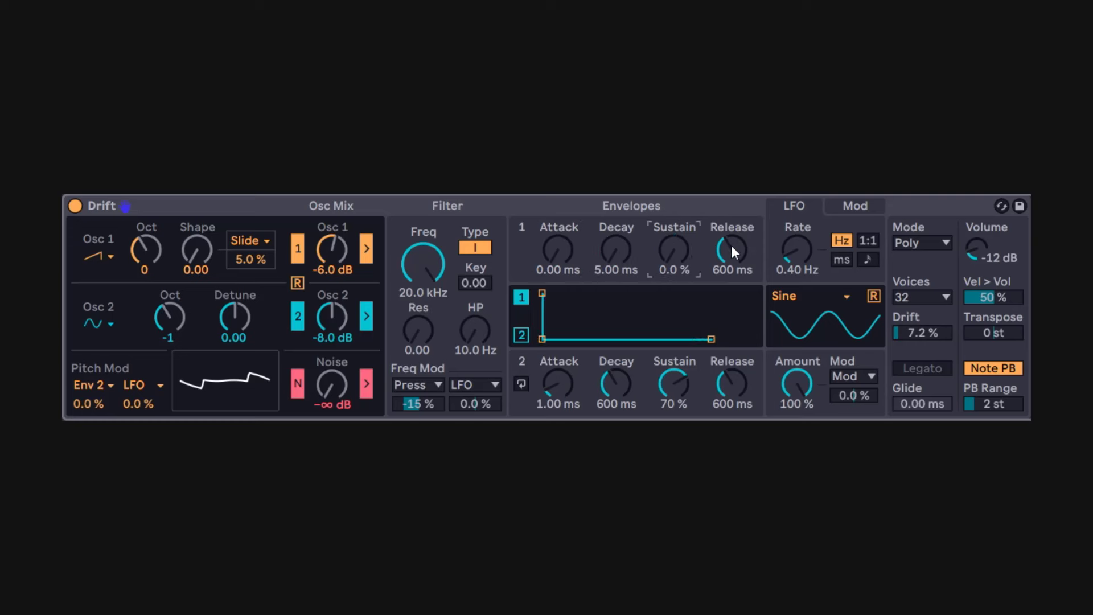
left_click_drag(732, 252, 733, 324)
left_click_drag(332, 316, 340, 272)
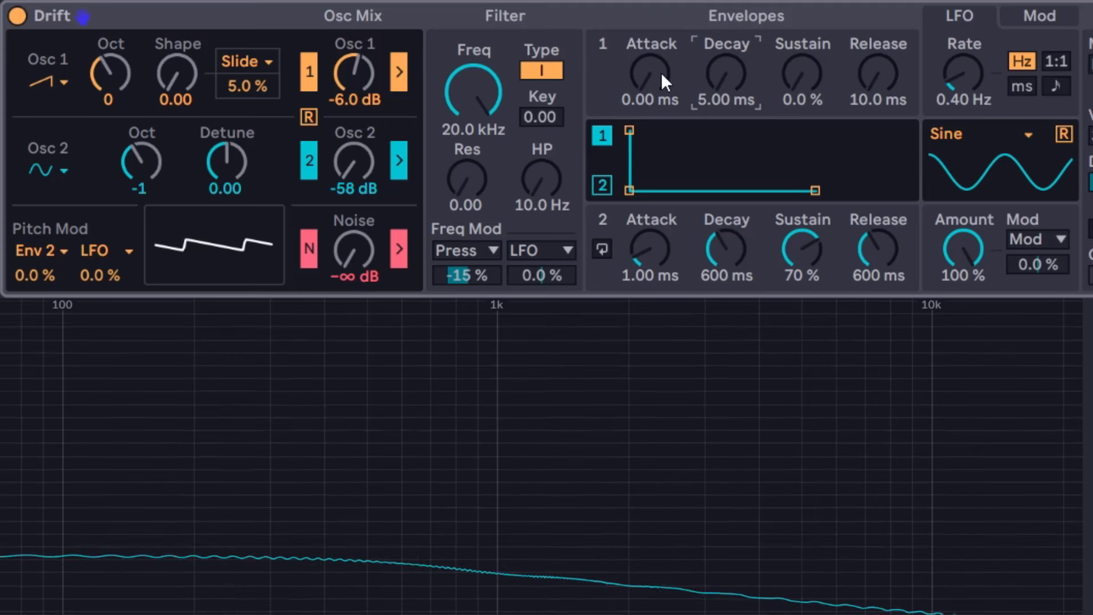
Step: Try envelope 1 attack times of 5.81 s, 60.0 s and 3.41 s, and set the attack to 6.59 s
left_click_drag(658, 75, 657, 29)
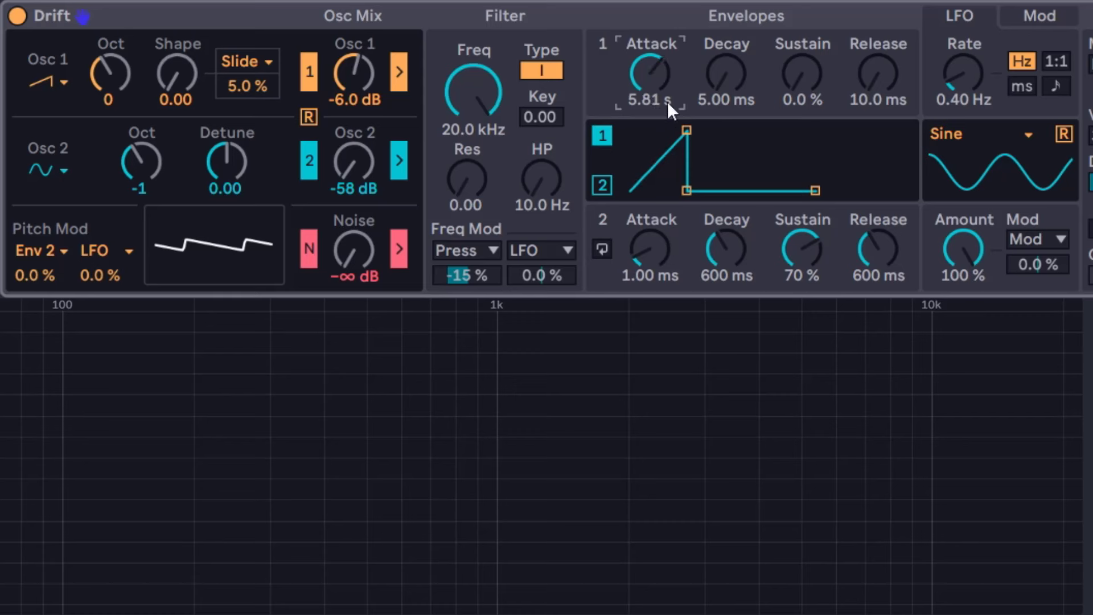
left_click_drag(637, 100, 654, 73)
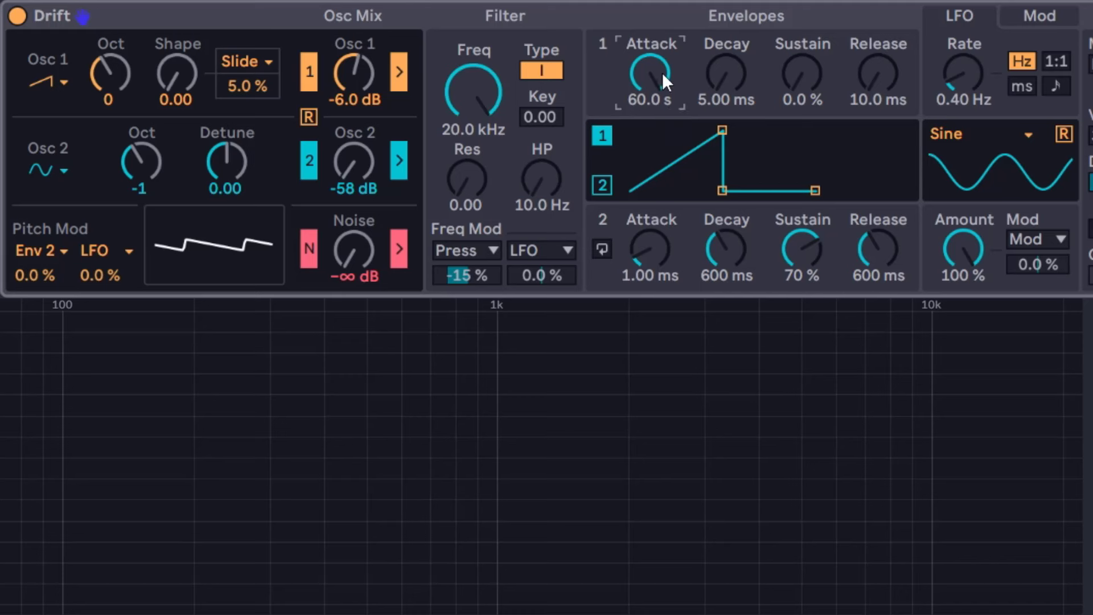
mouse_move(662, 74)
left_mouse_down()
mouse_move(662, 101)
mouse_move(662, 82)
left_mouse_up()
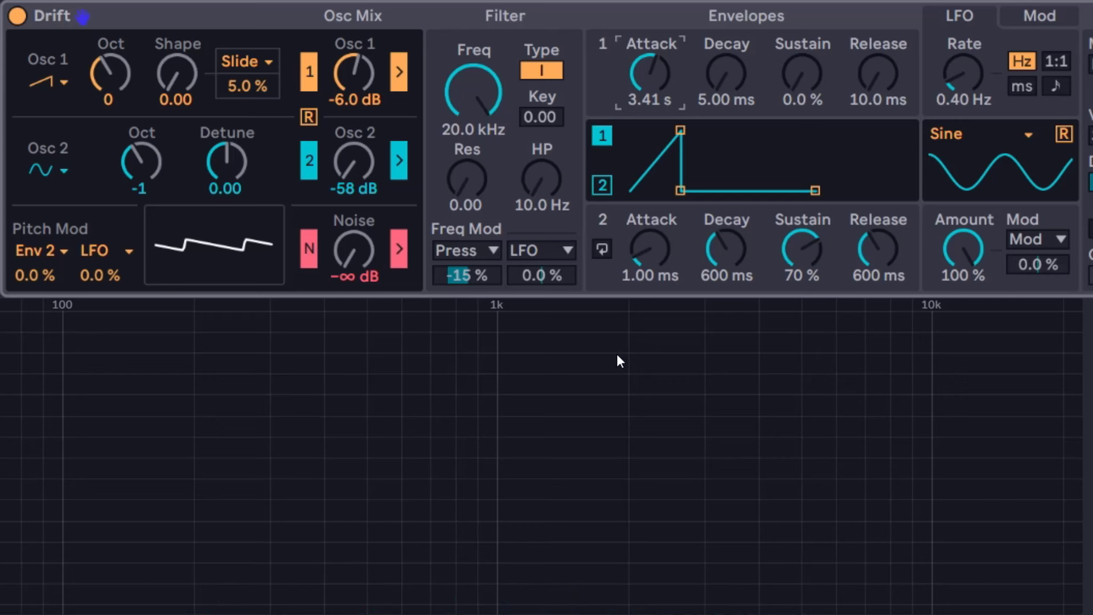
left_click_drag(653, 70, 653, 54)
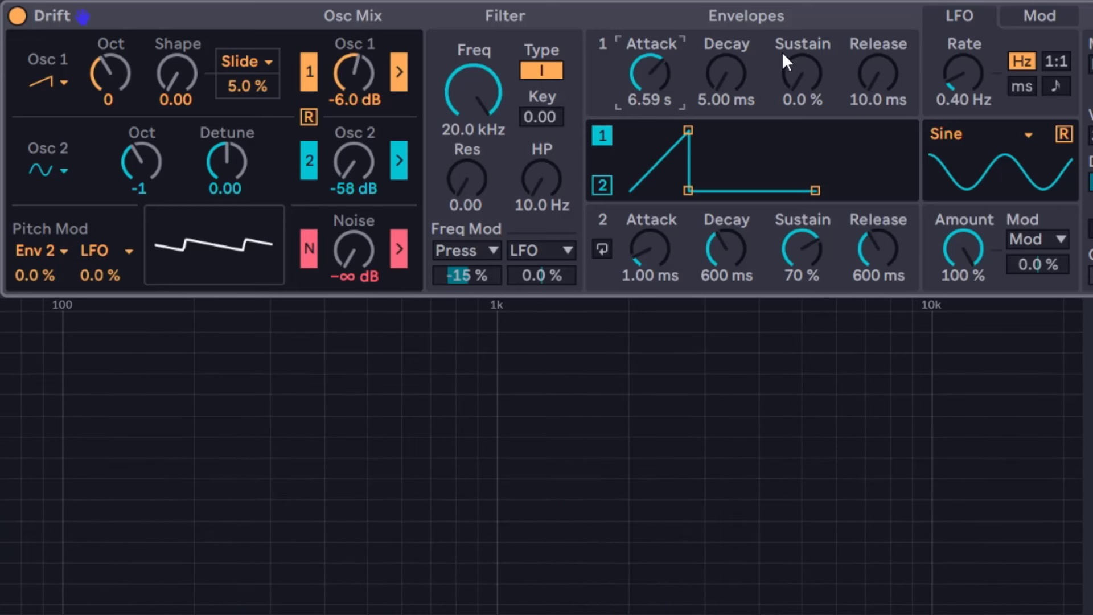
Step: Lengthen envelope 1's decay to 9.42 s and adjust it to 10.6 s
left_click(730, 74)
left_click_drag(730, 74, 729, 20)
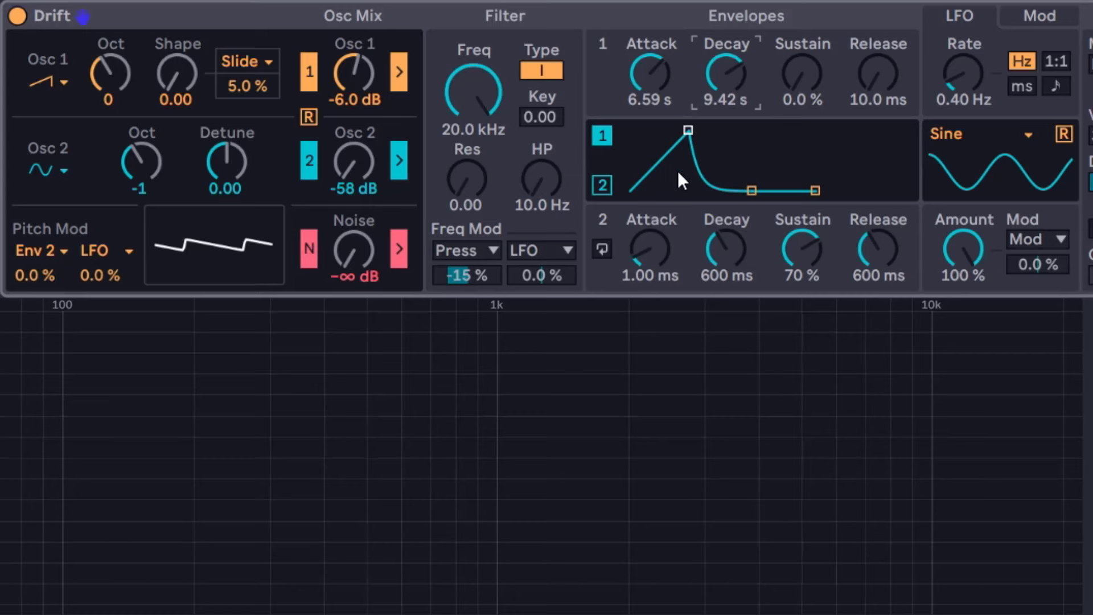
left_click_drag(726, 93, 727, 85)
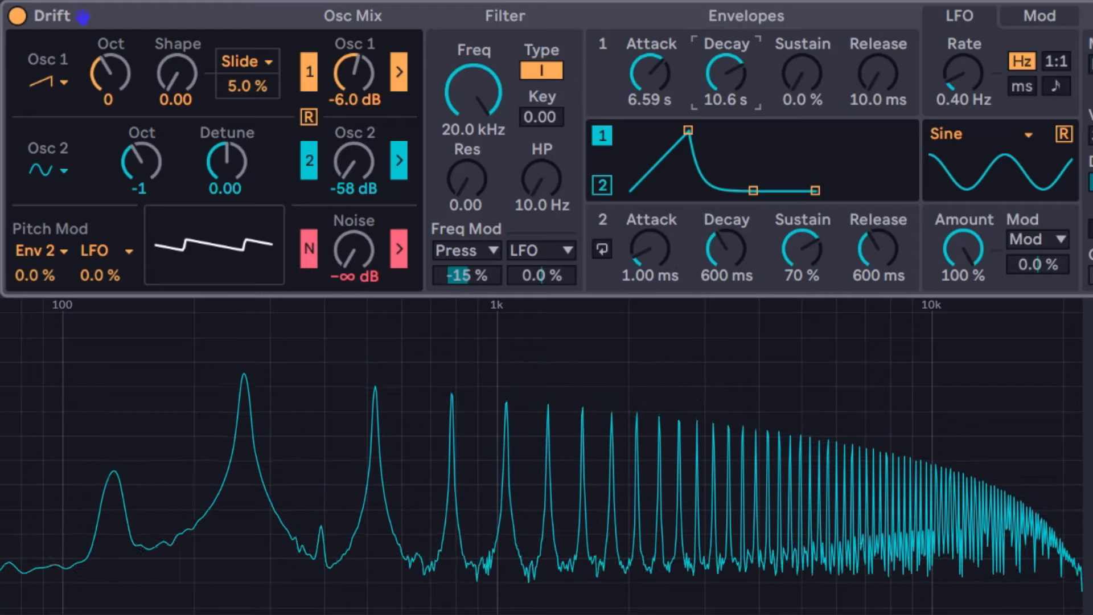
Step: Shorten envelope 1's attack to 219 ms and 0.00 ms, and try decay times of 1.05 s, 7.01 s and 50.9 ms
left_click_drag(650, 74, 650, 139)
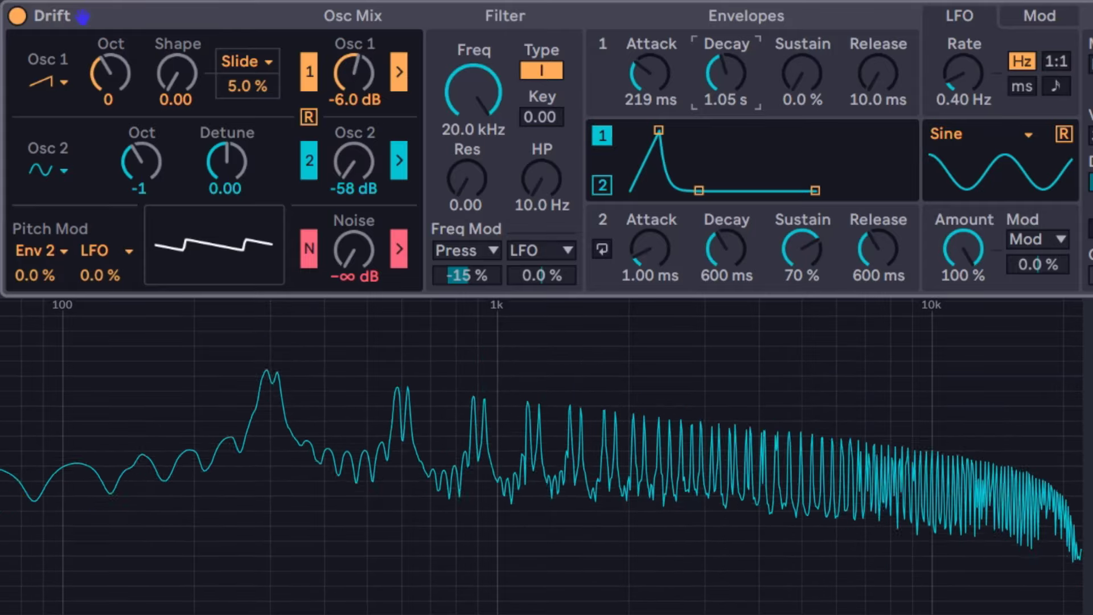
left_click_drag(644, 75, 651, 77)
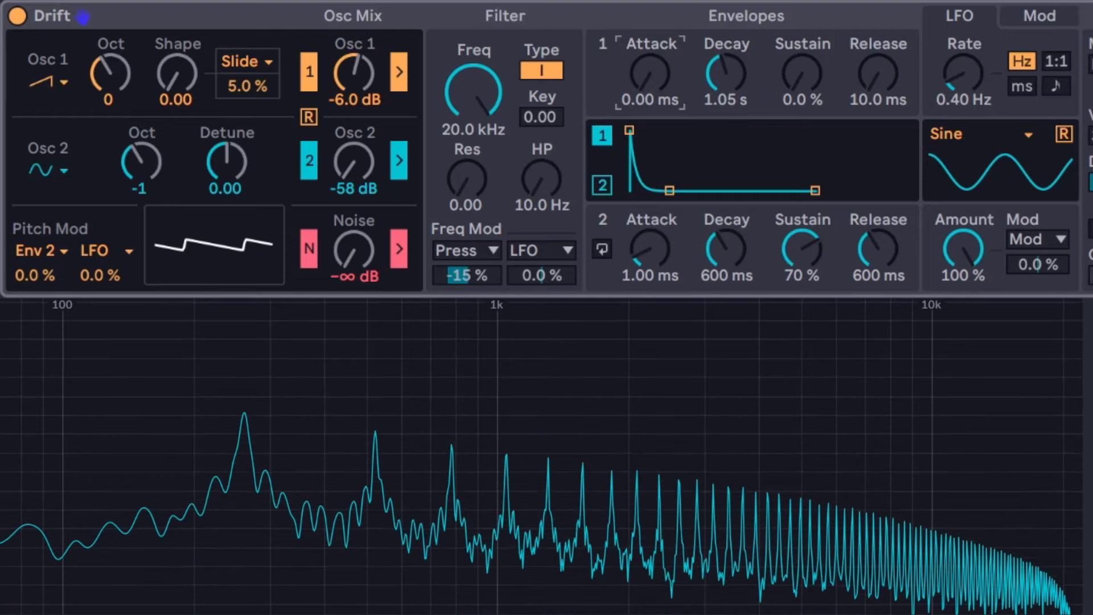
left_click_drag(726, 72, 726, 42)
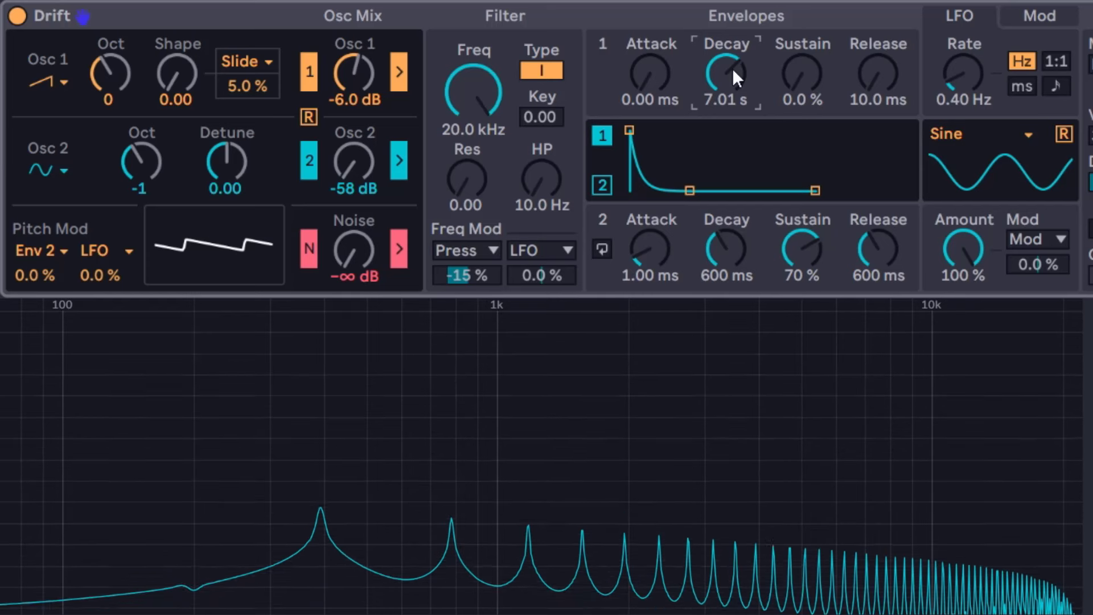
left_click_drag(732, 67, 732, 131)
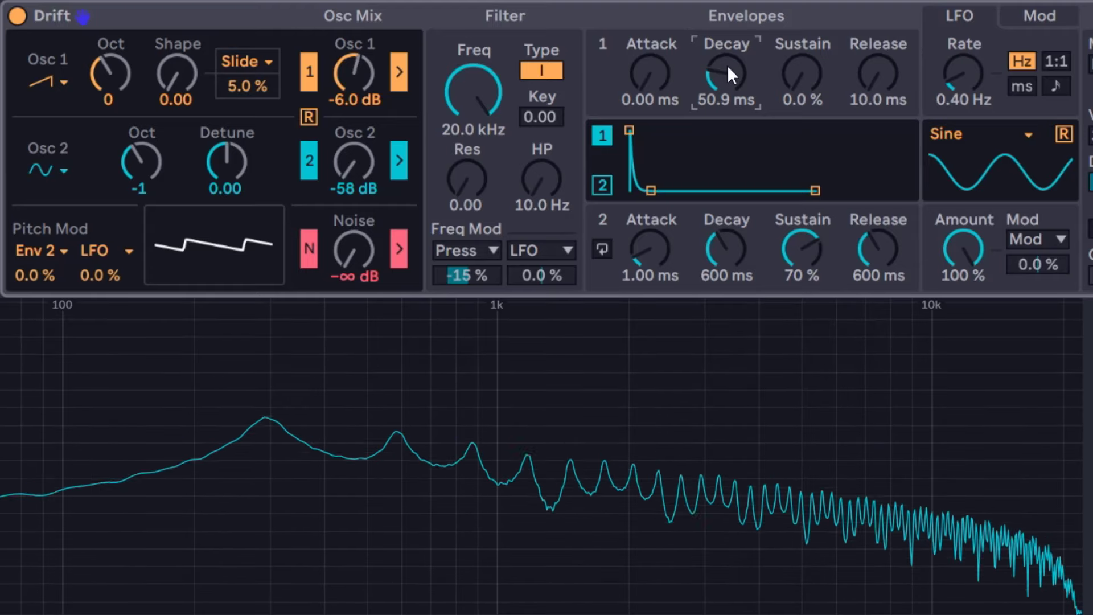
Step: Try longer attack and decay combinations on envelope 1, settling on an attack of 3.66 s and a decay of 2.20 s
left_click_drag(666, 78, 656, 77)
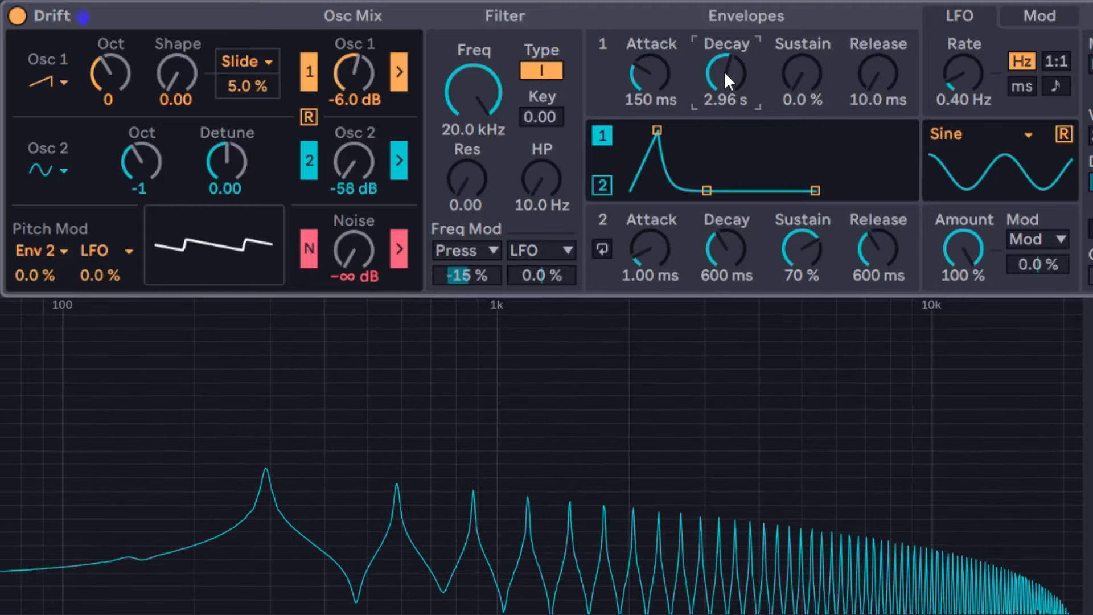
left_click_drag(627, 88, 626, 52)
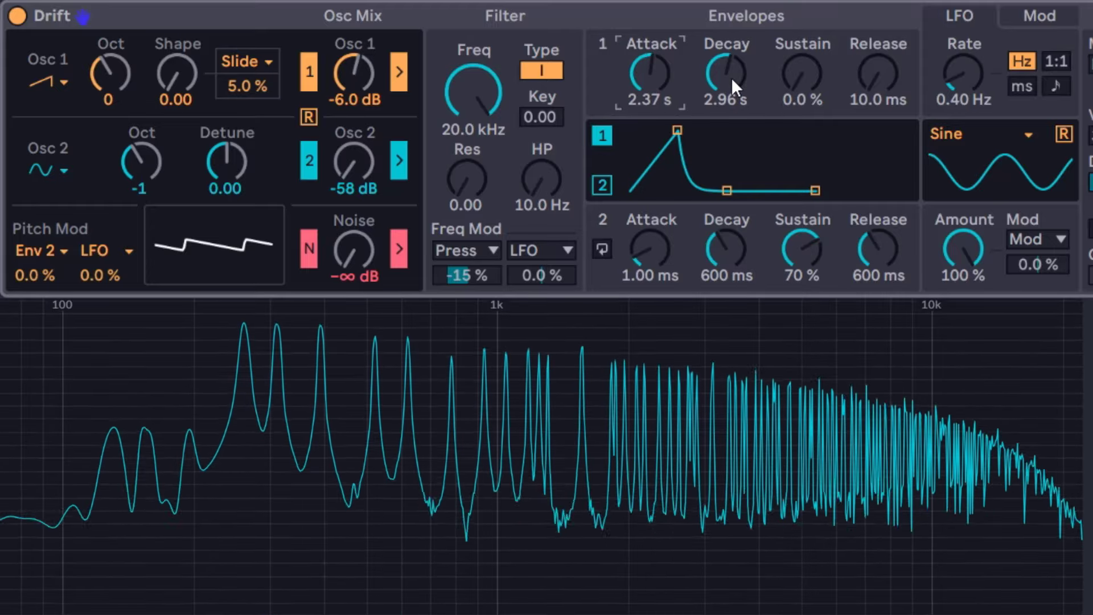
mouse_move(731, 78)
left_mouse_down()
mouse_move(731, 51)
mouse_move(733, 63)
left_mouse_up()
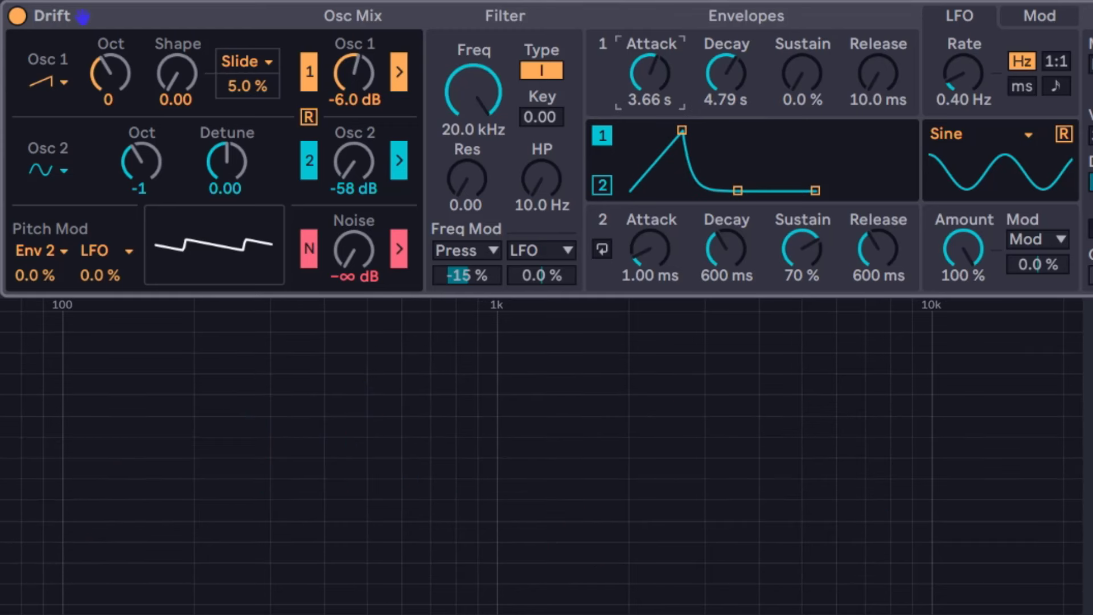
left_click_drag(649, 73, 649, 82)
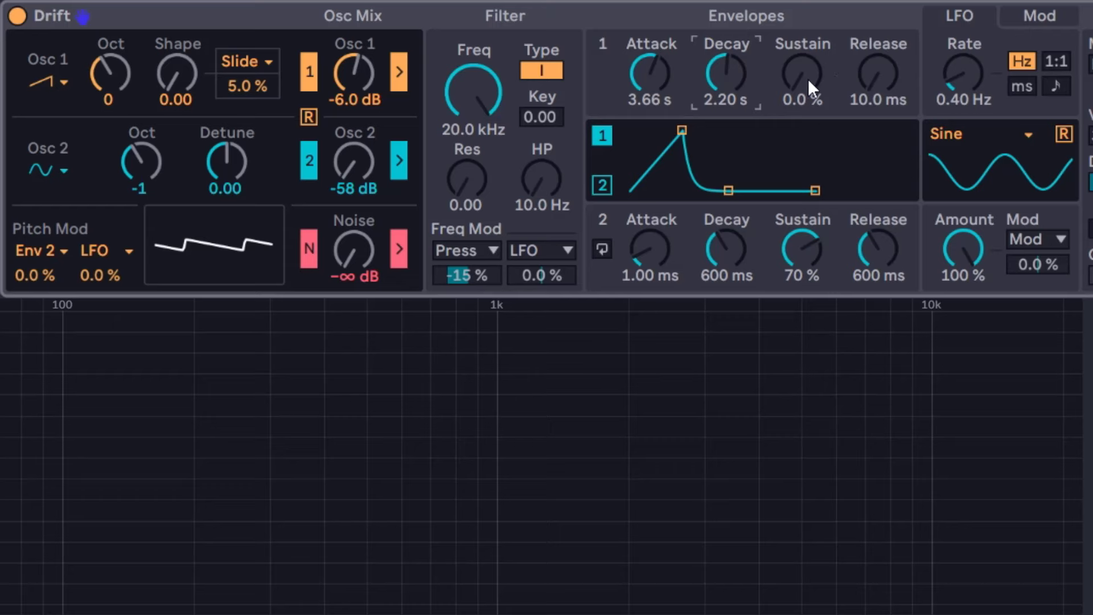
Step: Try envelope 1 sustain levels of 15 %, 0.0 %, 12 % and 100 %, and bring the sustain down to 28 %
left_click_drag(809, 81, 810, 63)
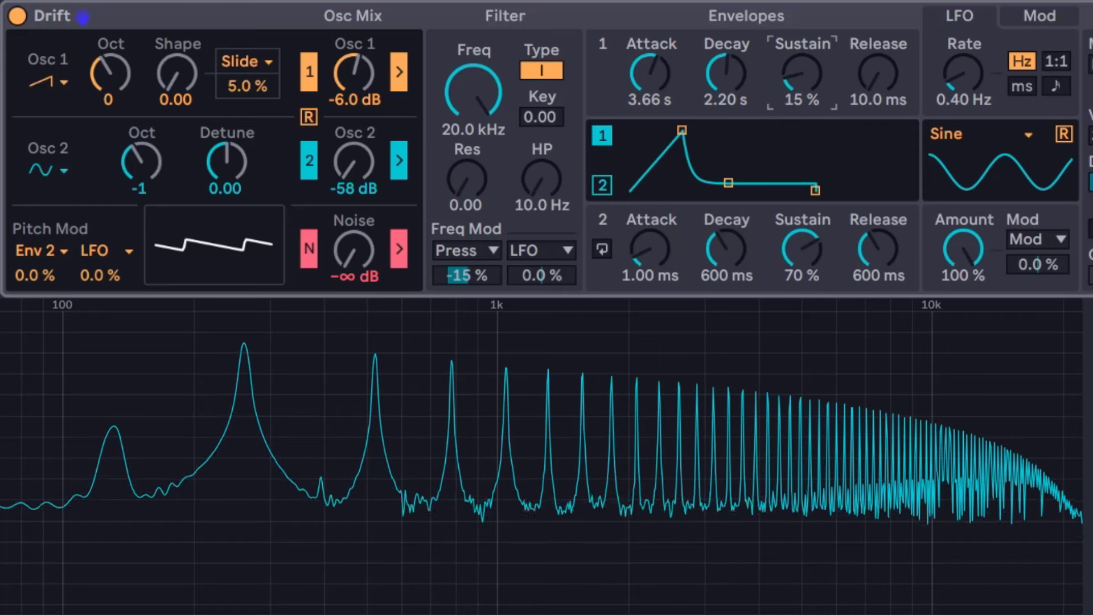
double_click(812, 80)
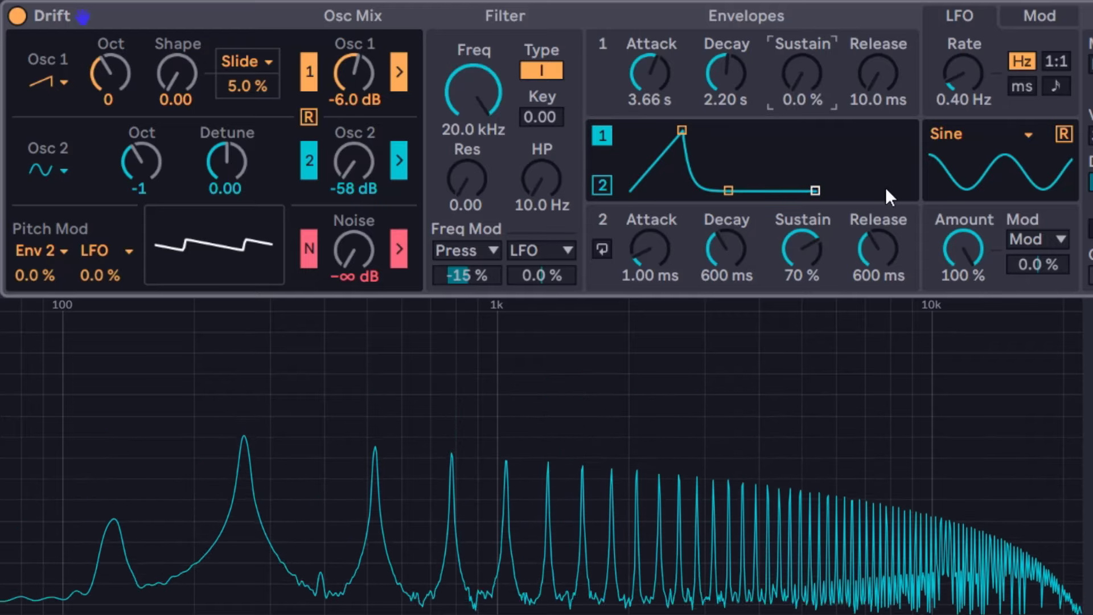
left_click_drag(807, 81, 808, 66)
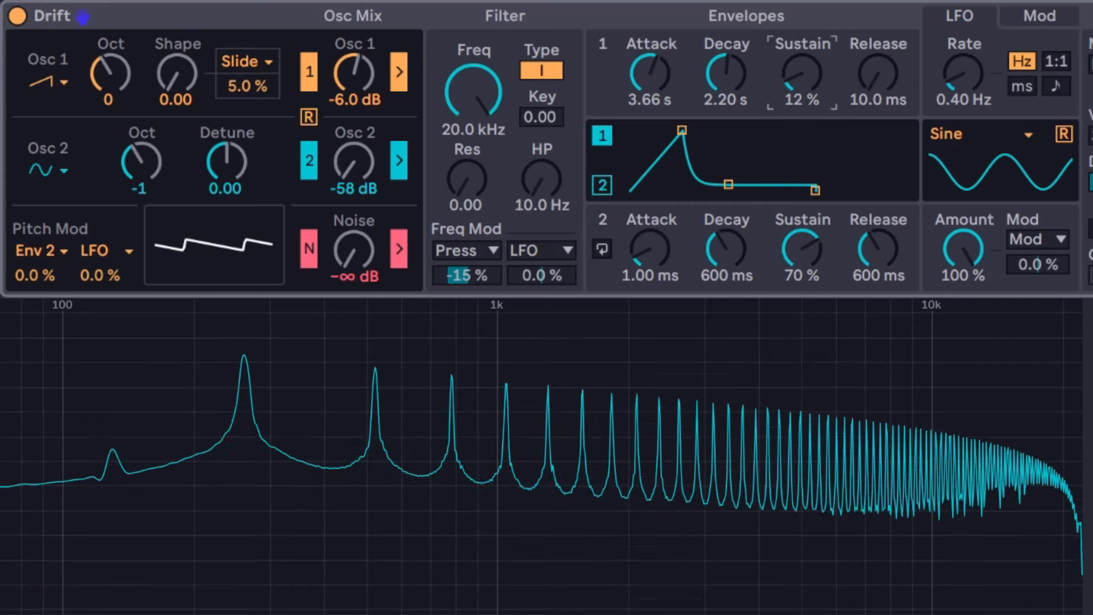
left_click_drag(798, 80, 798, 35)
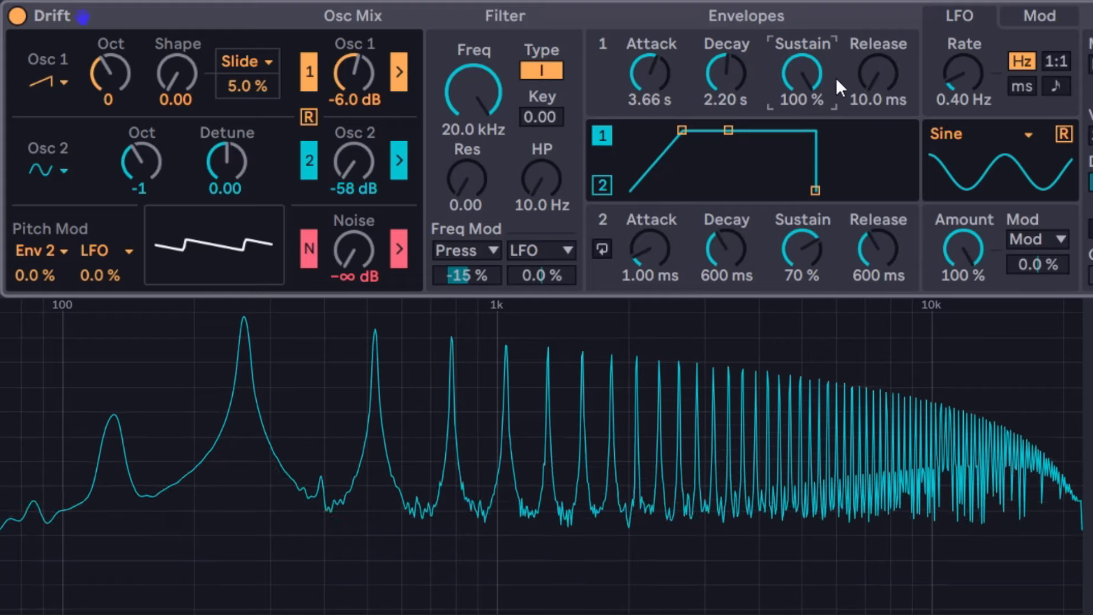
left_click_drag(821, 87, 822, 126)
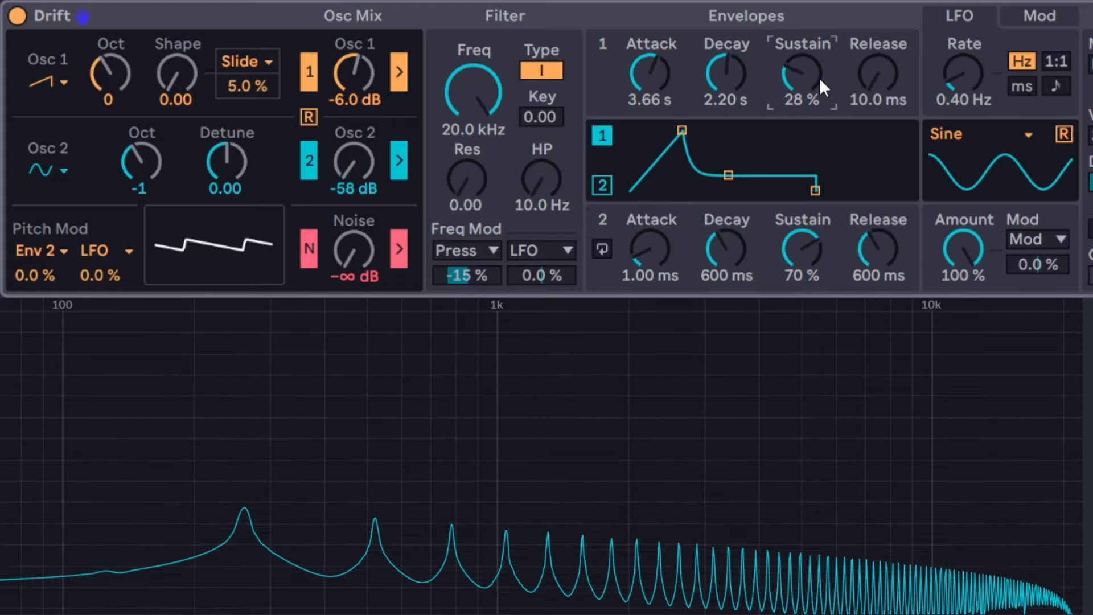
Step: Lower envelope 1's sustain to 19 % and lengthen its release to 19.9 s
left_click_drag(822, 86, 822, 91)
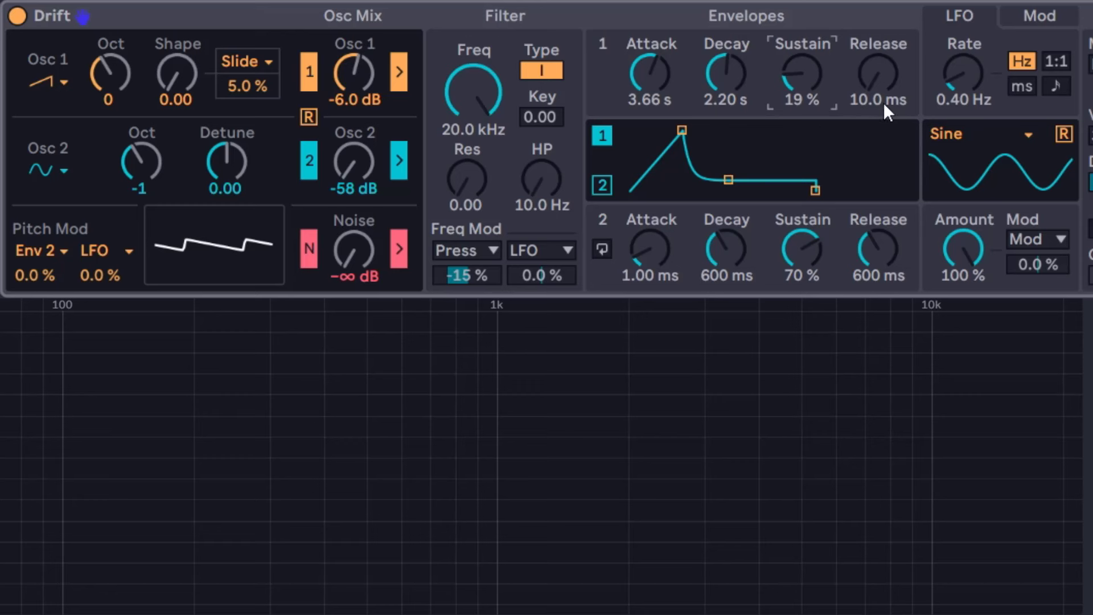
left_click(876, 69)
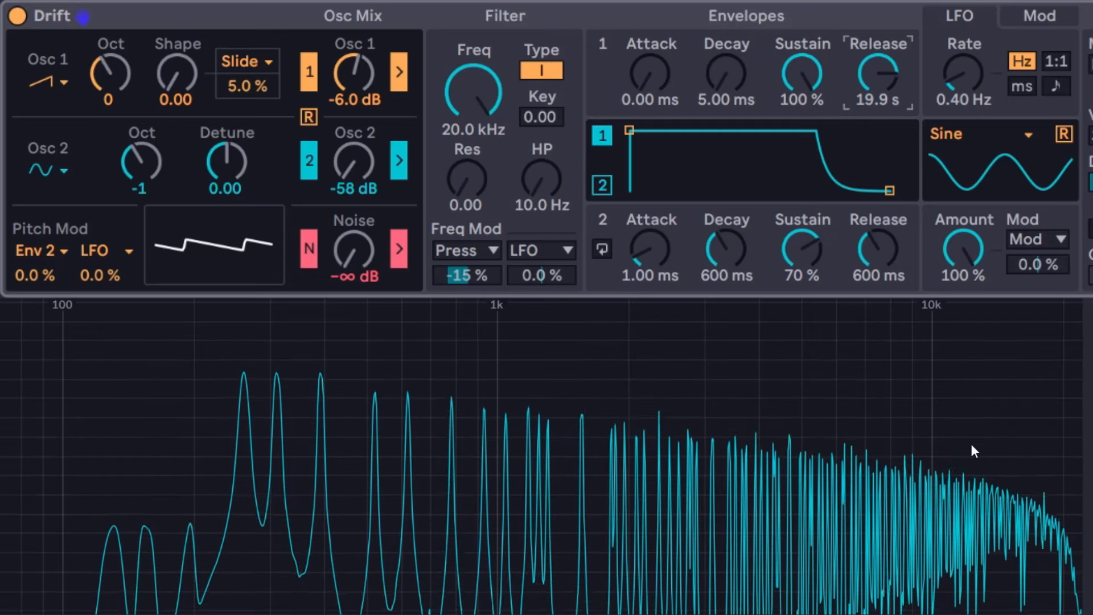
Step: Zero the Press filter frequency modulation and try envelope 1 releases of 1.88 s, 10.0 ms and 4.80 s, with the decay at 2.37 s
double_click(467, 277)
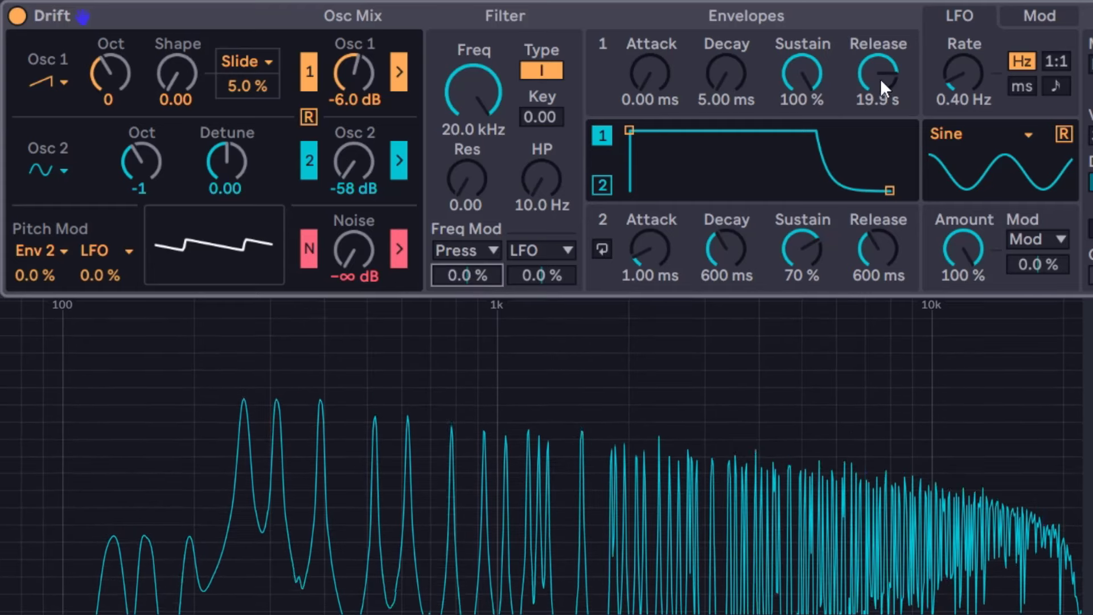
left_click_drag(880, 79, 880, 137)
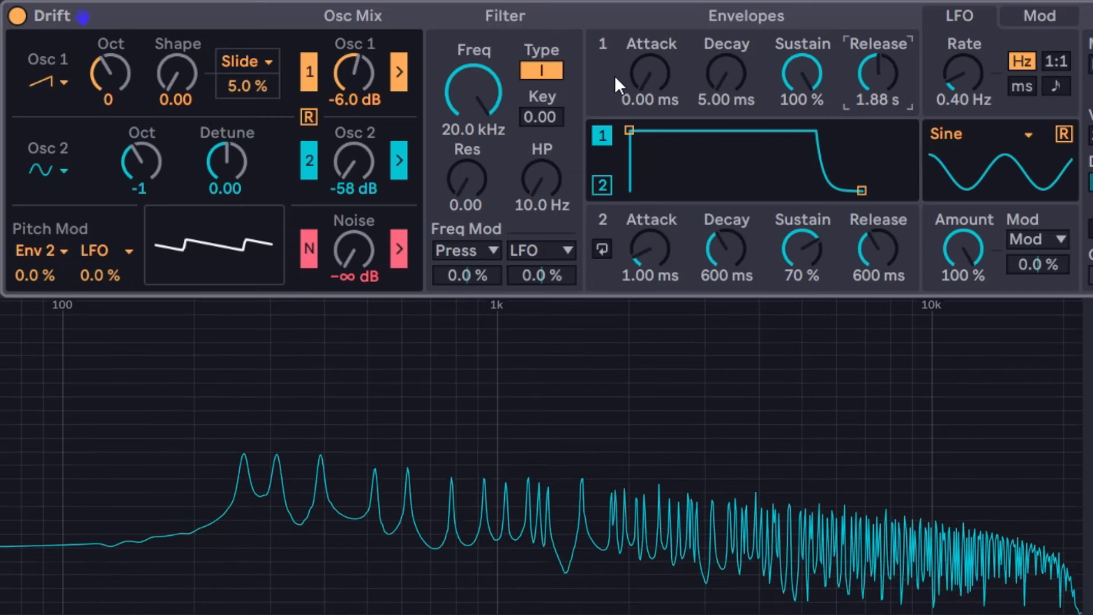
left_click_drag(726, 74, 726, 40)
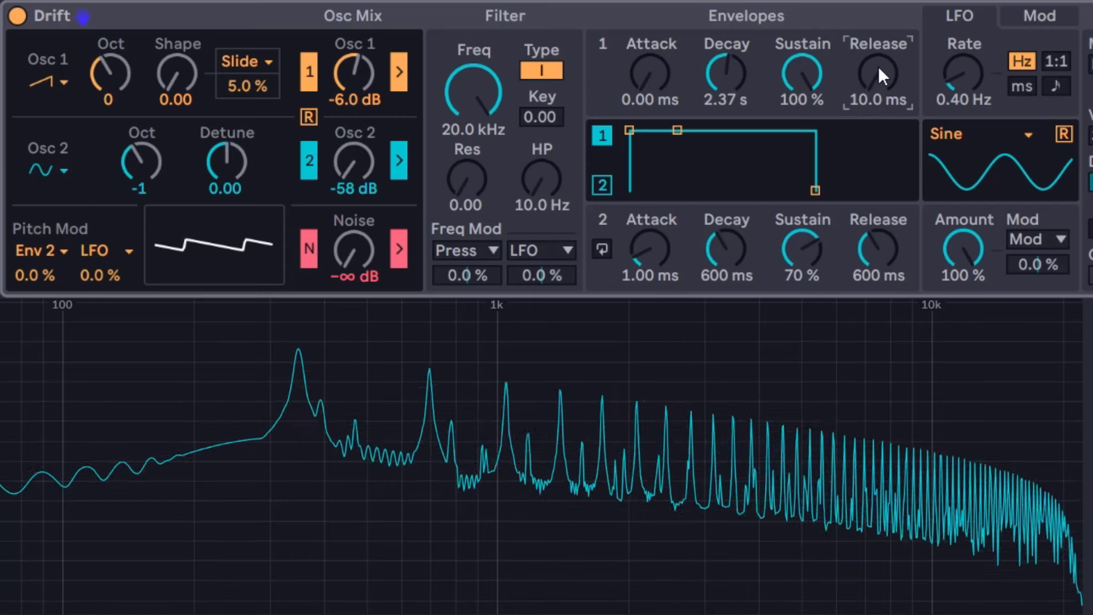
left_click_drag(878, 66, 878, 23)
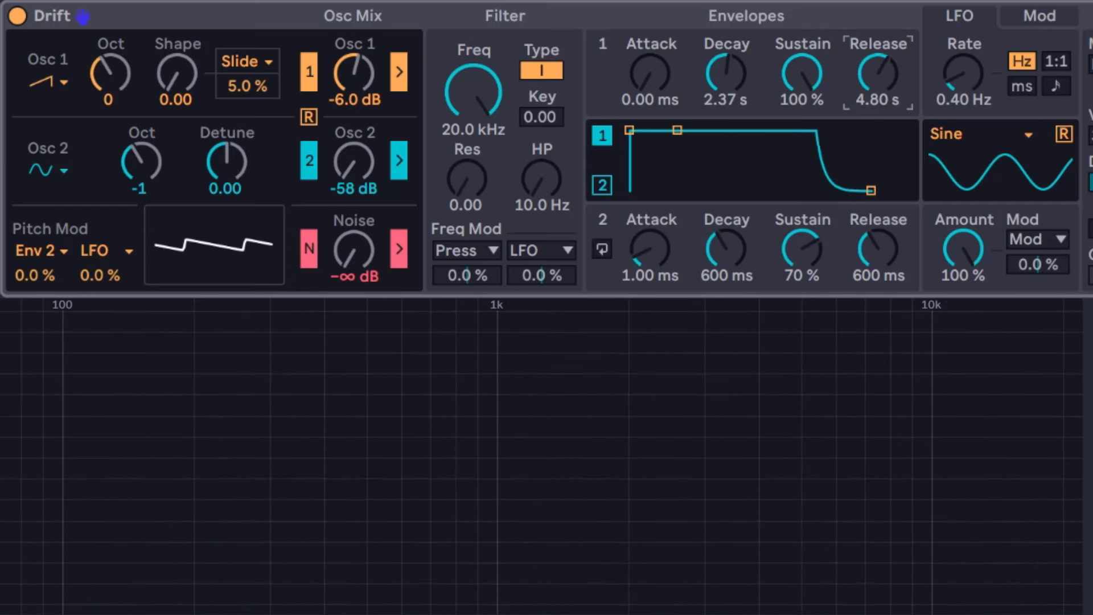
left_click_drag(887, 75, 887, 94)
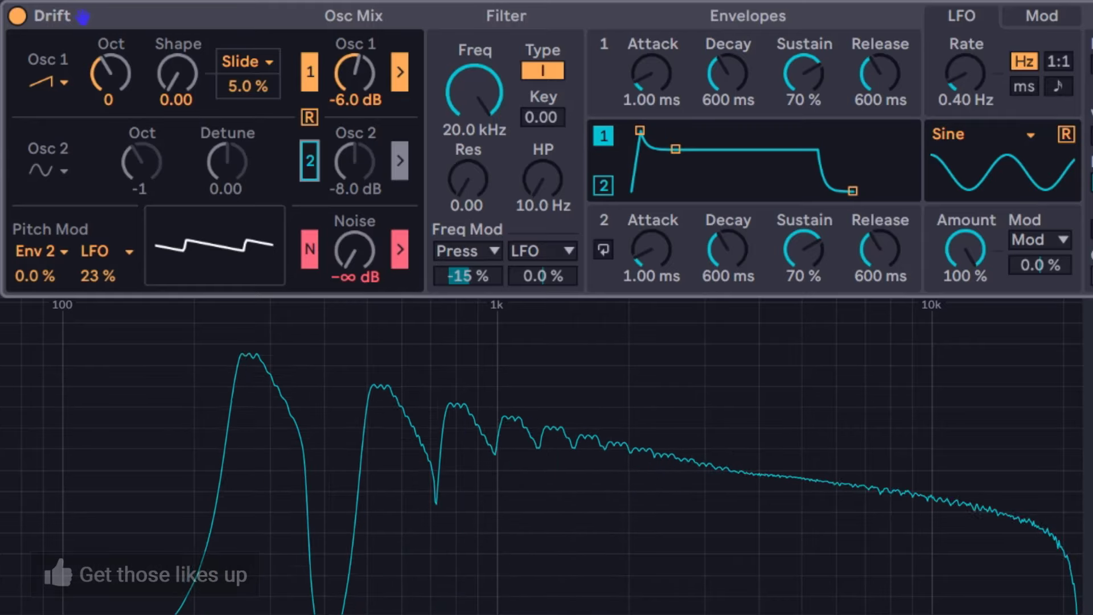
Step: Lower the filter frequency to 5.37 kHz and try LFO rates of 4.52 Hz and 1.70 kHz
left_click_drag(487, 98, 486, 142)
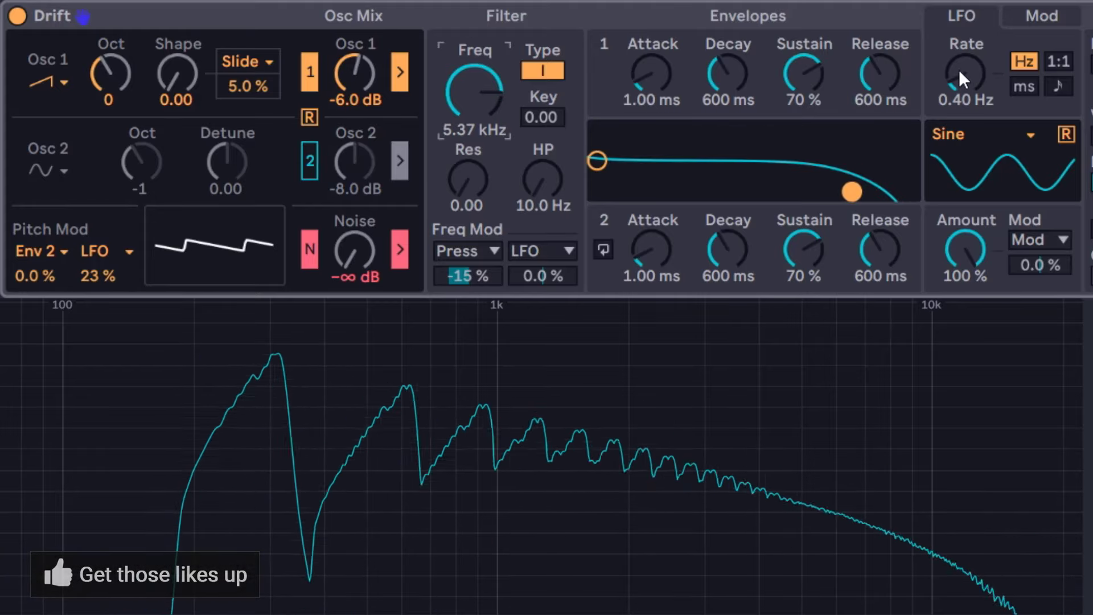
left_click_drag(960, 71, 960, 23)
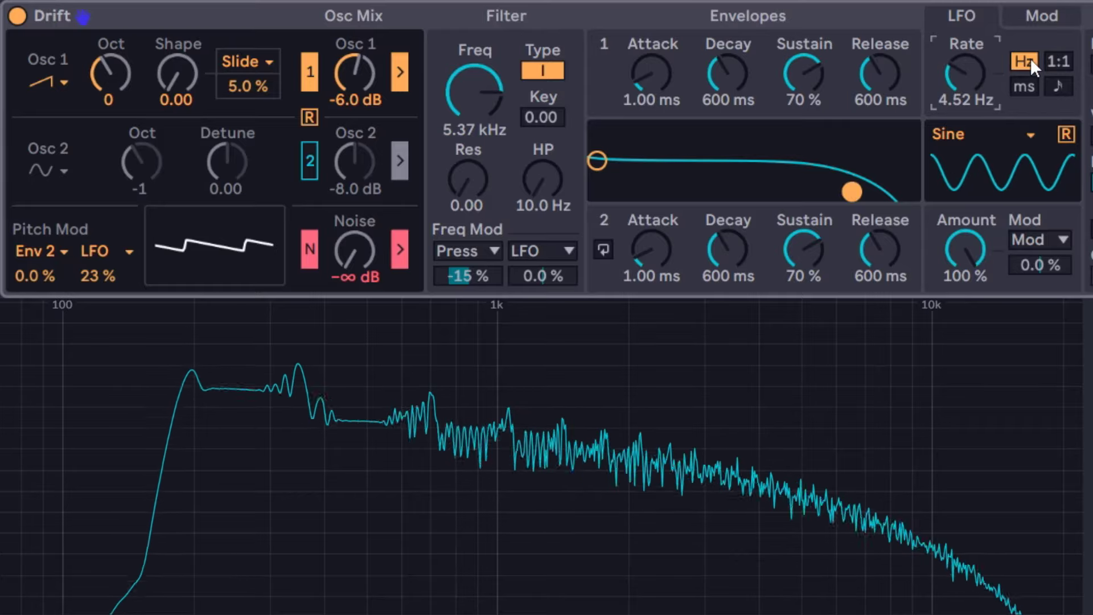
left_click_drag(969, 64, 969, 23)
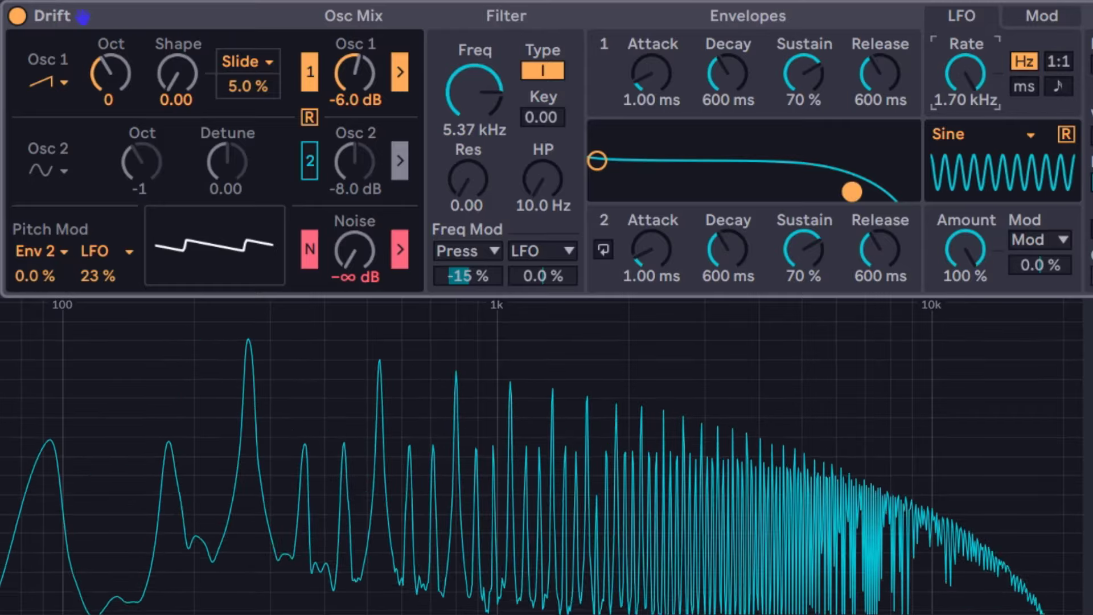
mouse_move(969, 64)
left_mouse_down()
mouse_move(969, 119)
mouse_move(985, 45)
mouse_move(970, 77)
left_mouse_up()
Step: Try the LFO's millisecond and ratio rate modes, including a ratio of 0.25, and settle on tempo sync at 1/8
left_click(1024, 86)
left_click(1062, 87)
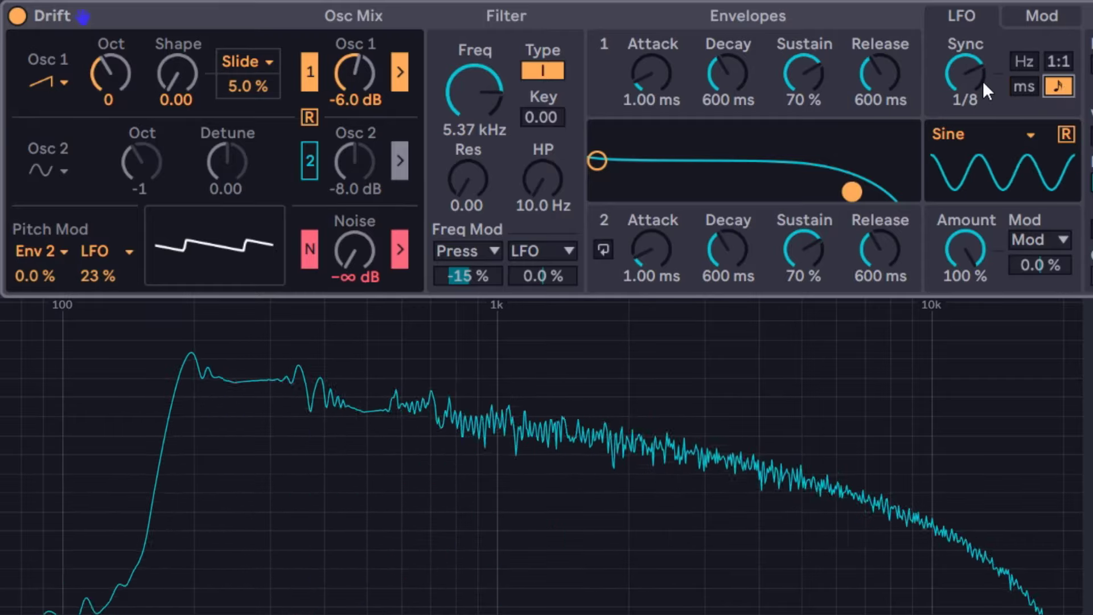
left_click(1059, 61)
mouse_move(965, 74)
left_mouse_down()
mouse_move(965, 36)
mouse_move(965, 71)
left_mouse_up()
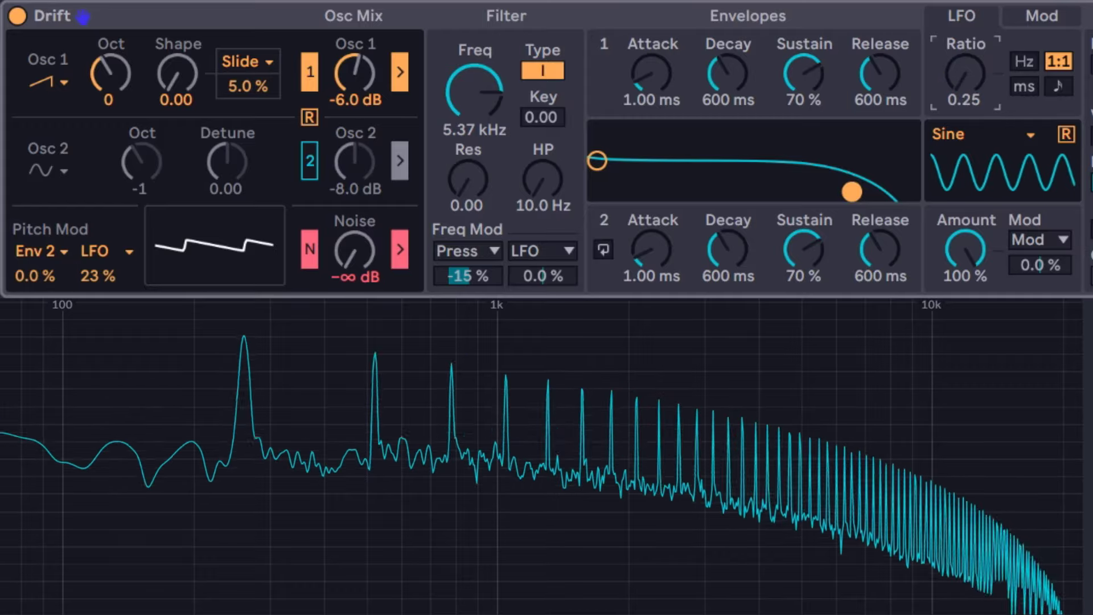
left_click(1054, 85)
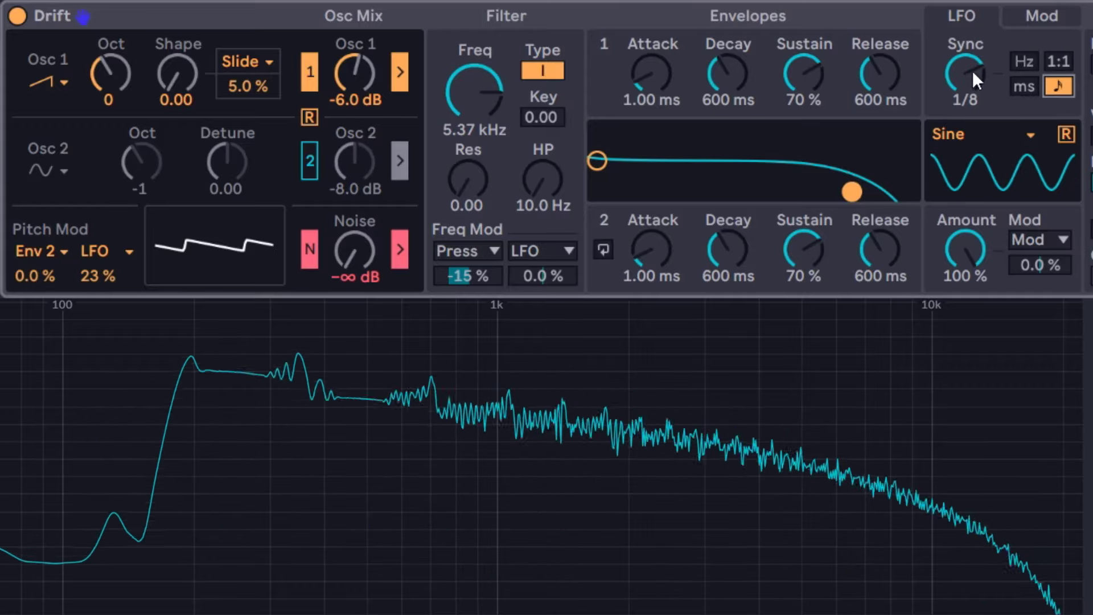
left_click_drag(973, 73, 973, 73)
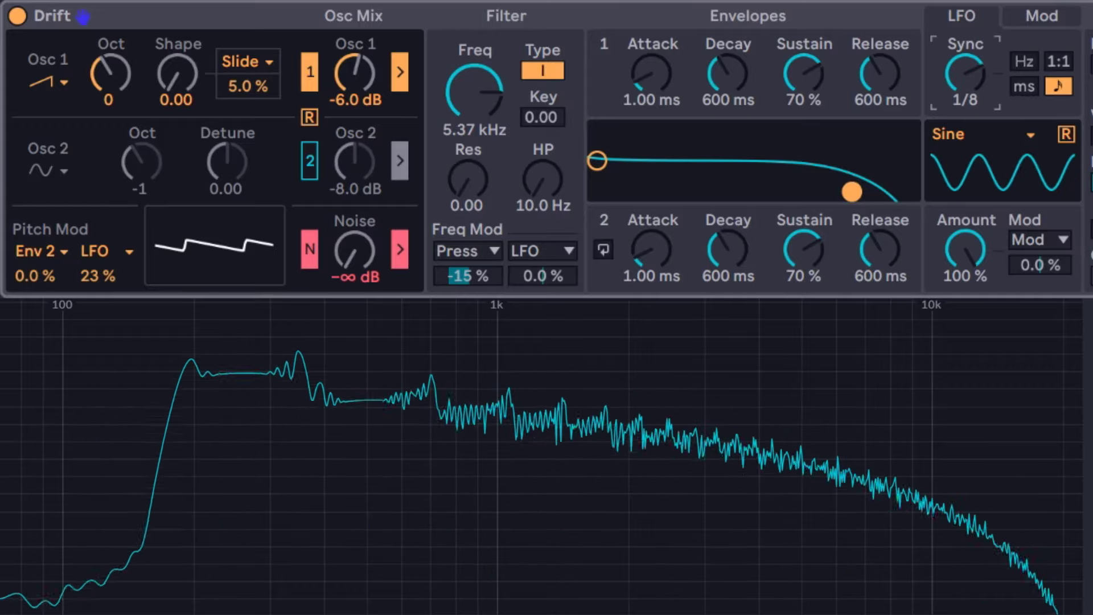
Step: Try the Triangle, Saw Down and Sample & Hold waveforms on the LFO
left_click(960, 134)
left_click(355, 585)
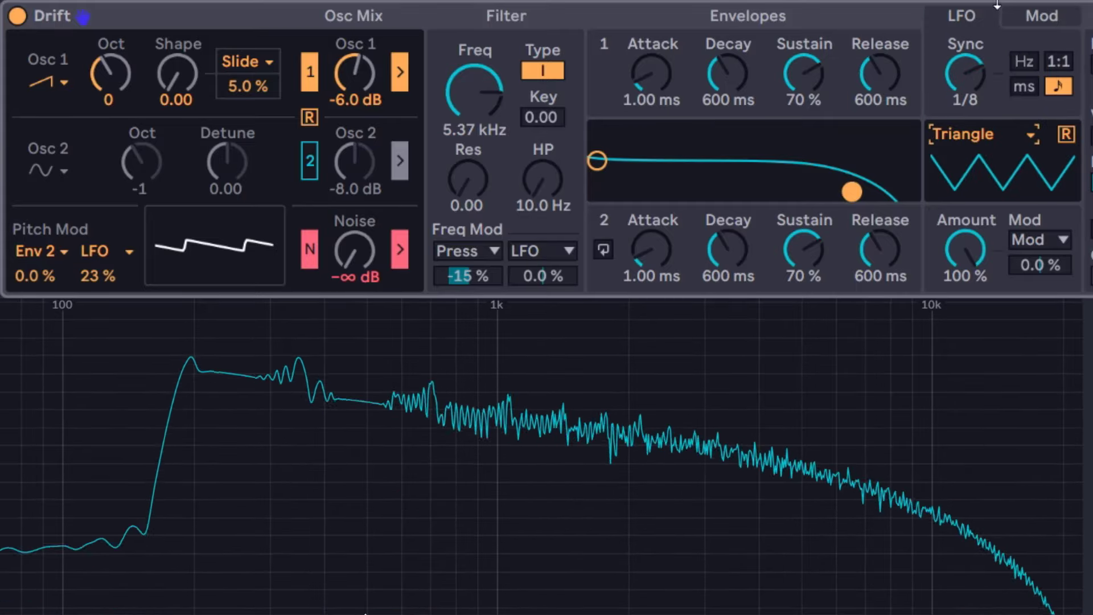
left_click(1002, 146)
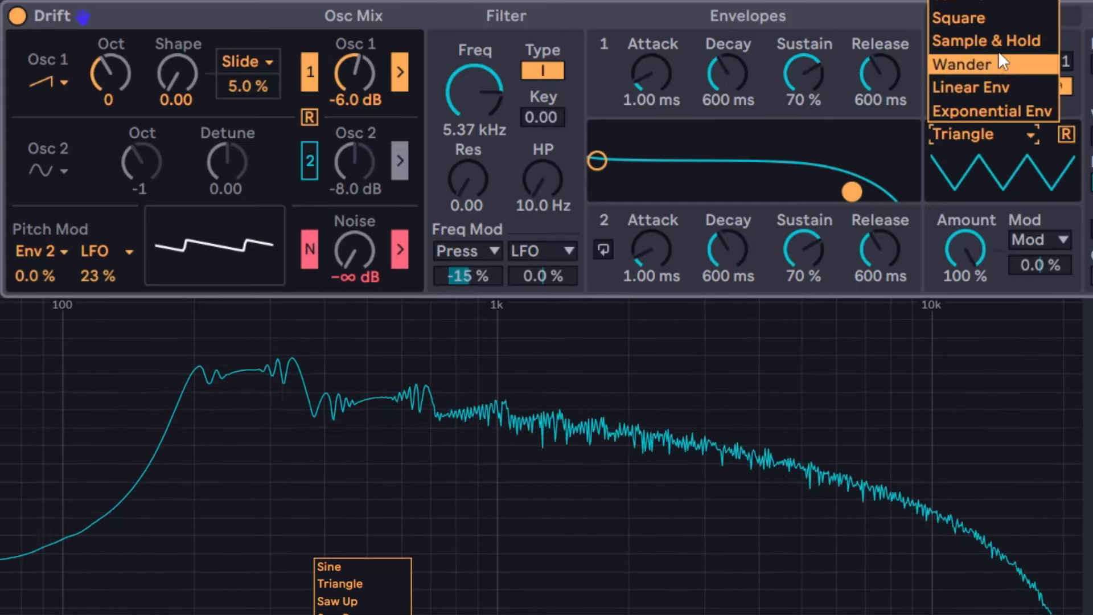
left_click(996, 5)
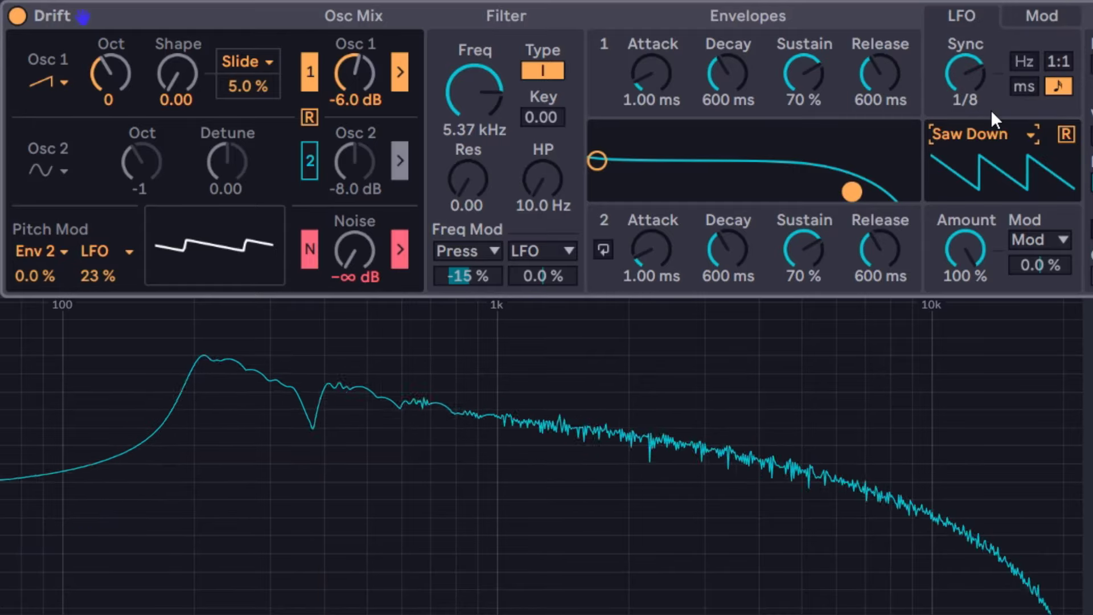
left_click(993, 128)
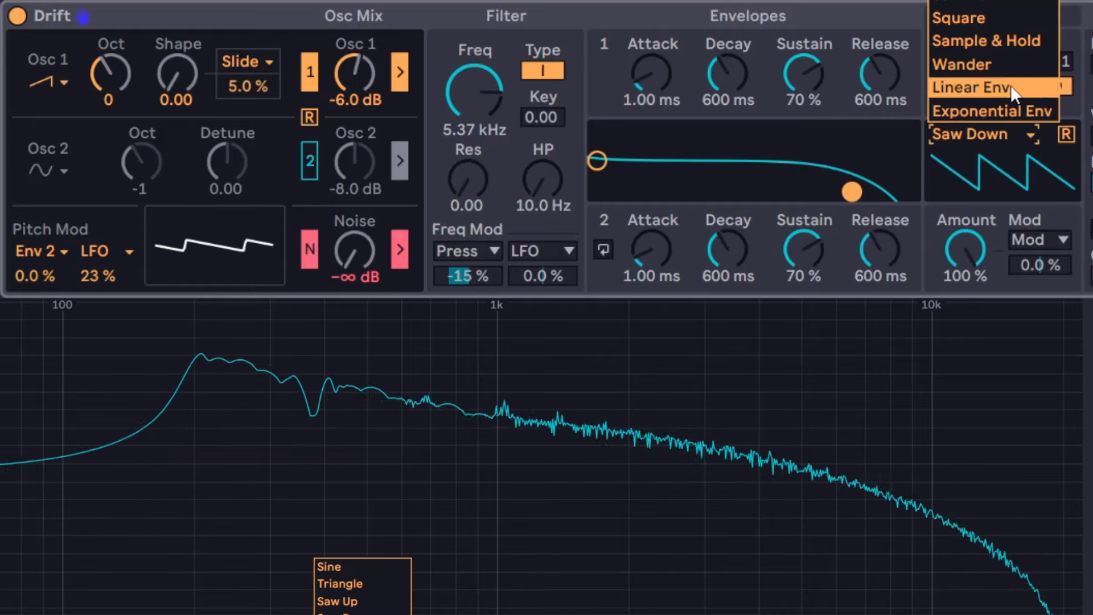
left_click(990, 40)
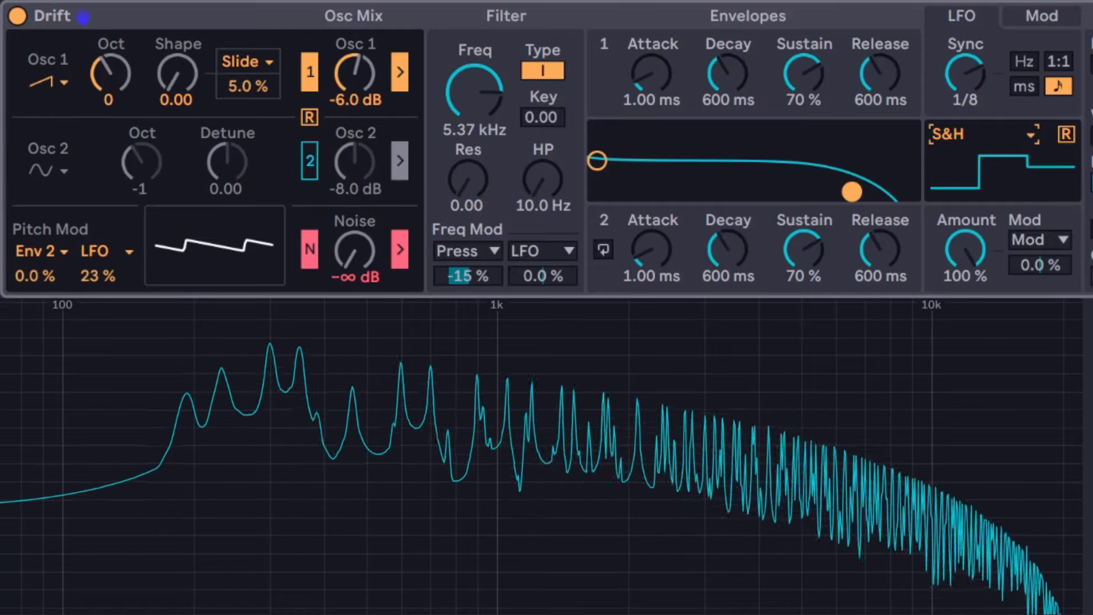
Step: Compare the LFO's Wander waveform with Sample & Hold, ending on Wander
left_click(1016, 132)
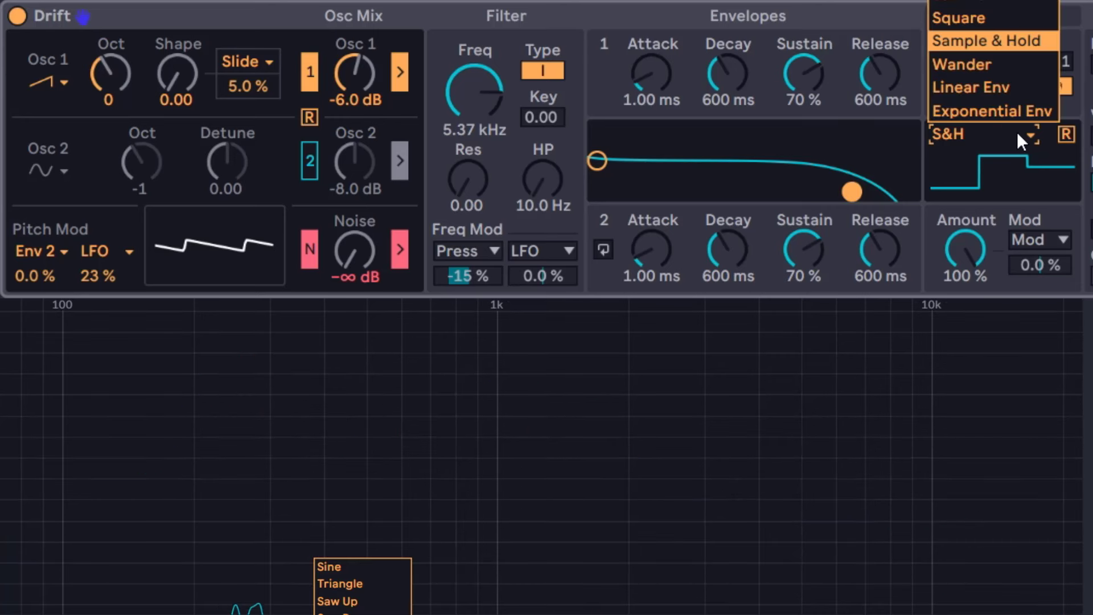
left_click(980, 63)
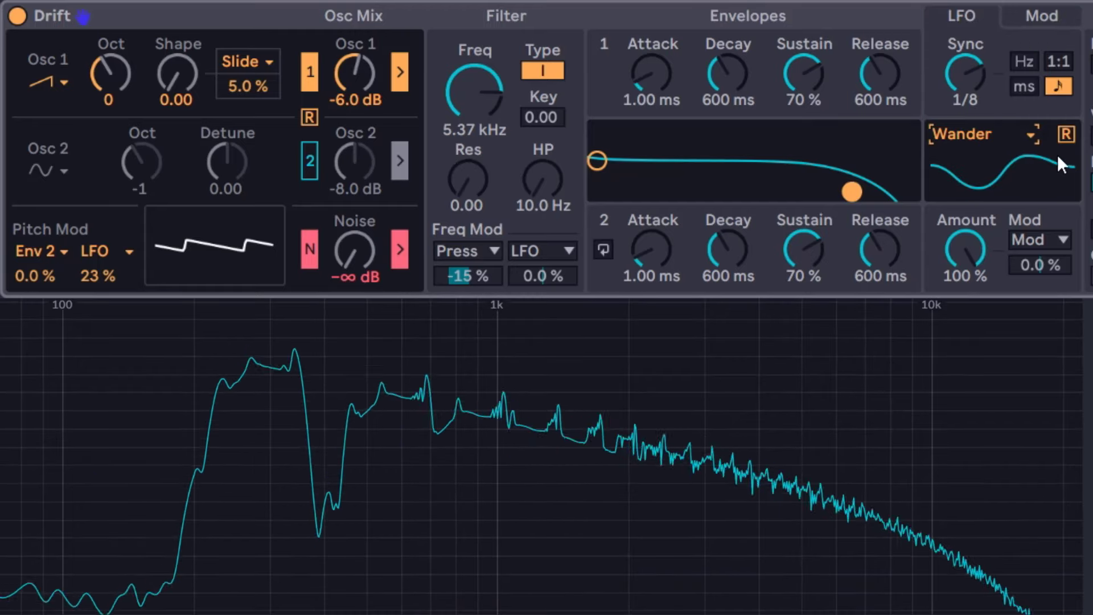
left_click(1015, 130)
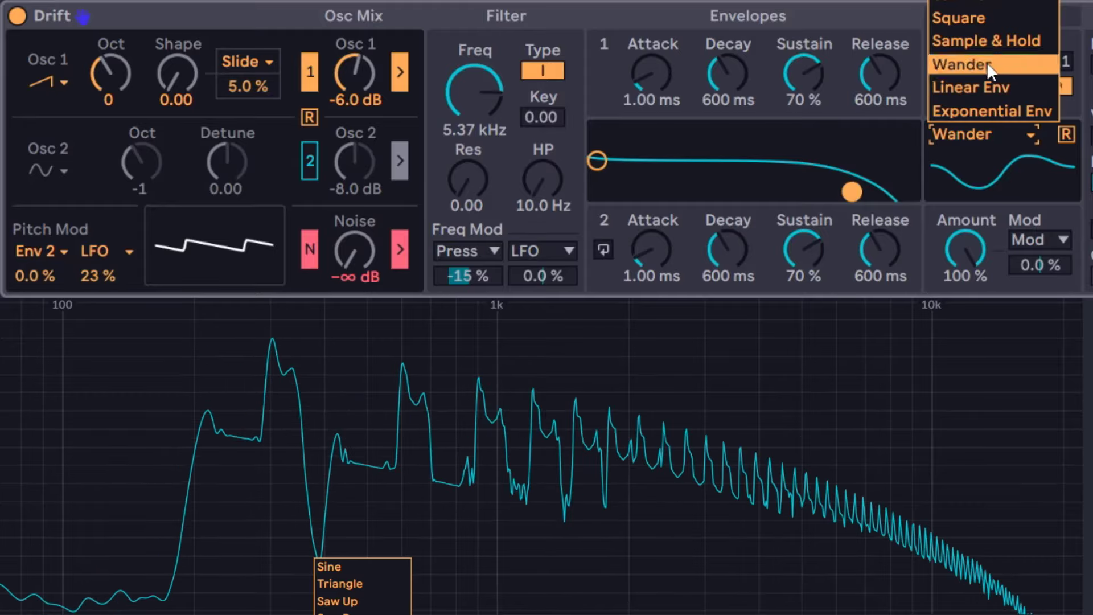
left_click(989, 39)
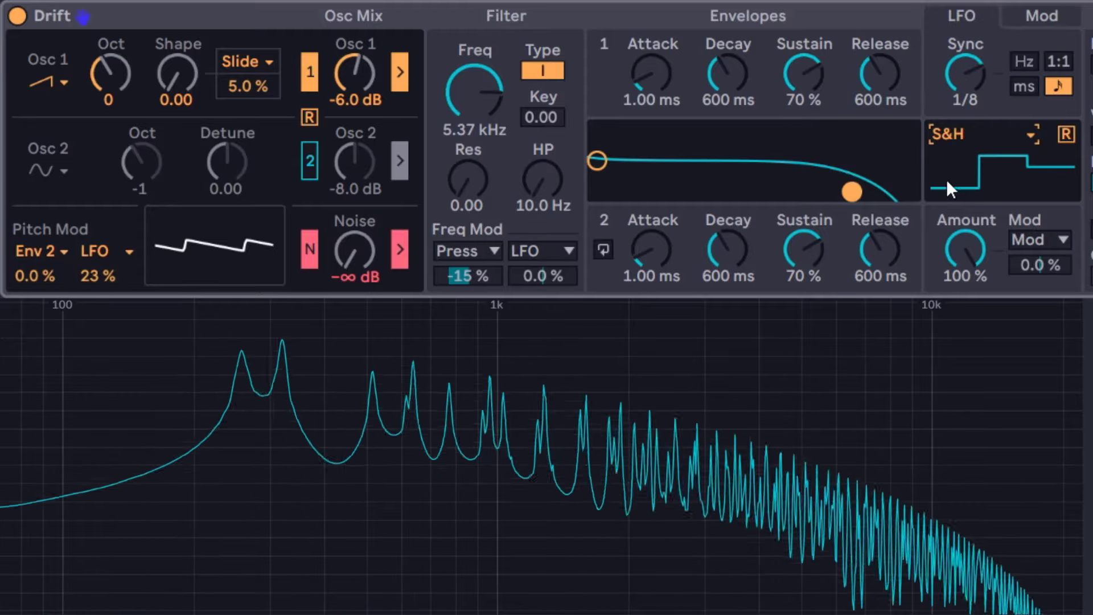
left_click(995, 134)
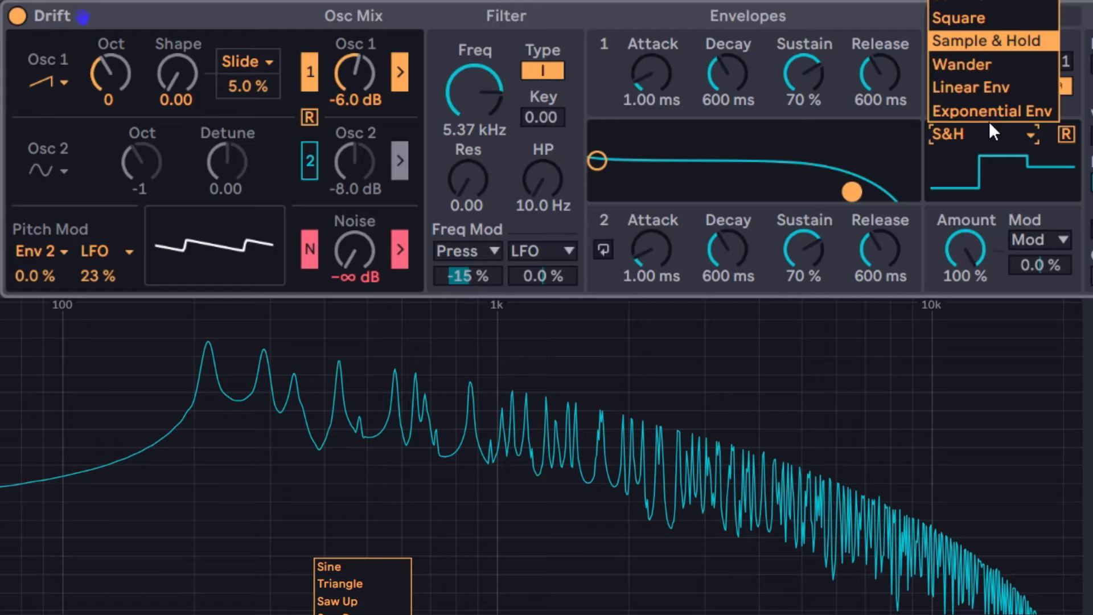
left_click(988, 63)
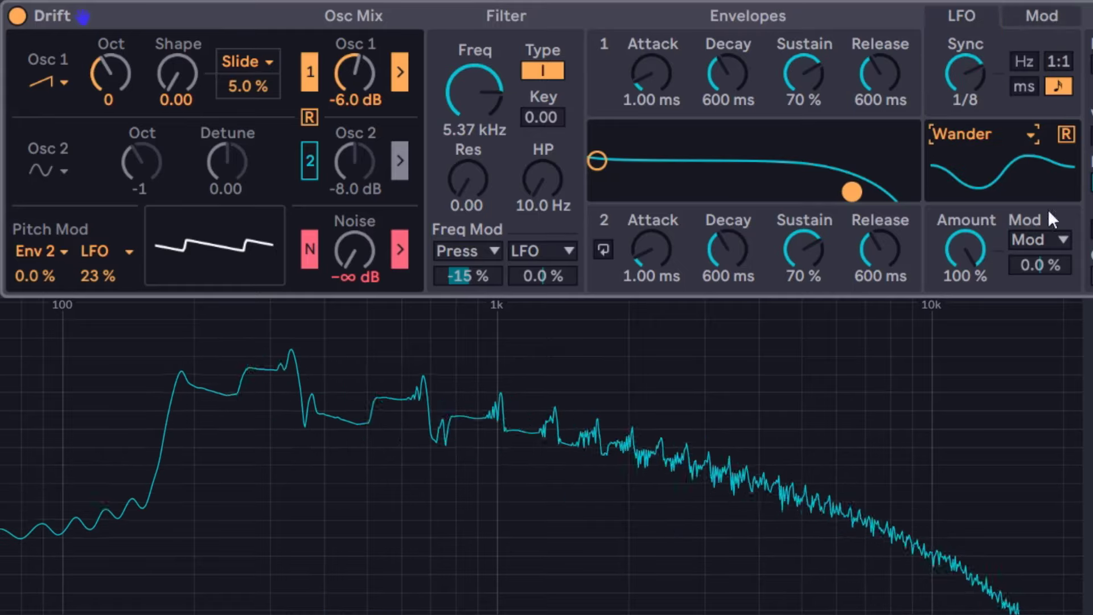
Step: Try the Linear Env and Exponential Env shapes on the LFO, and return its waveform to Sine
left_click(998, 128)
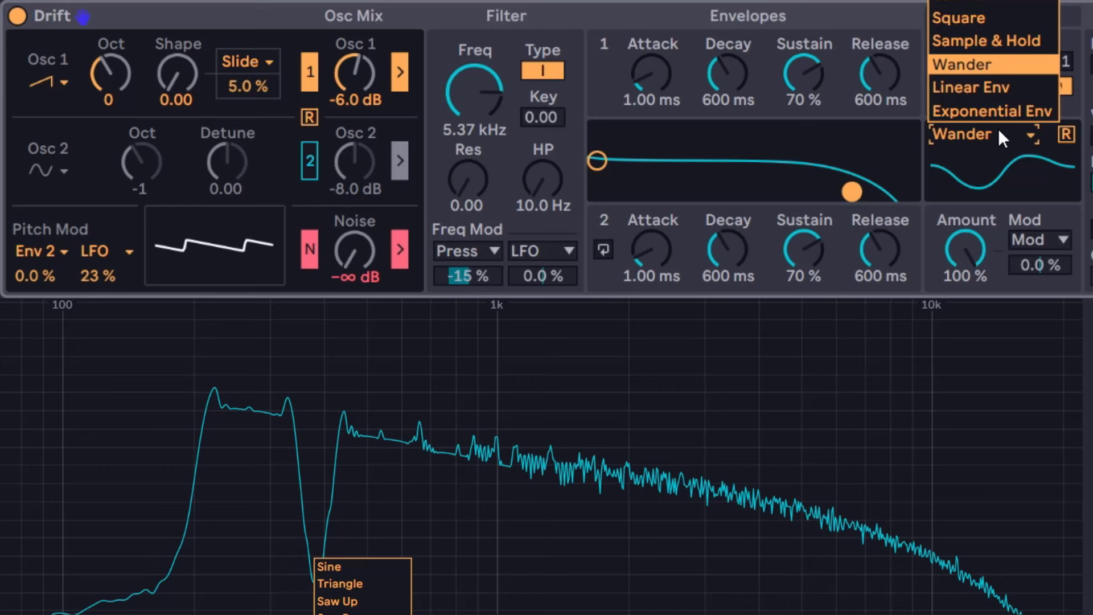
left_click(979, 87)
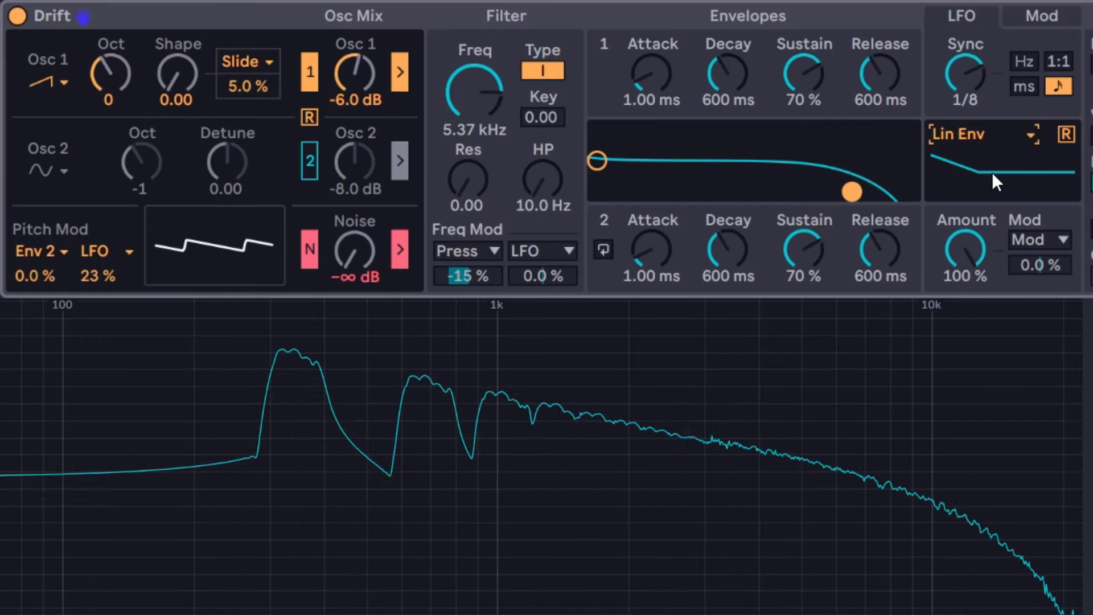
left_click(1001, 133)
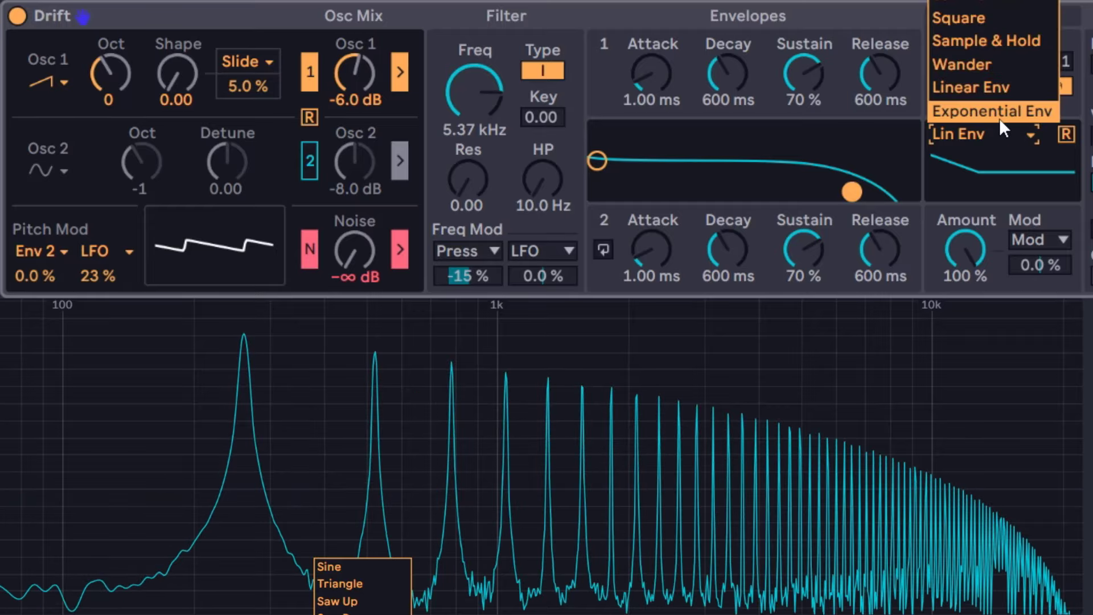
left_click(999, 114)
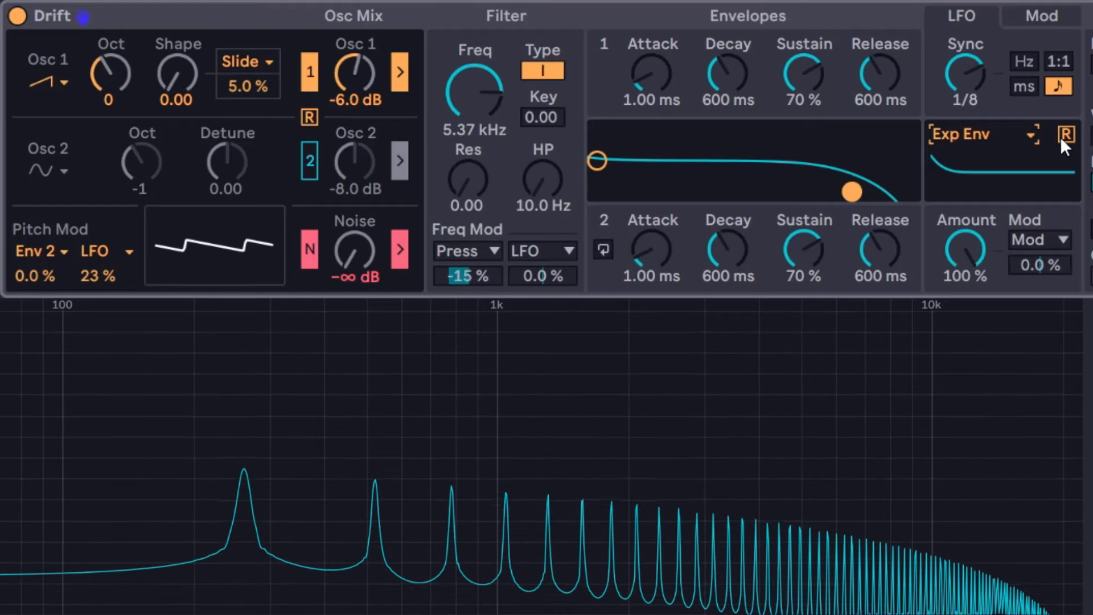
left_click(1000, 133)
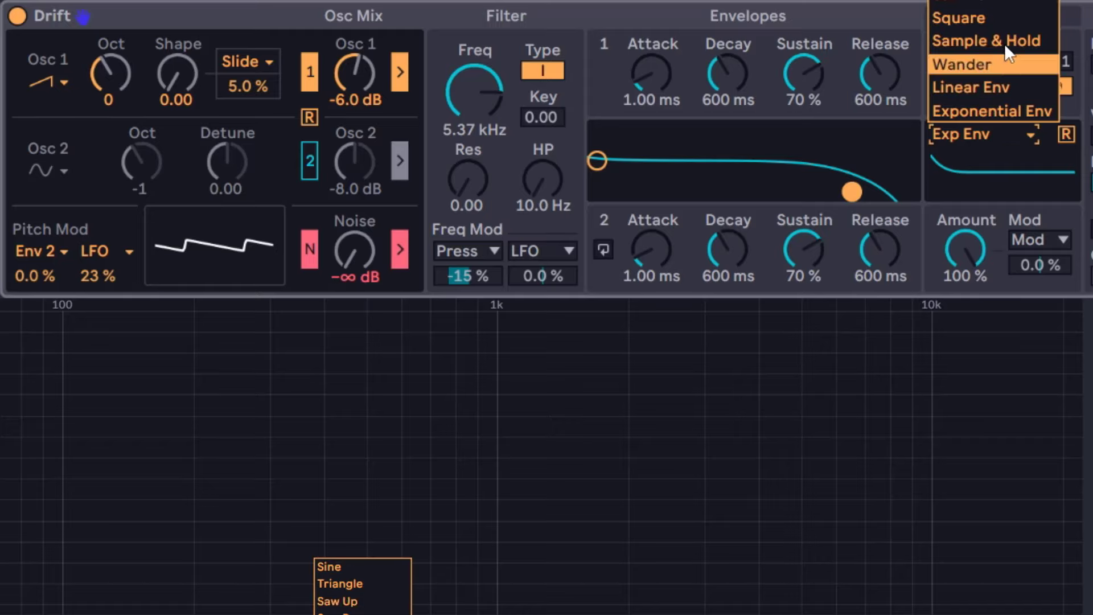
left_click(353, 569)
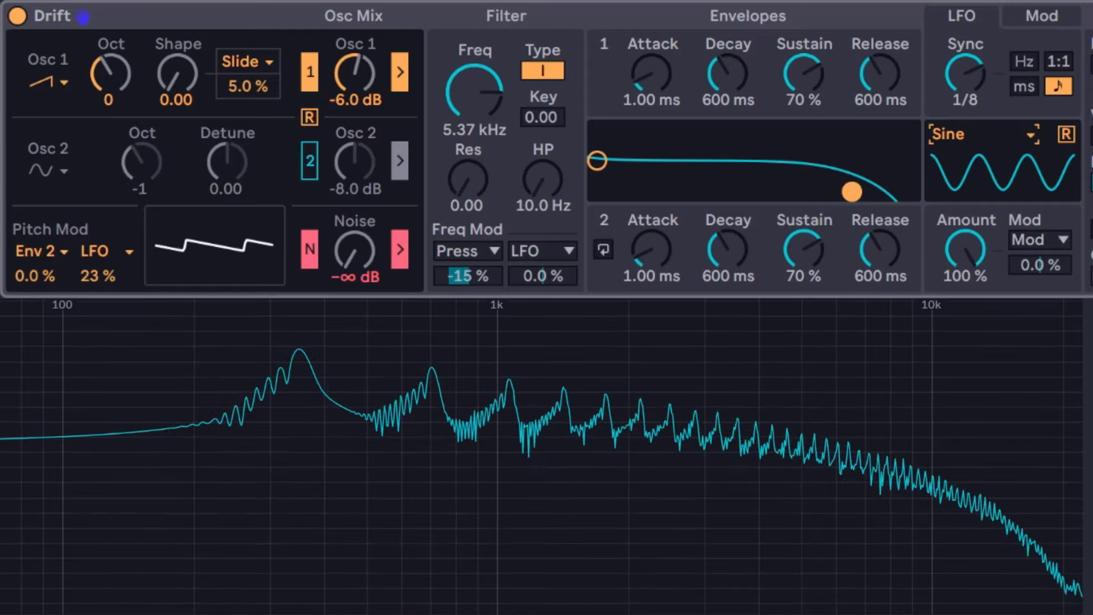
Step: Set the LFO pitch modulation amount to 100 %
left_click_drag(90, 267, 99, 281)
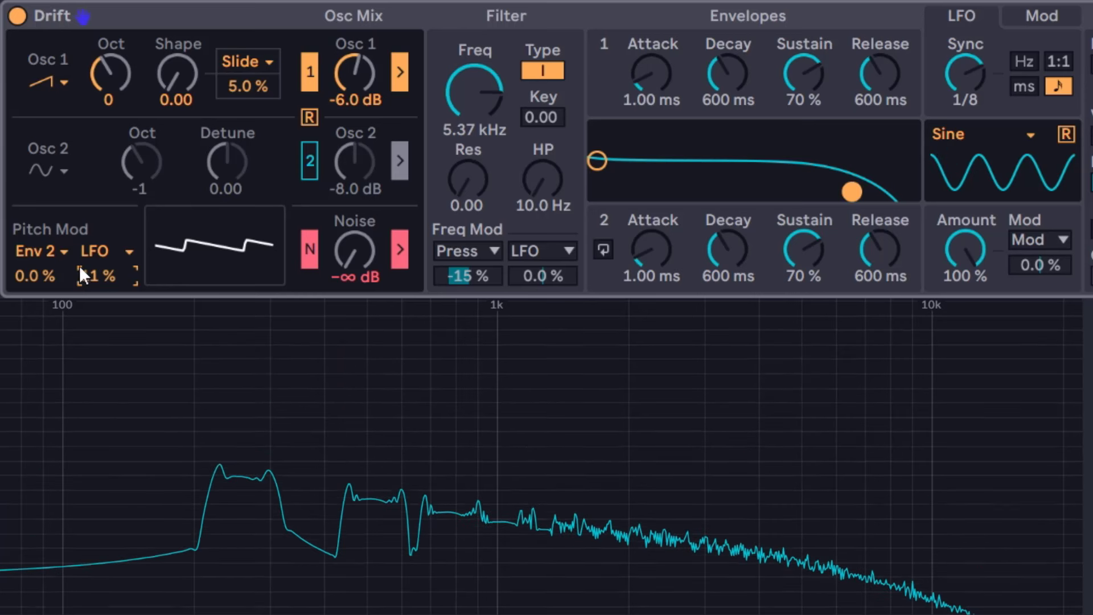
left_click_drag(85, 275, 86, 205)
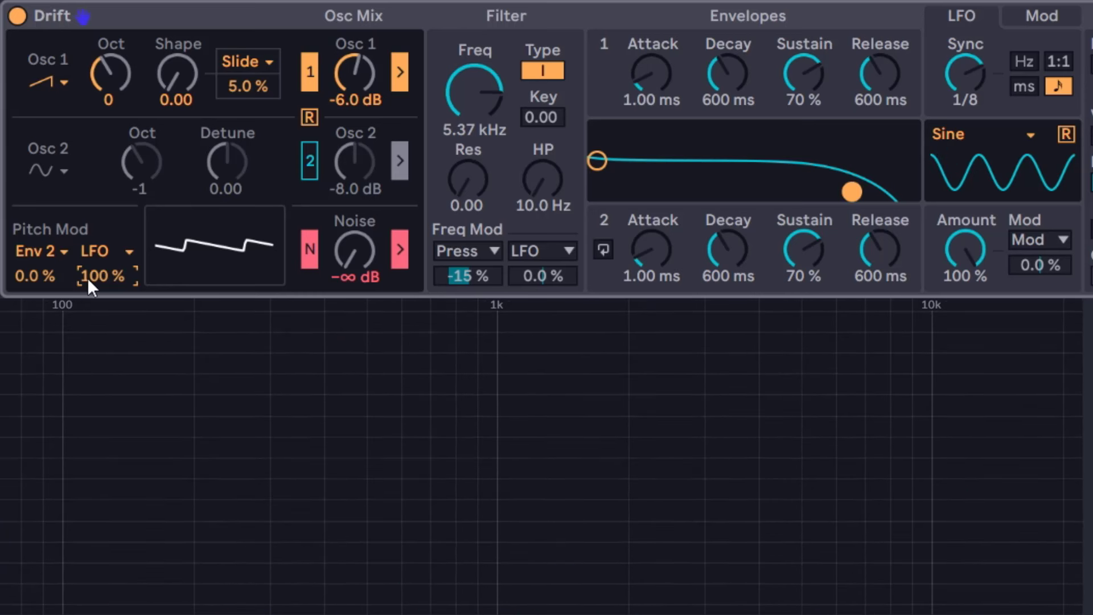
Step: Set the LFO sync rate to 1/3 and shorten envelope 1's release to 10.0 ms
left_click_drag(965, 74, 965, 63)
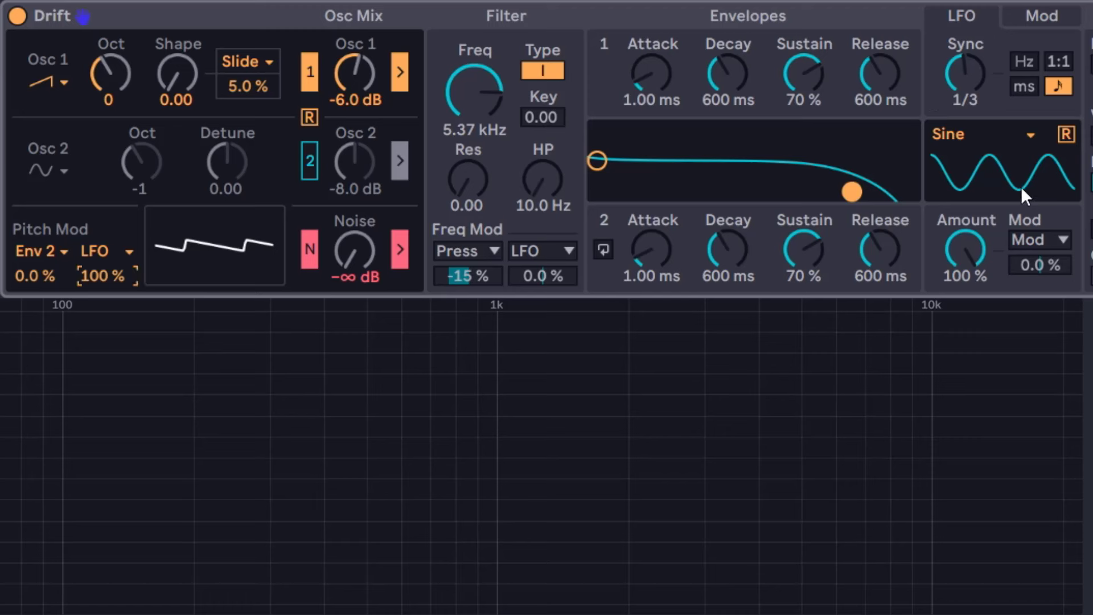
left_click_drag(891, 73, 891, 131)
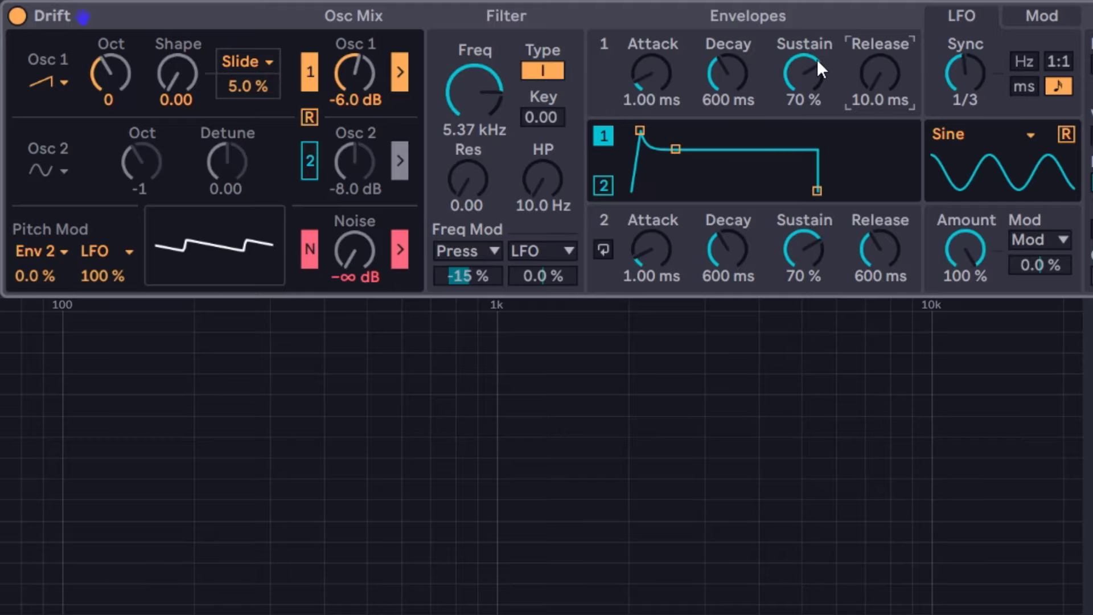
Step: Compare LFO Retrigger on and off while trying envelope 1's sustain at 0.0 %, ending at 100 % sustain with Retrigger off
left_click_drag(817, 59, 818, 99)
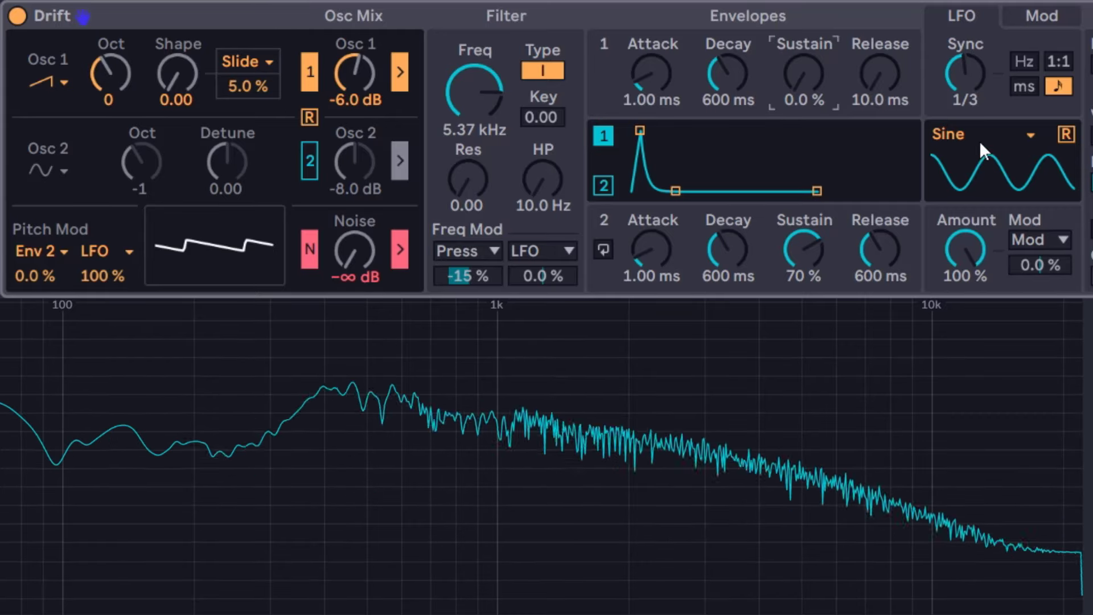
left_click(1064, 135)
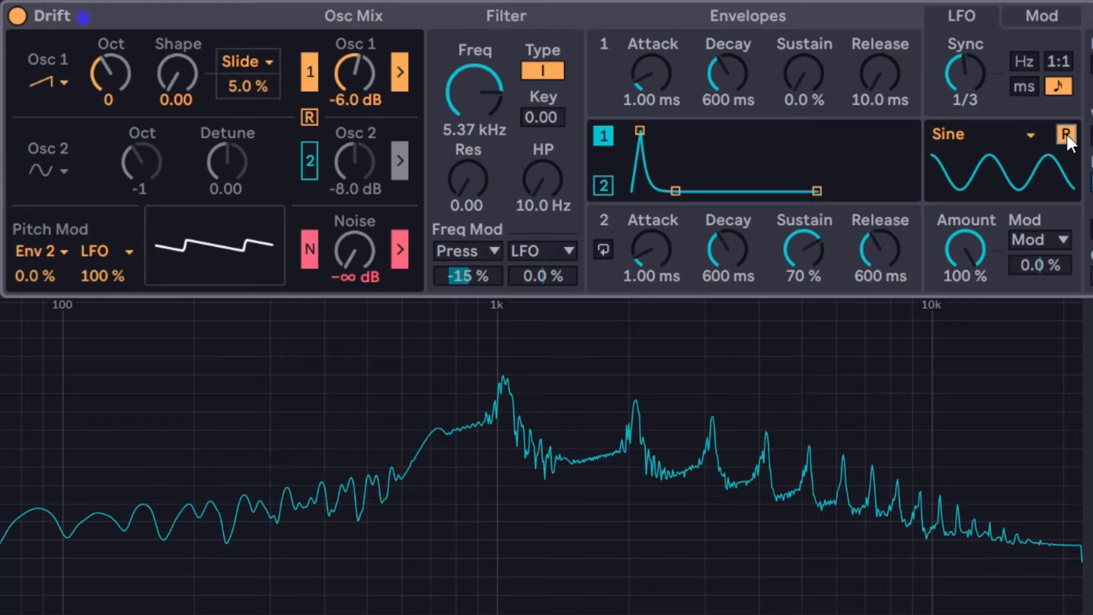
left_click_drag(804, 74, 804, 34)
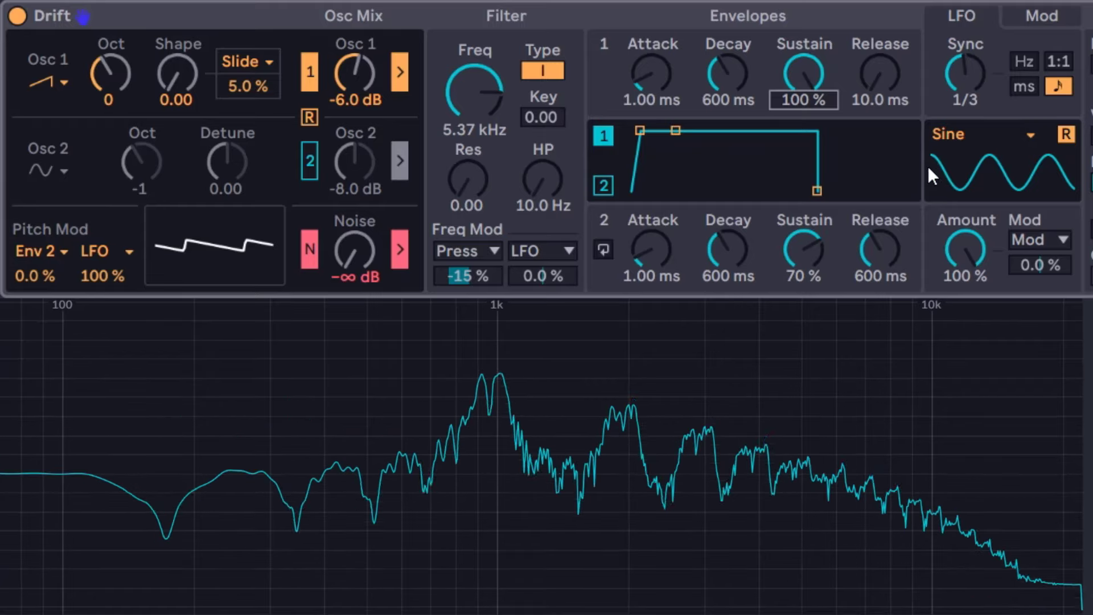
left_click(1063, 133)
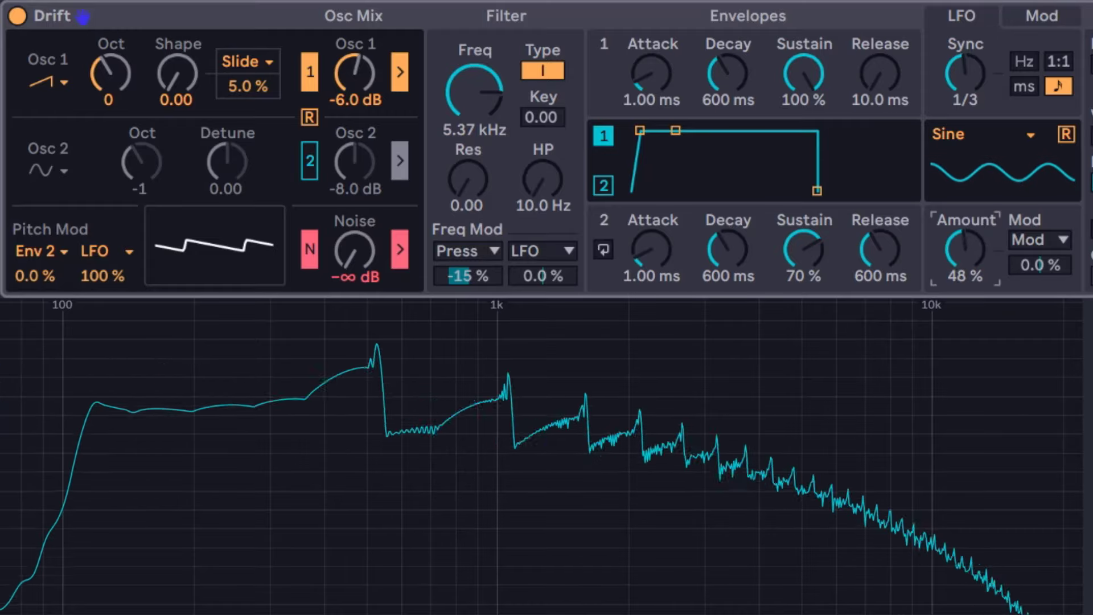
Step: Try LFO amounts of 30 %, 19 % and 68 %
mouse_move(965, 251)
left_mouse_down()
mouse_move(965, 270)
mouse_move(965, 240)
left_mouse_up()
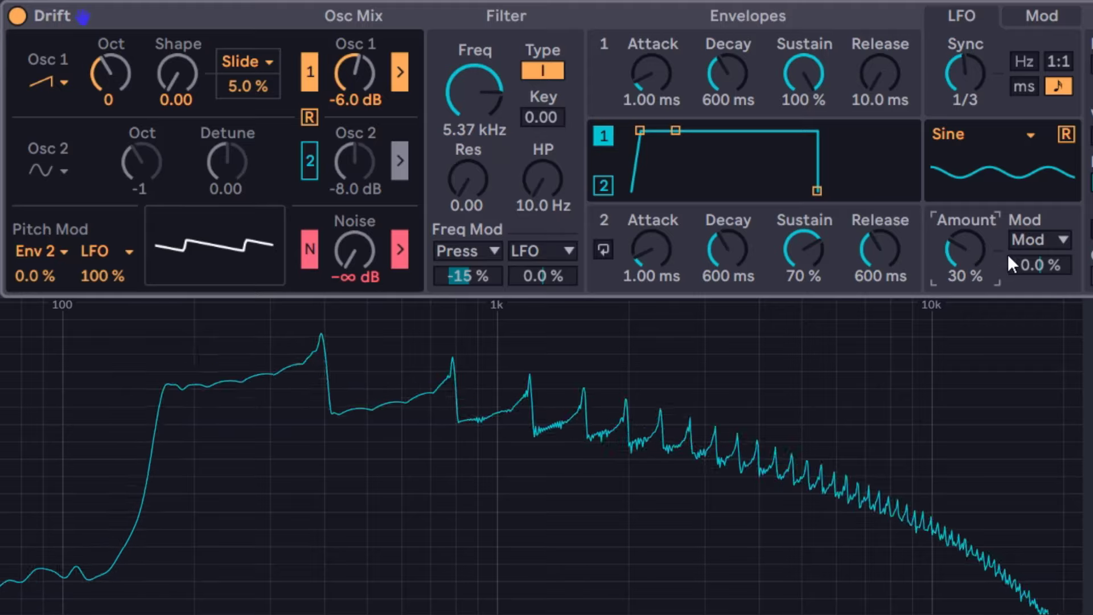
left_click_drag(979, 250, 980, 234)
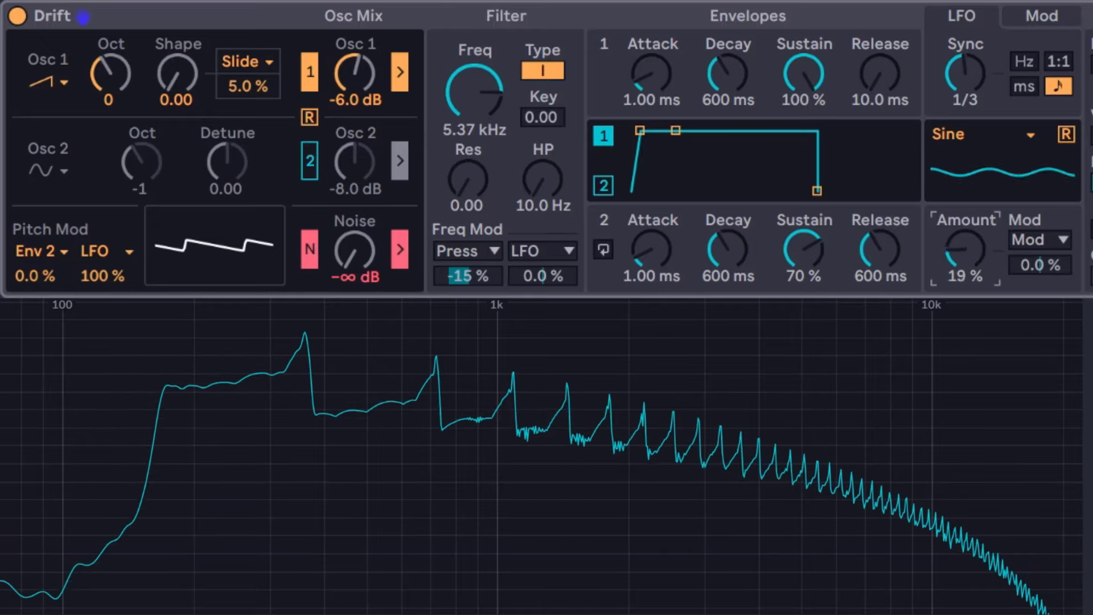
left_click_drag(964, 250, 965, 224)
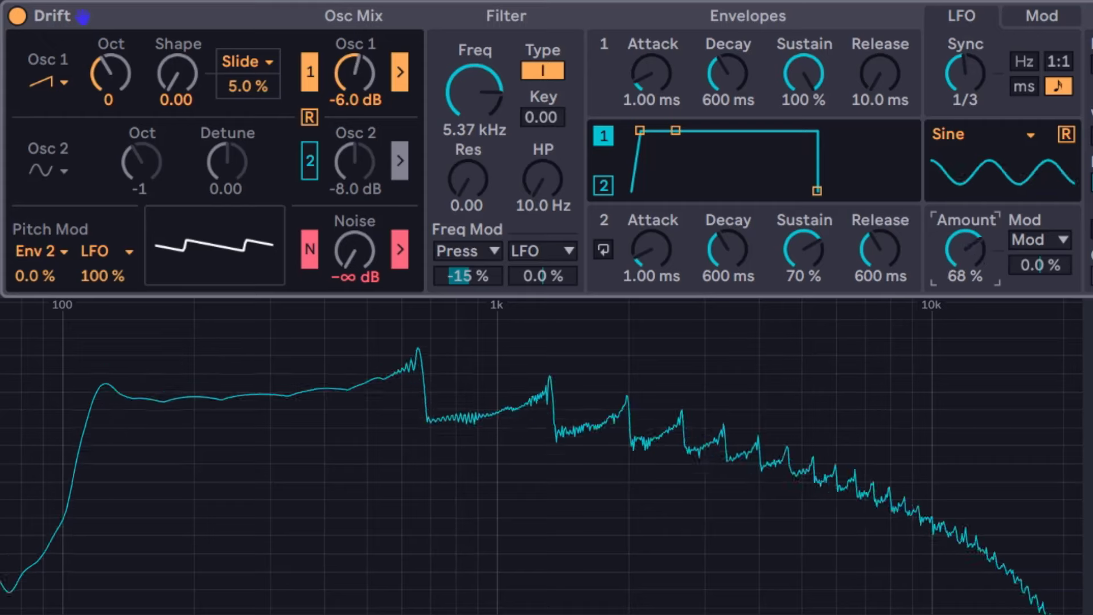
left_click_drag(965, 249, 965, 253)
Step: Set the LFO amount to 14 % and modulate it with Pressure at 100 %
left_click(1039, 239)
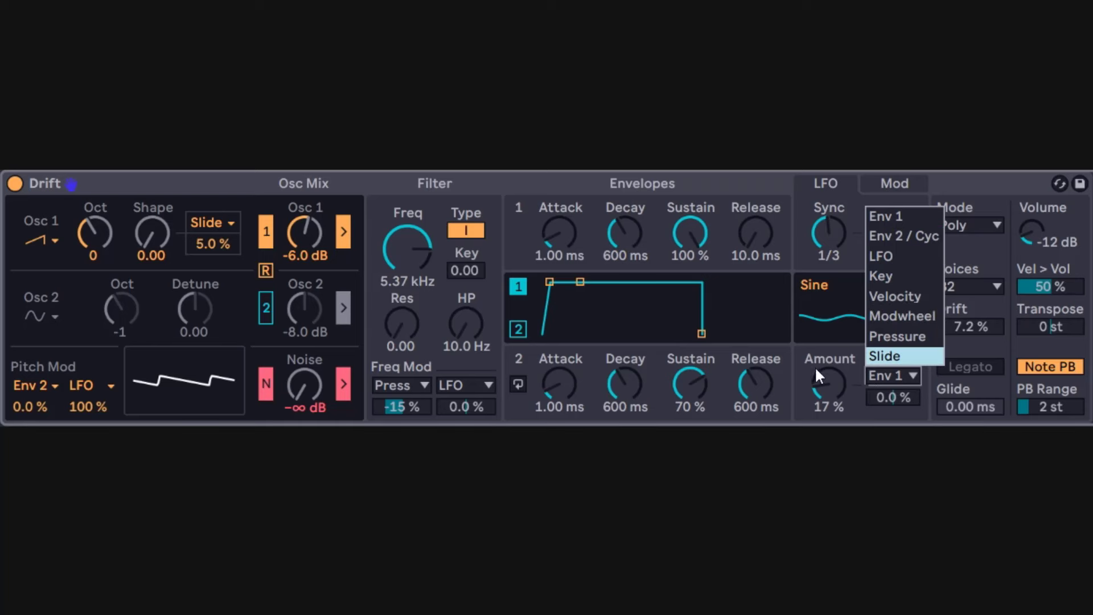
left_click(837, 370)
left_click_drag(856, 370, 856, 367)
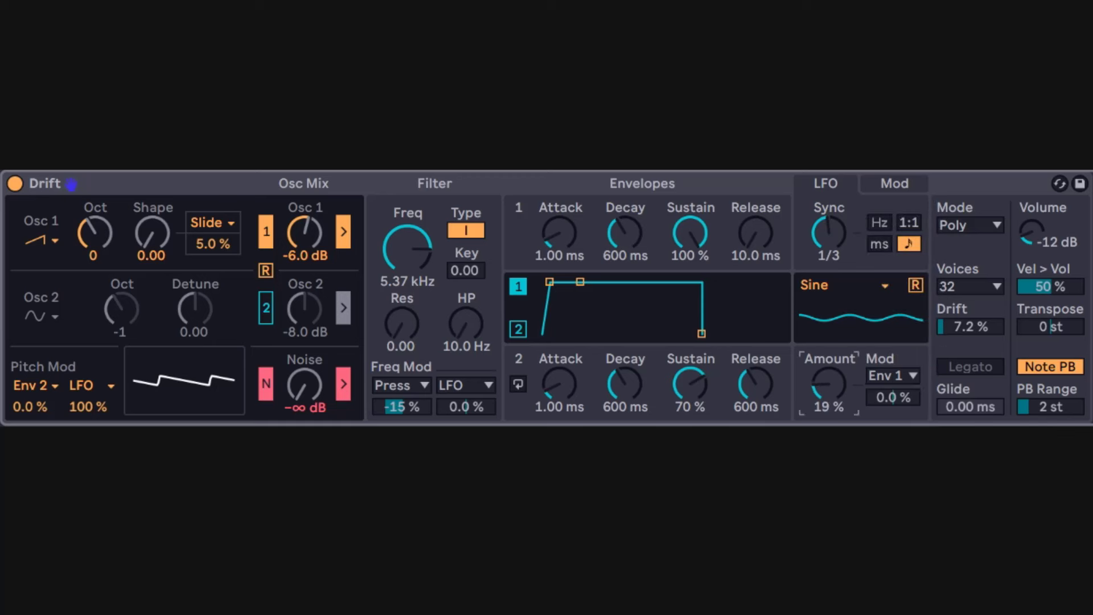
left_click(891, 376)
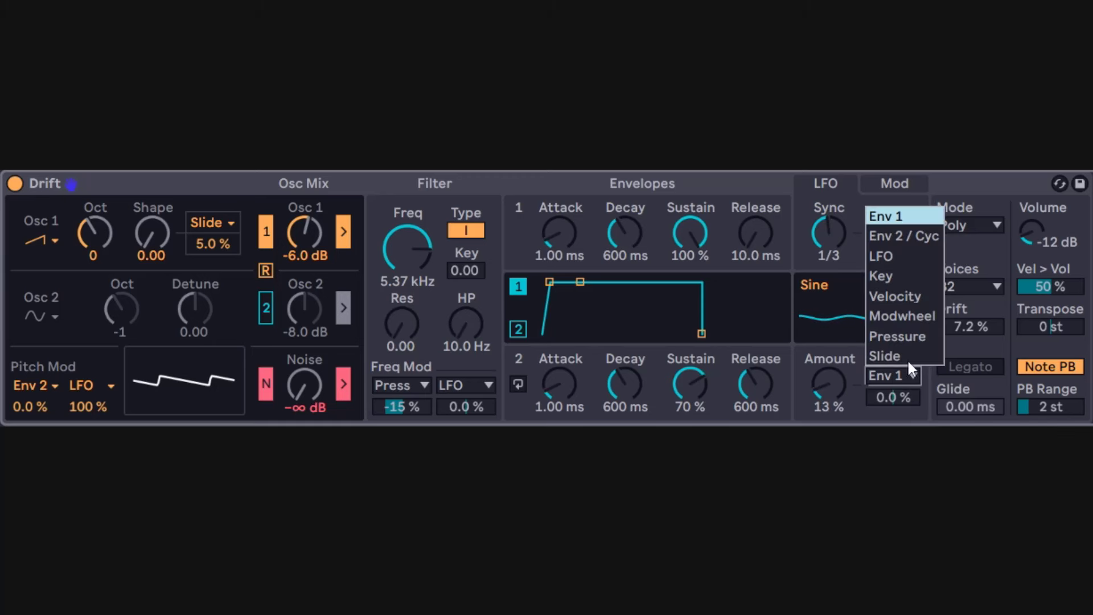
left_click(916, 339)
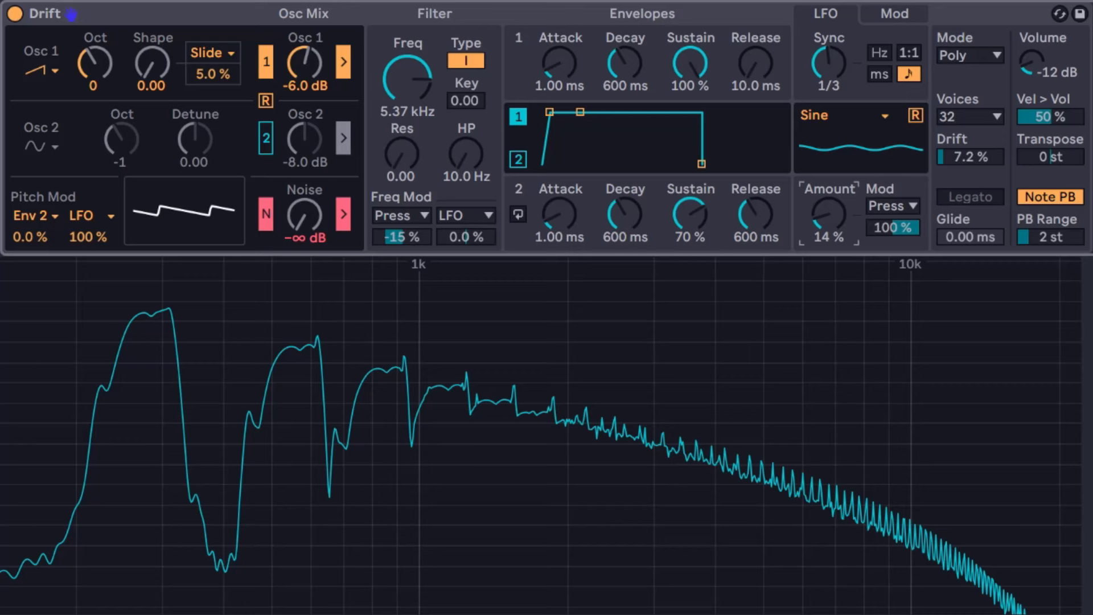
left_click(910, 203)
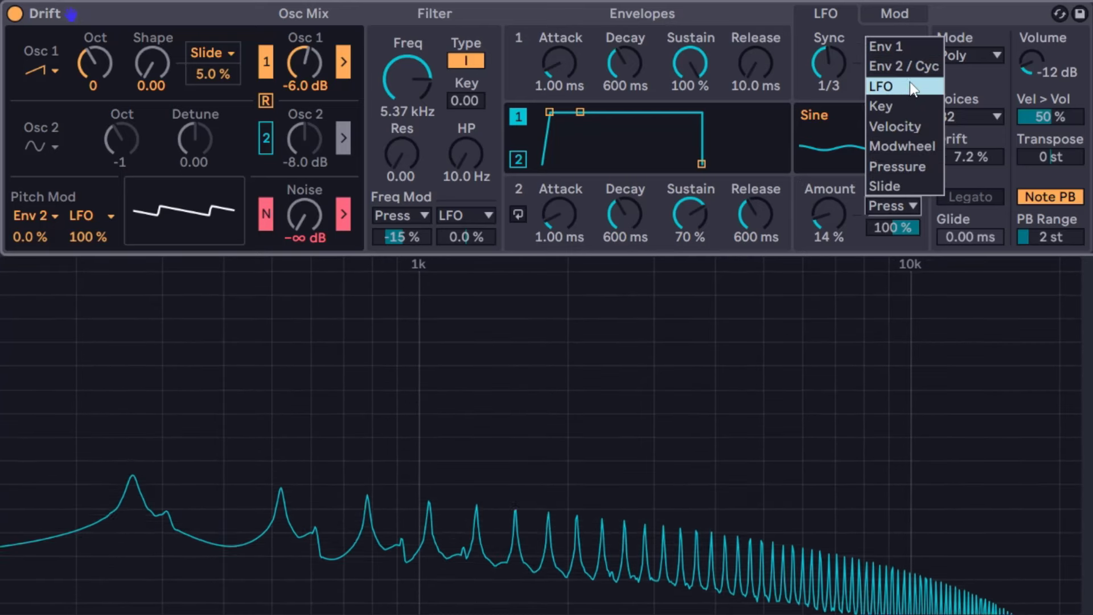
left_click(830, 210)
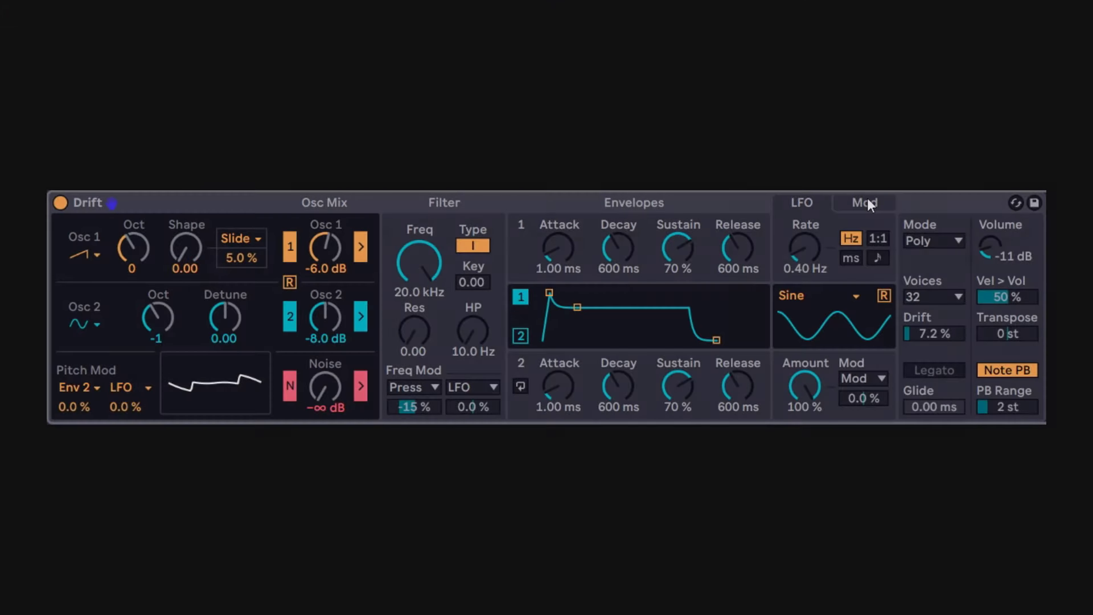
Step: Route the first modulation matrix slot to Noise Gain and set the noise level to -8.3 dB
left_click(868, 201)
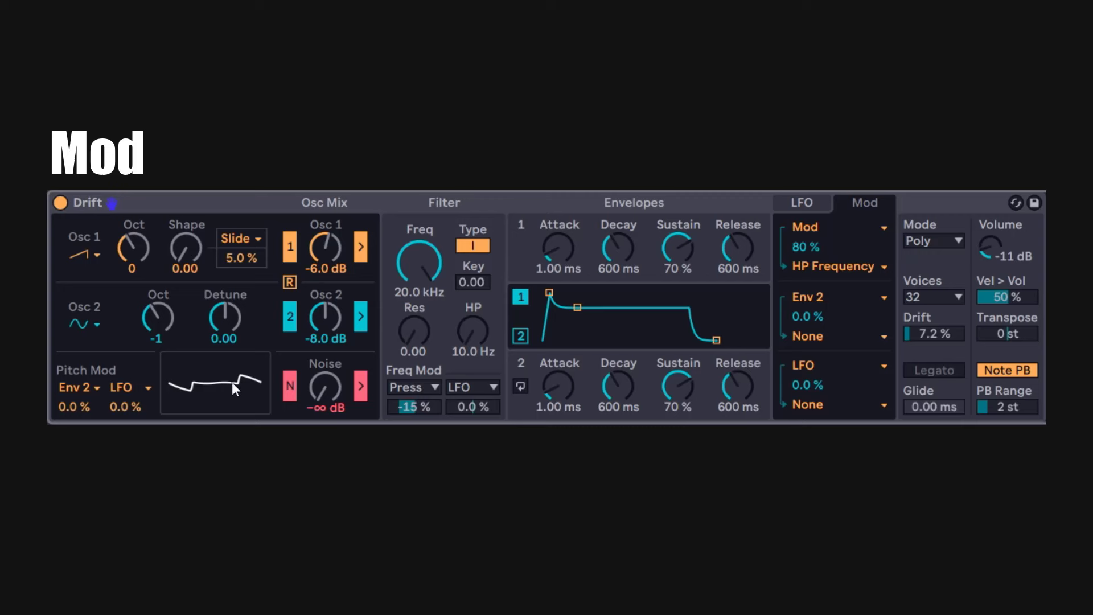
left_click(87, 388)
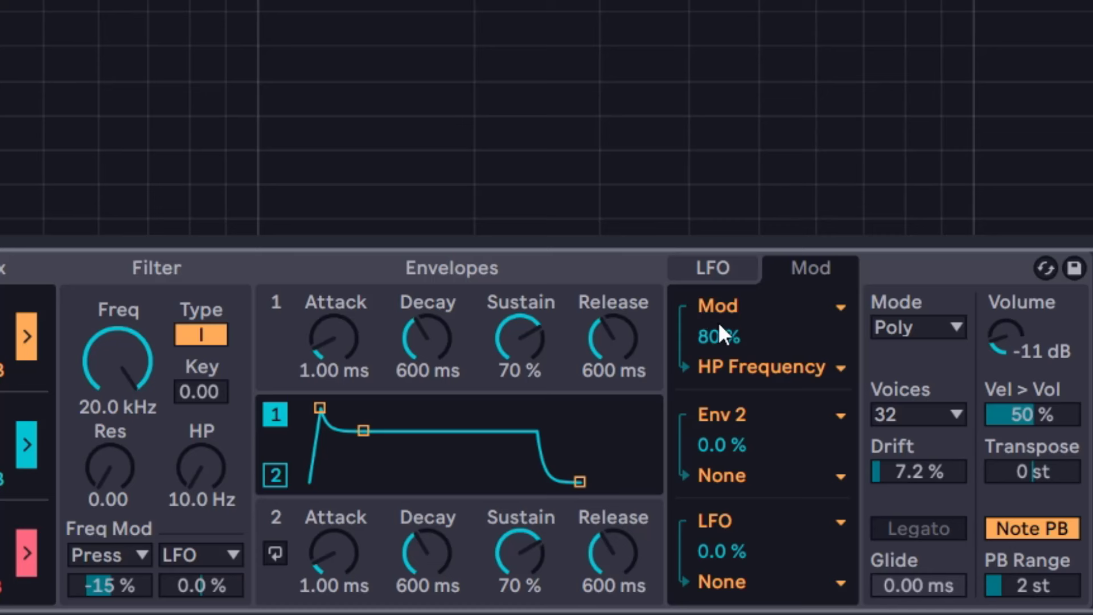
left_click(713, 303)
left_click(717, 304)
left_click(762, 364)
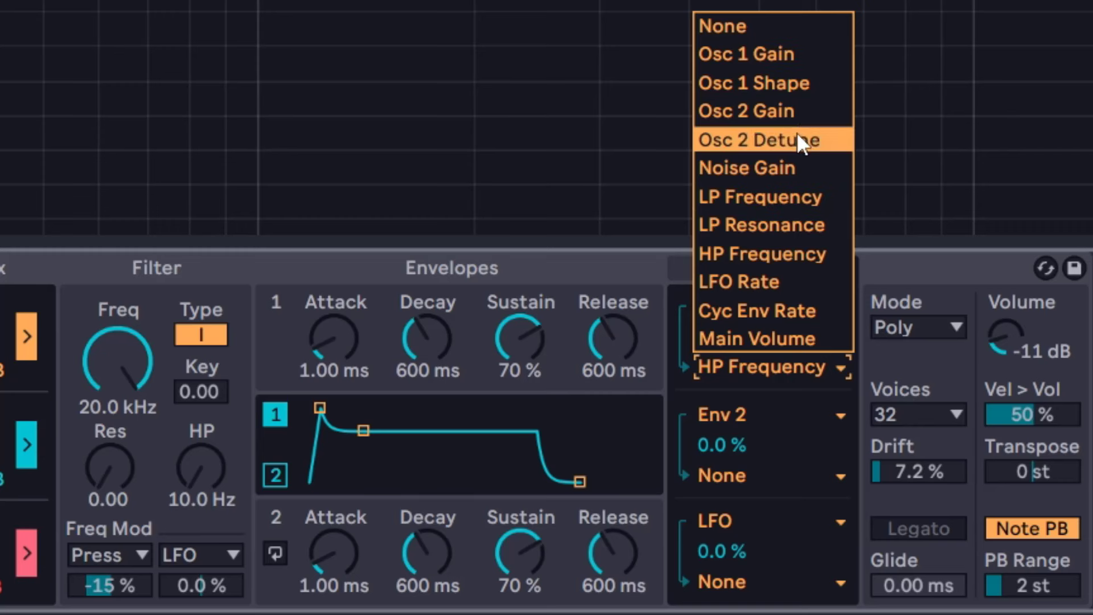
left_click(773, 170)
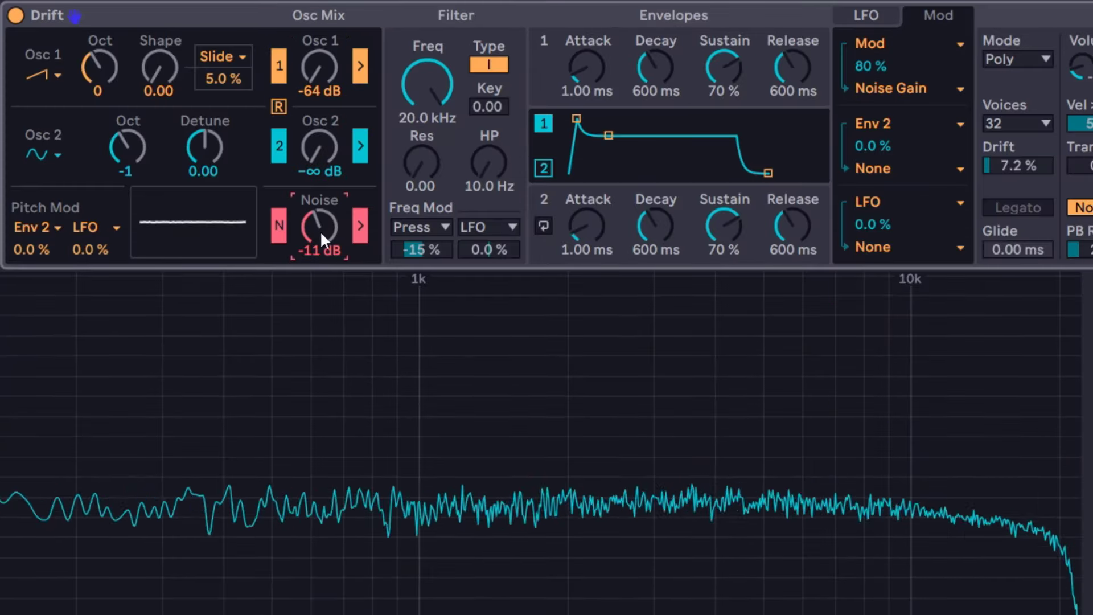
left_click_drag(320, 231, 320, 211)
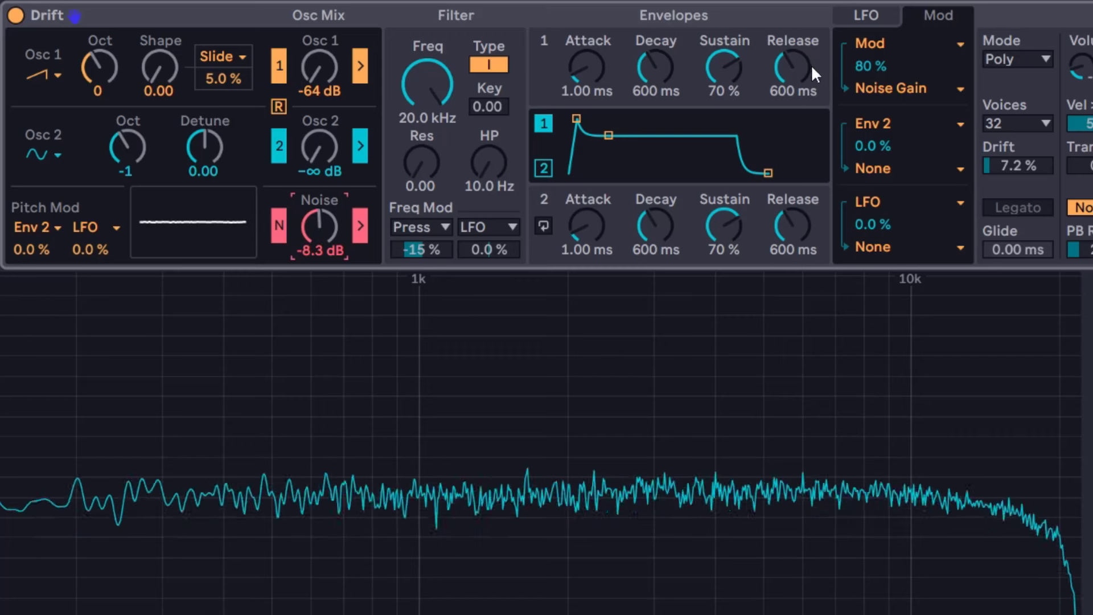
Step: Set the first modulation slot's source to LFO with a 100 % amount, and the LFO rate to 6.05 Hz
left_click(886, 45)
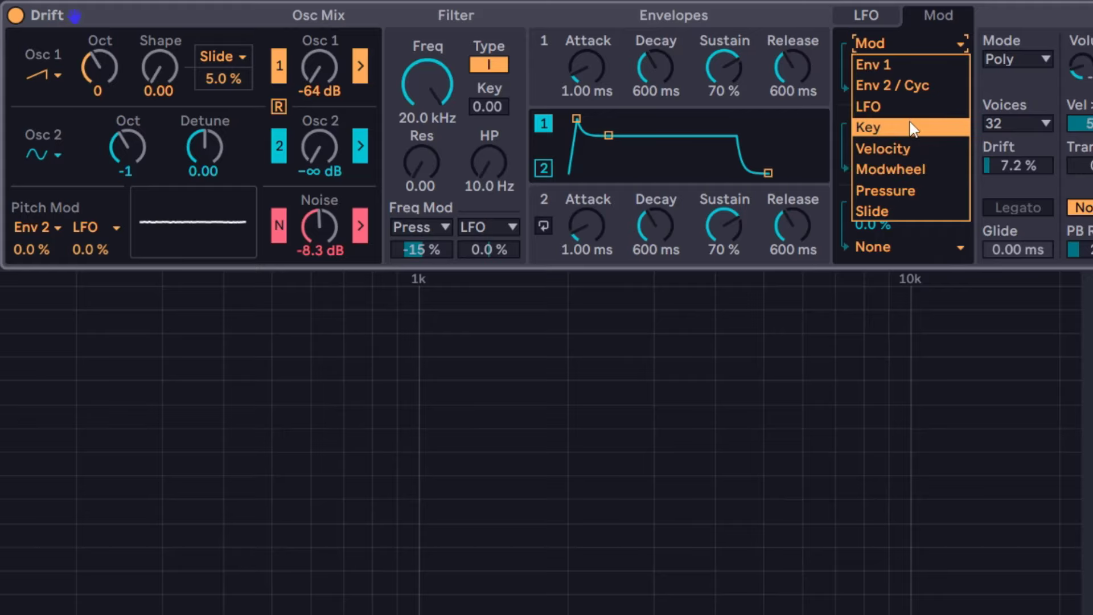
left_click(899, 109)
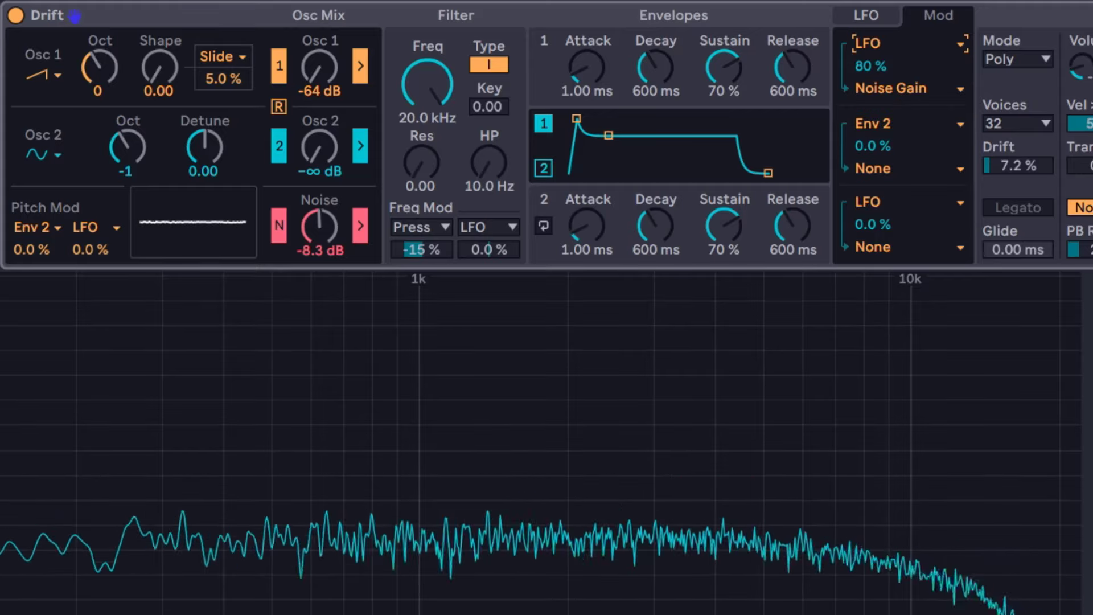
left_click(872, 16)
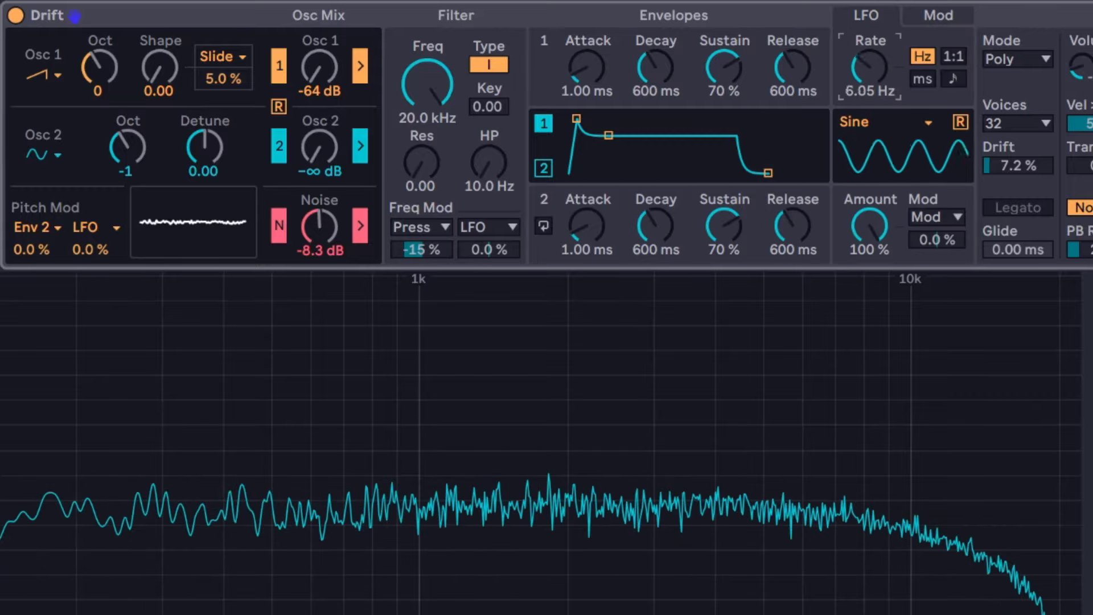
left_click(957, 18)
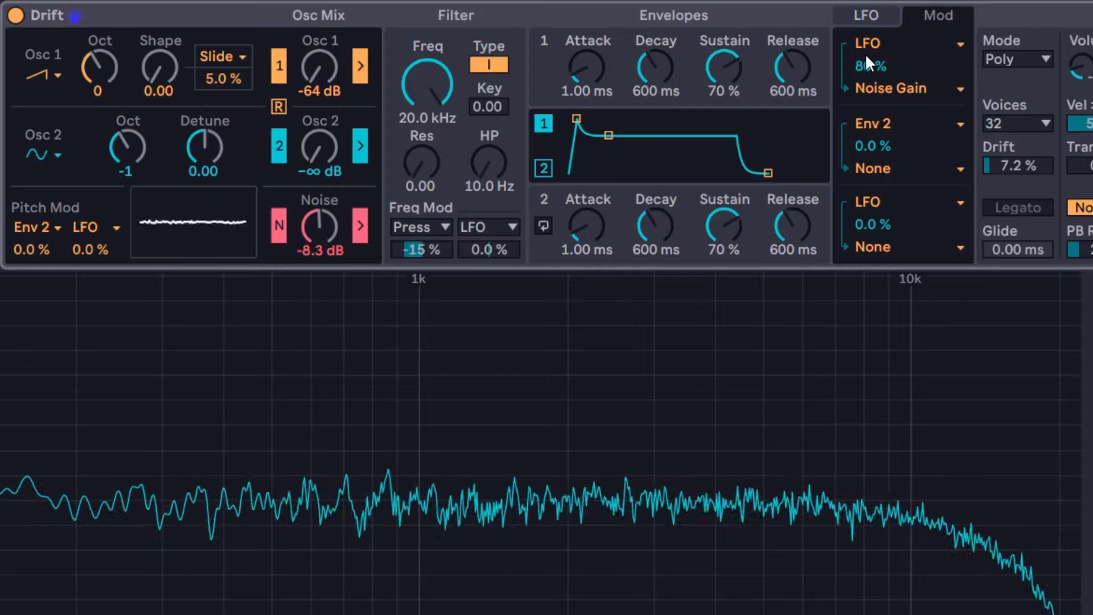
mouse_move(891, 68)
left_mouse_down()
mouse_move(891, 56)
mouse_move(891, 182)
mouse_move(891, 57)
left_mouse_up()
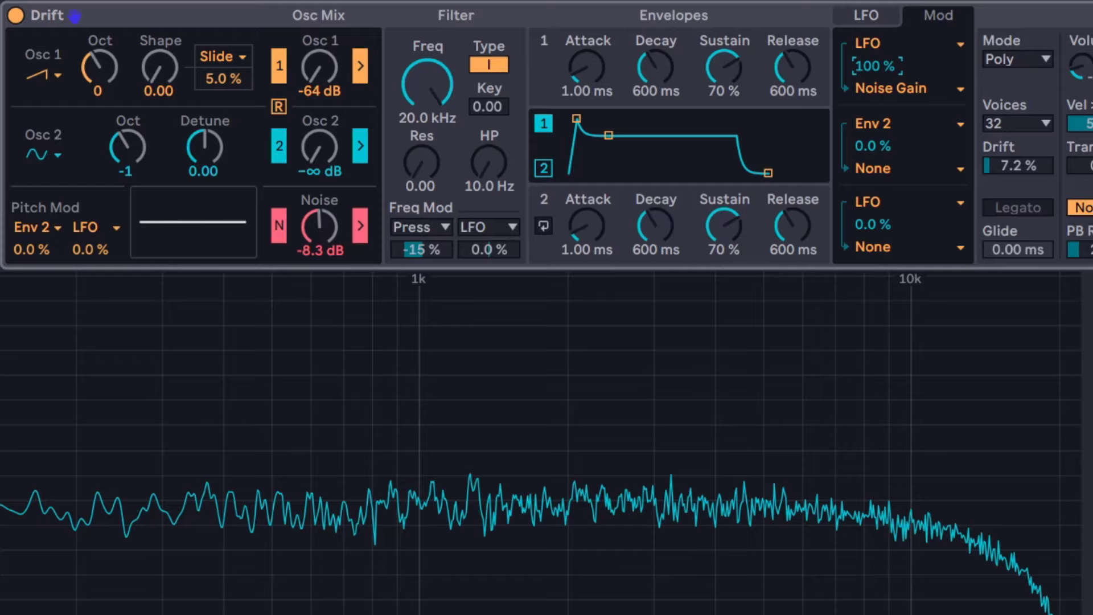
Step: Examine the target choices of the first modulation slot and the source choices of the second
left_click(942, 87)
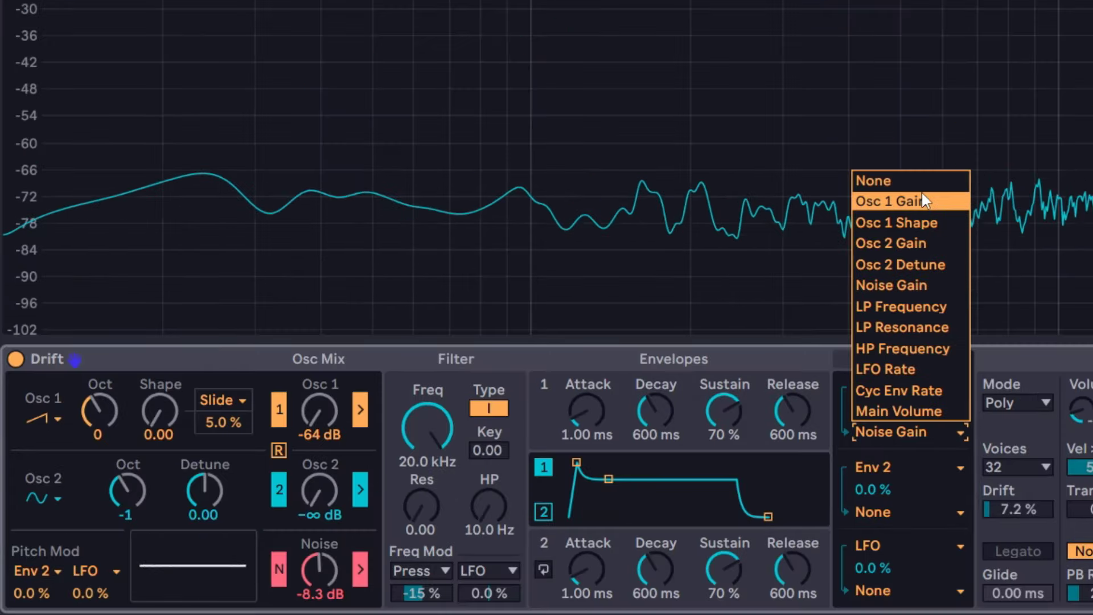
left_click(919, 468)
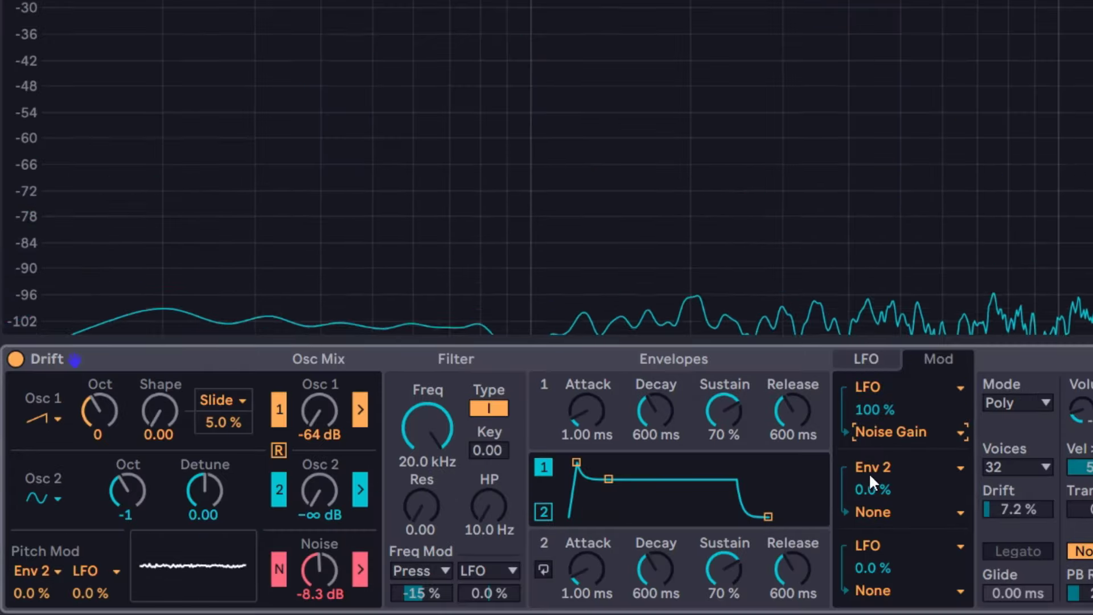
left_click(879, 467)
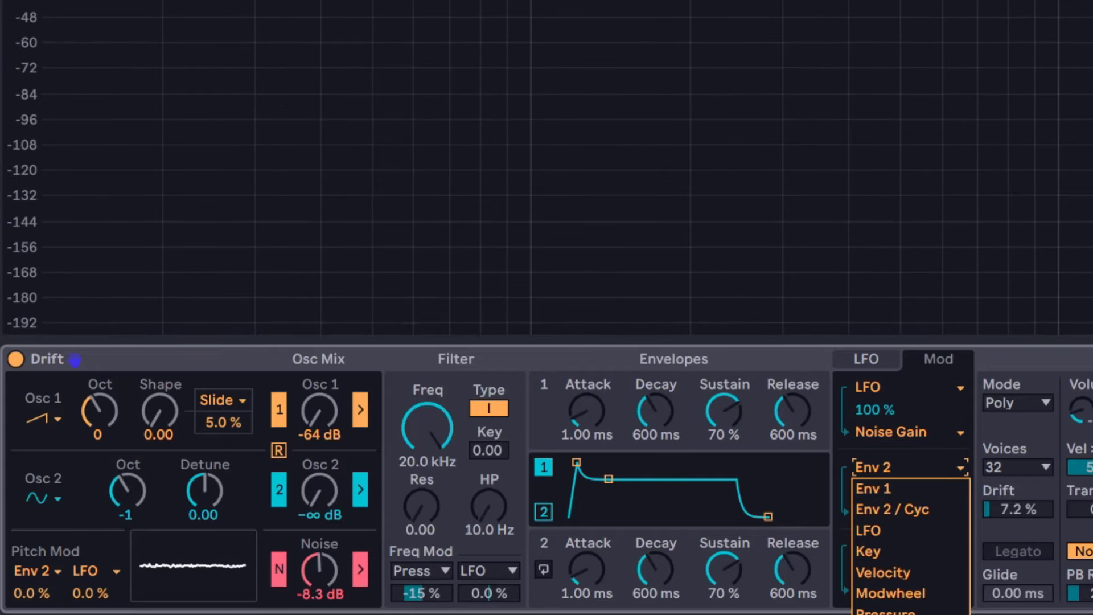
left_click(892, 455)
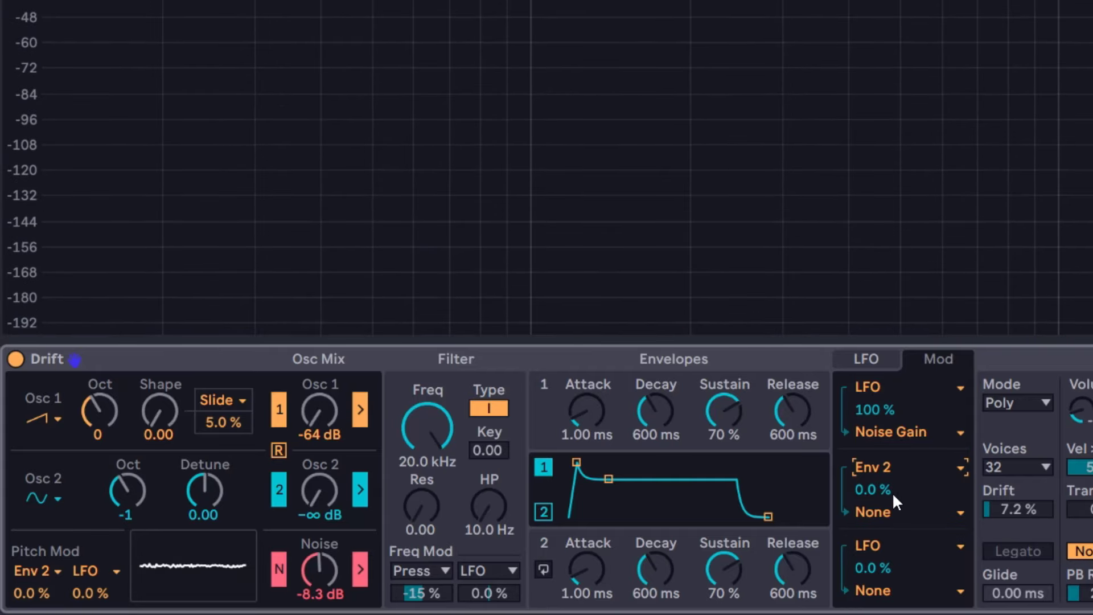
left_click(893, 511)
left_click(897, 570)
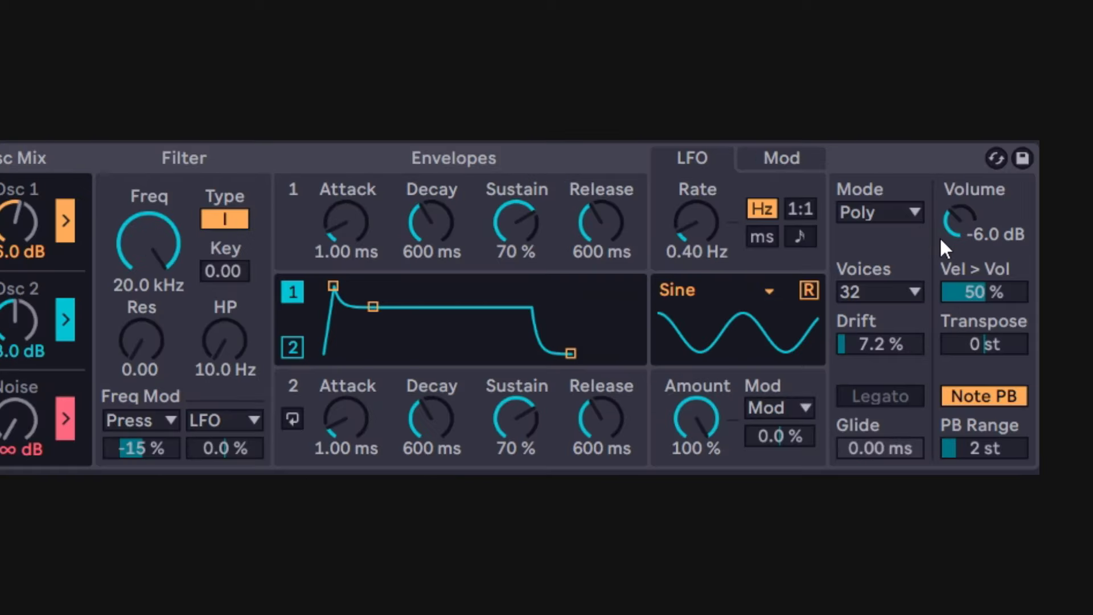
Step: Check the available voice modes and try Drift amounts of 64 % and 0.0 %, ending at 8.6 %
left_click(877, 214)
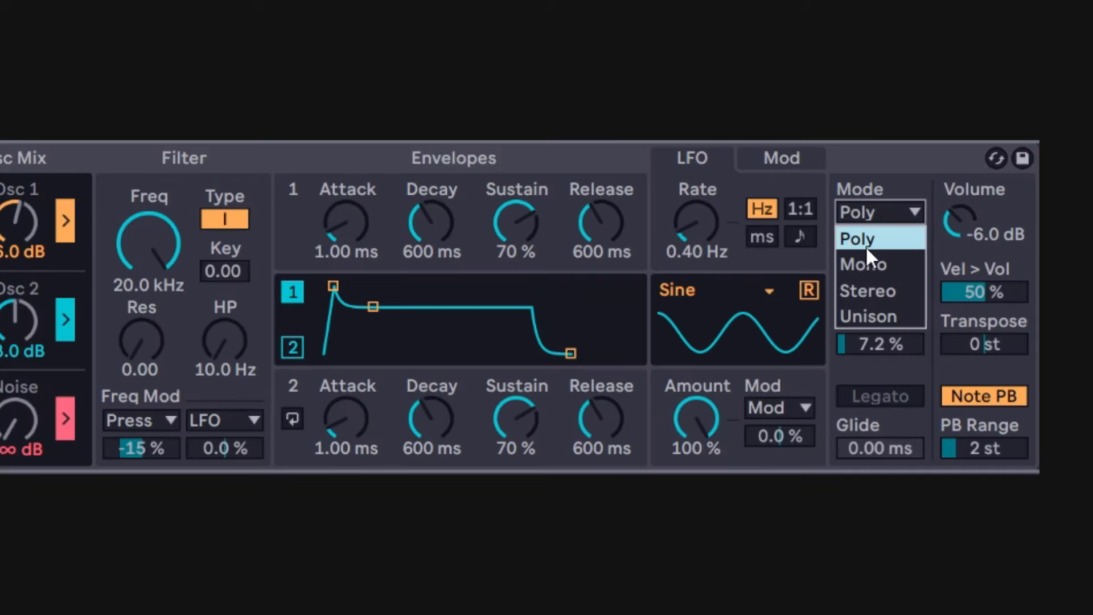
left_click(897, 183)
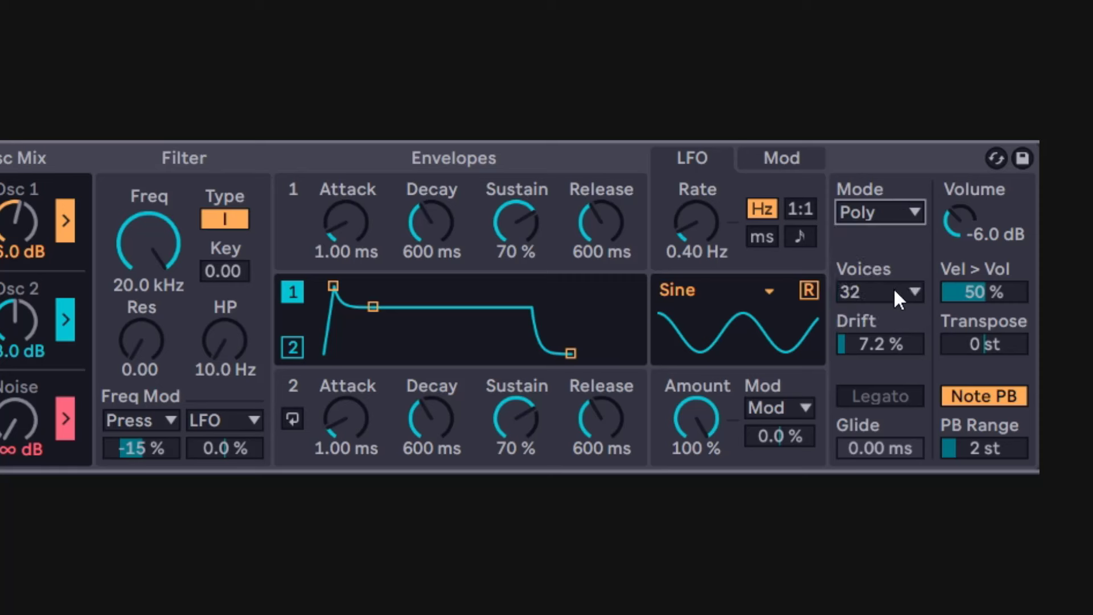
left_click(877, 343)
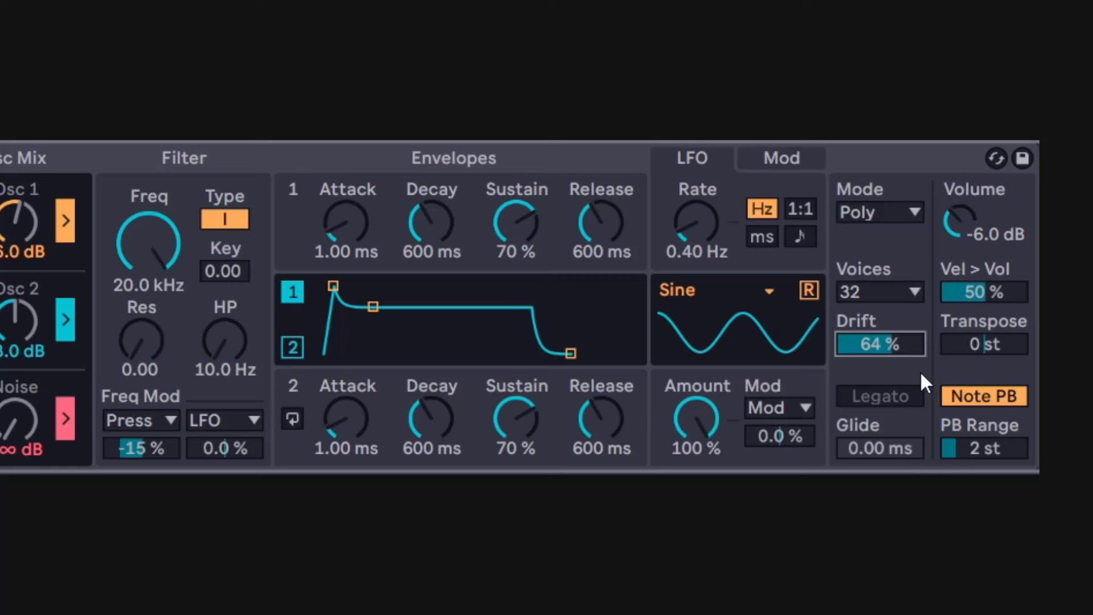
left_click_drag(877, 344, 877, 417)
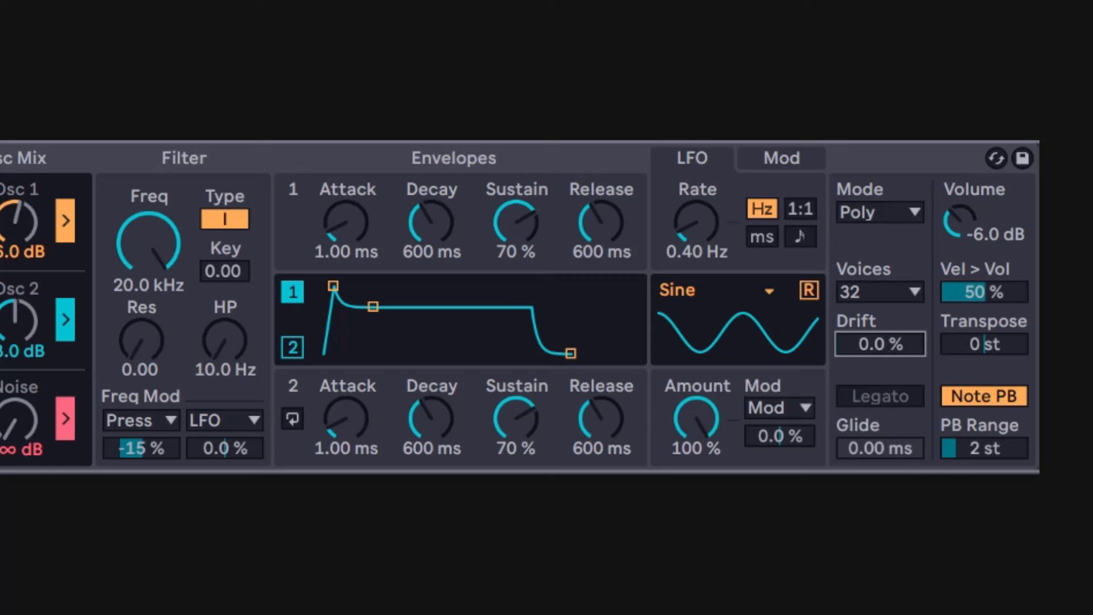
Step: Switch the voice mode to Mono and lower the main volume to -10 dB
left_click(899, 212)
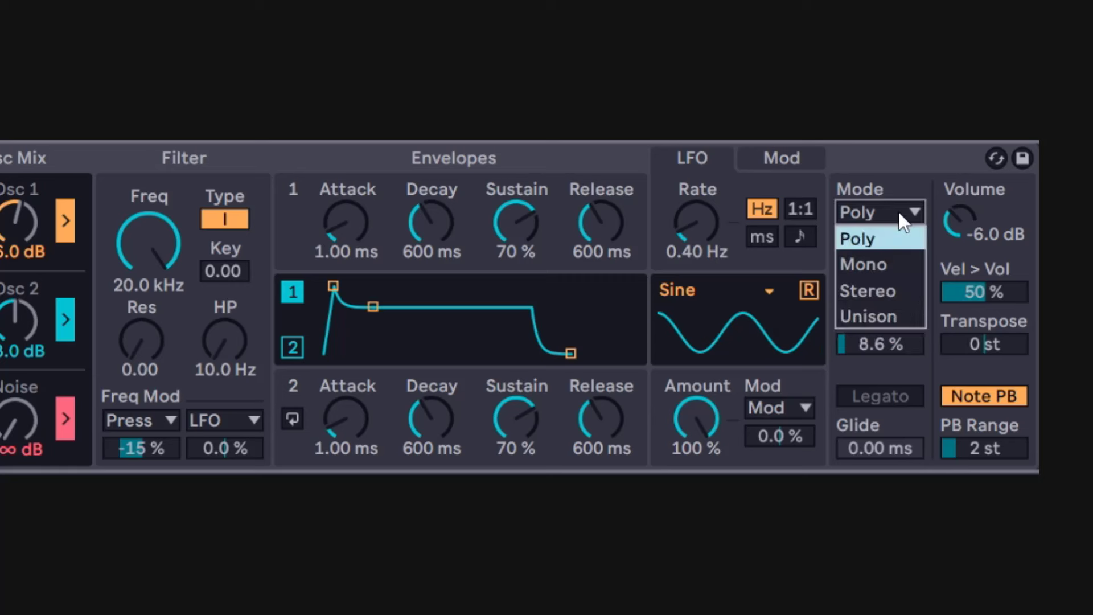
left_click(883, 265)
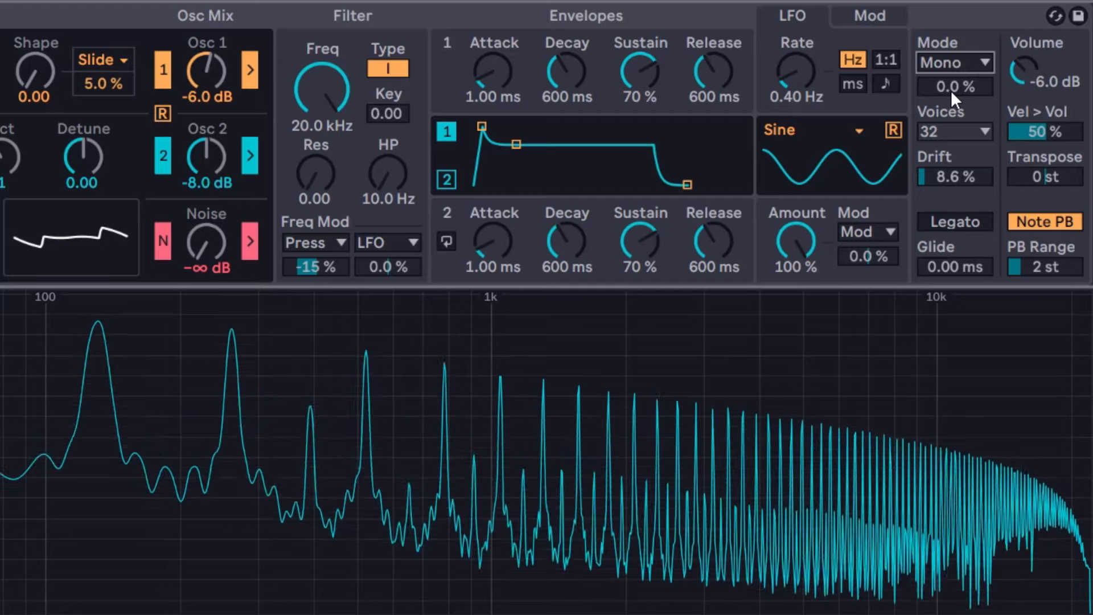
left_click_drag(1026, 67, 1025, 91)
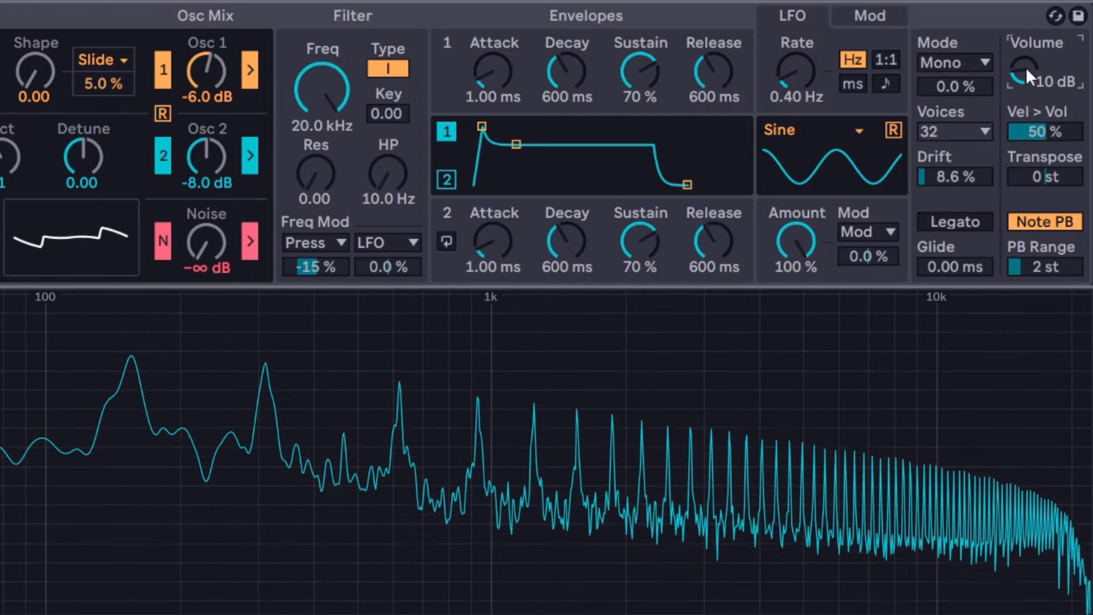
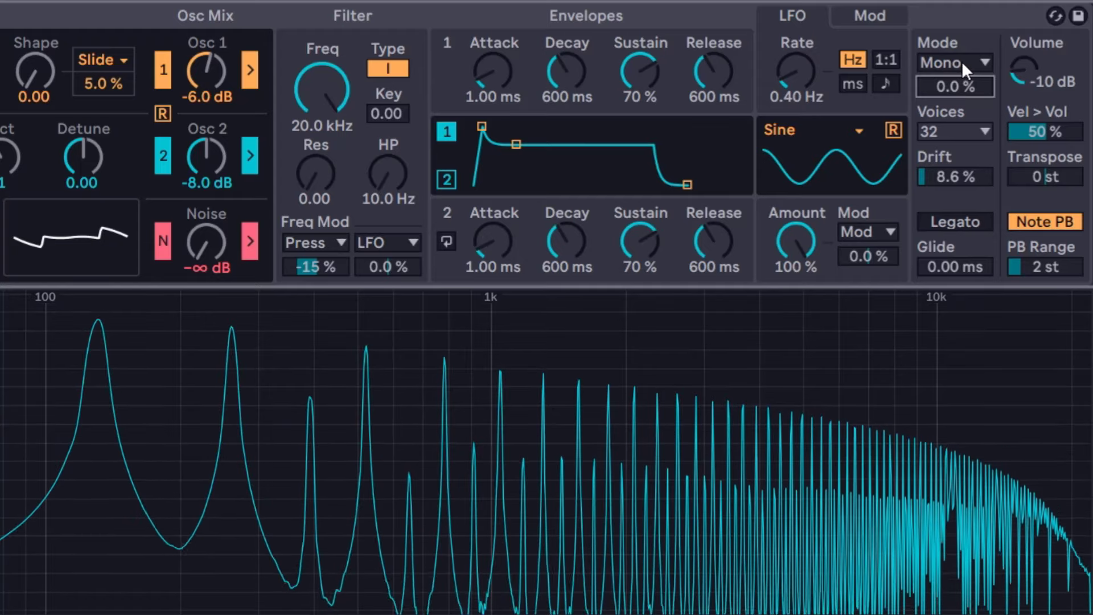
Step: Lower the main volume to -13 dB and try Mono mode amounts of 2.3 % and 100 %, ending at 0.0 %
left_click_drag(1030, 70, 977, 86)
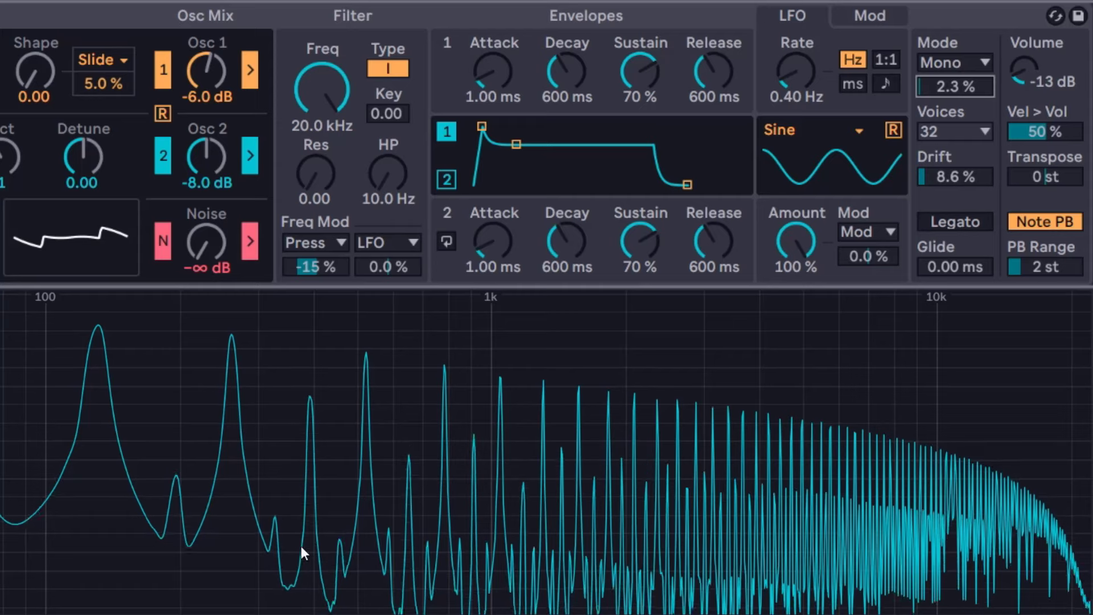
left_click_drag(968, 86, 955, 39)
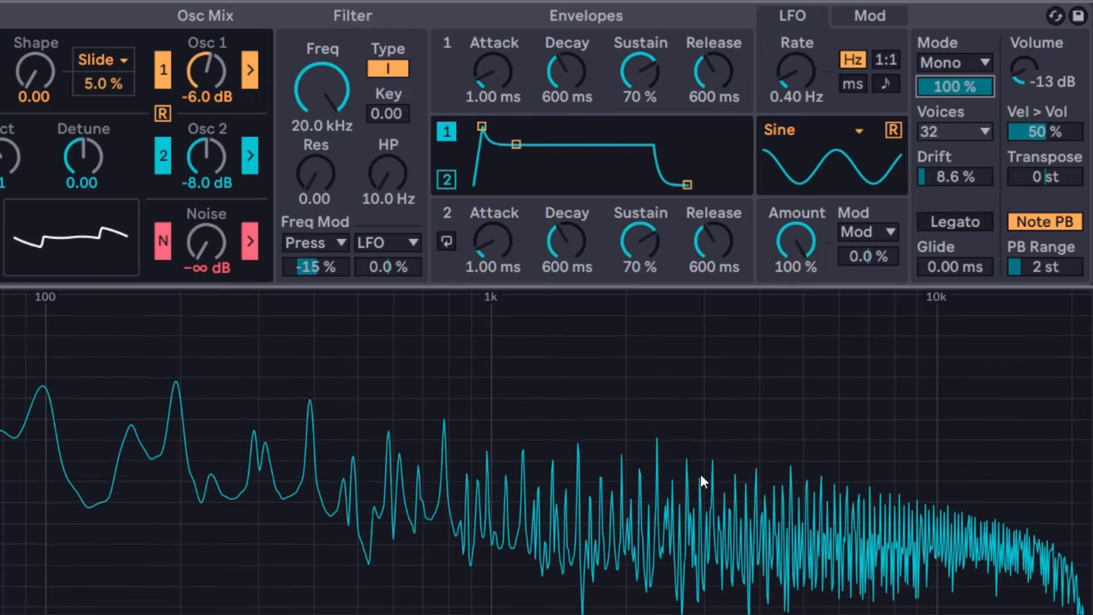
left_click(1026, 74)
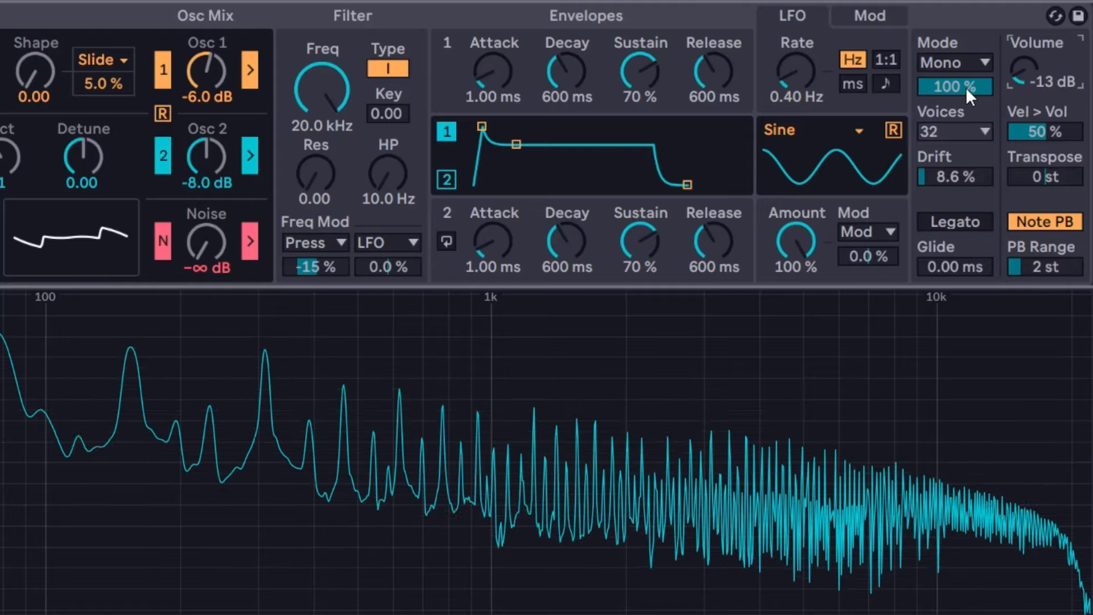
left_click(966, 87)
left_click_drag(966, 87, 965, 212)
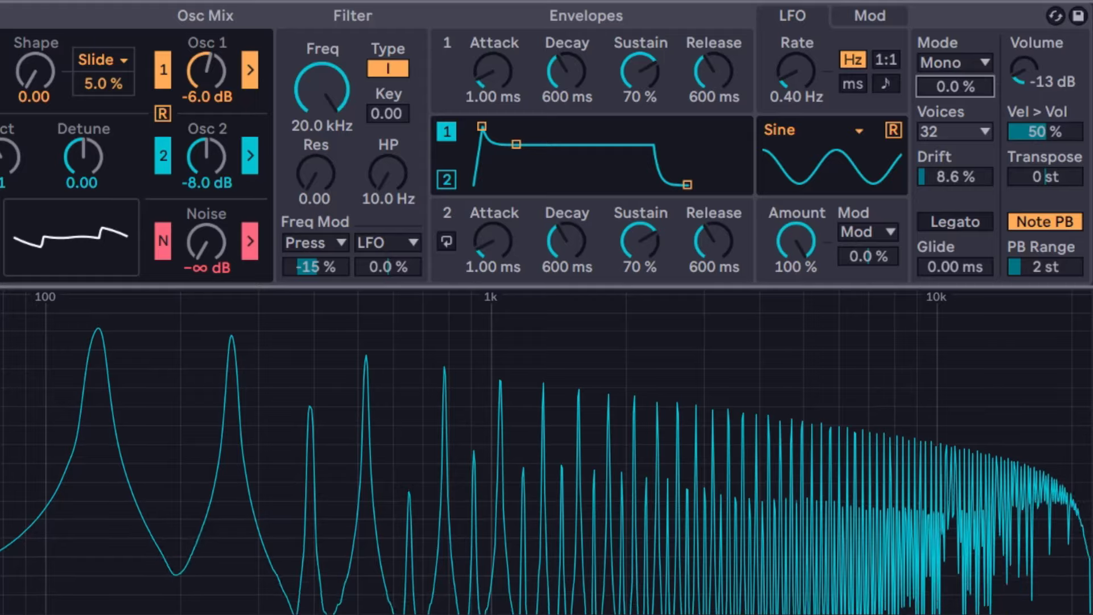
left_click_drag(965, 88, 965, 11)
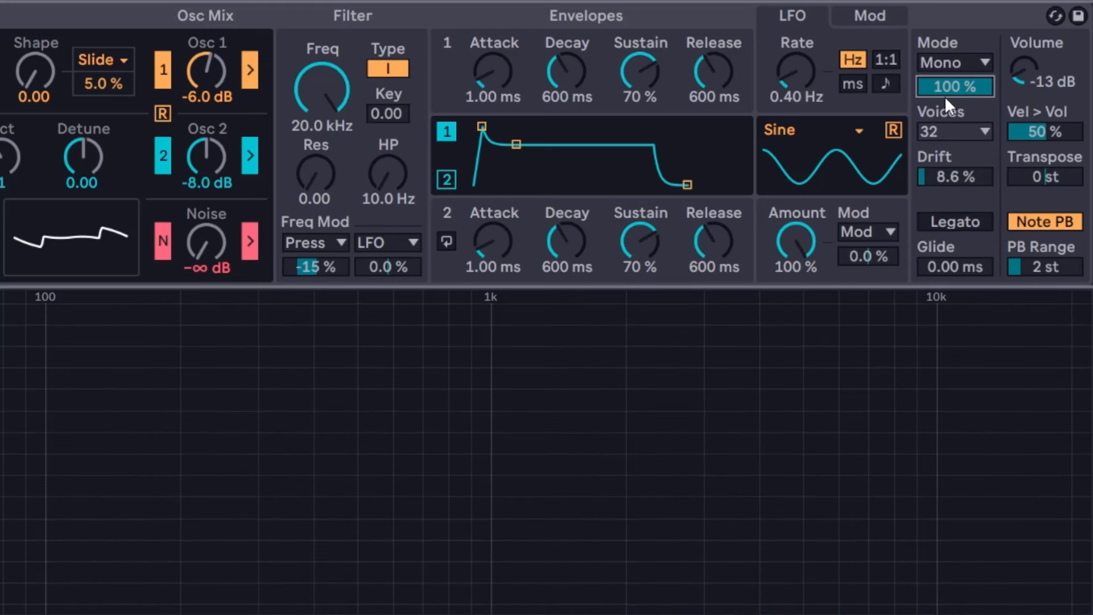
left_click_drag(971, 85, 971, 200)
Step: Switch the voice mode to Stereo and try mode amounts of 0.0 %, 100 % and 50 %, ending at 0.0 %
left_click(983, 62)
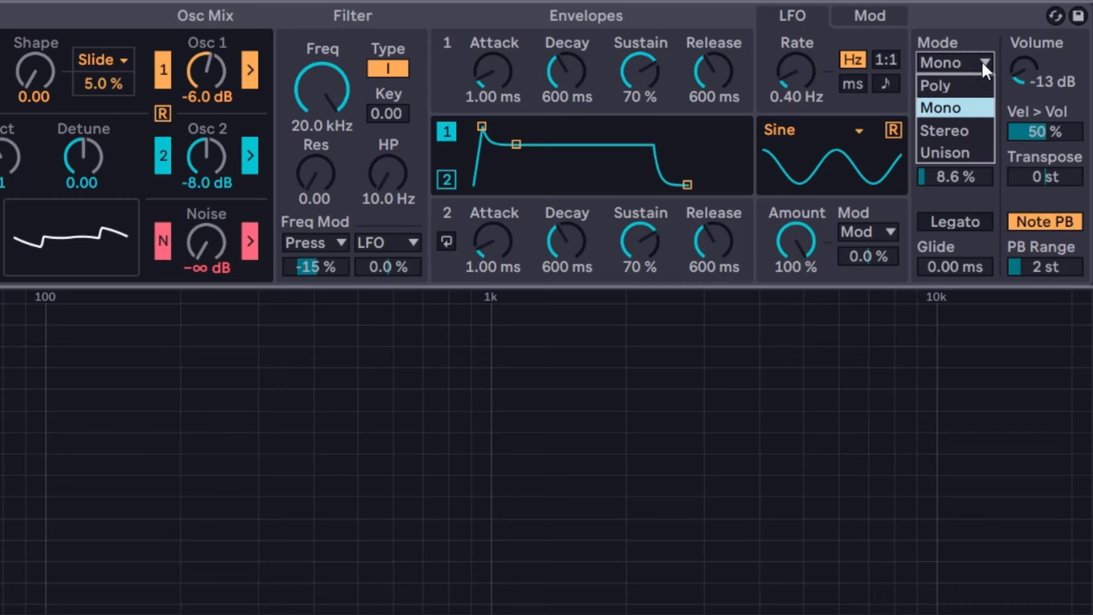
left_click(957, 127)
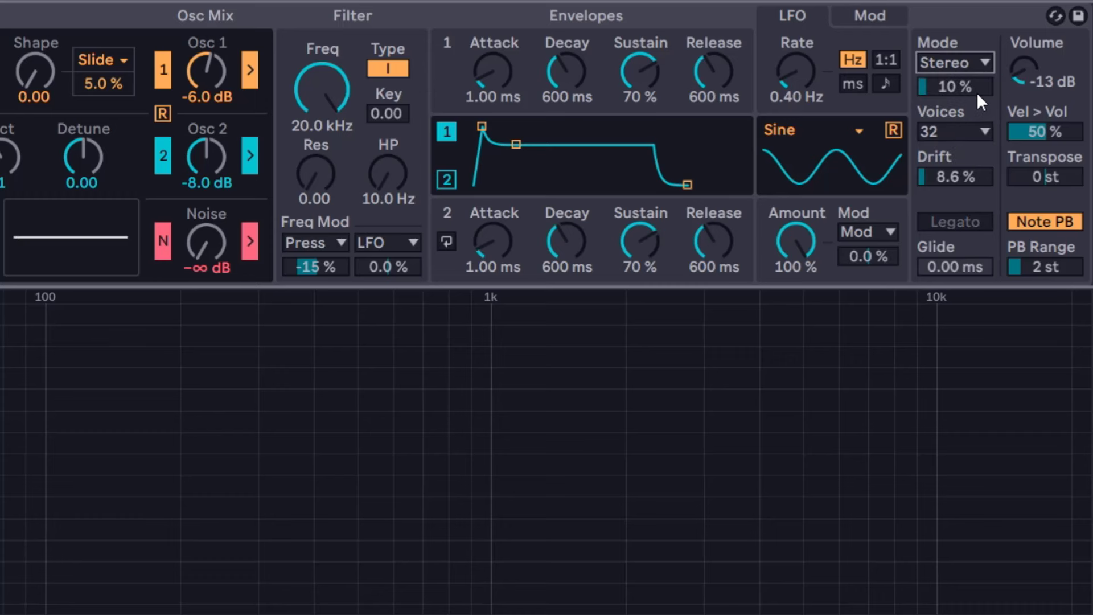
left_click_drag(964, 89, 965, 120)
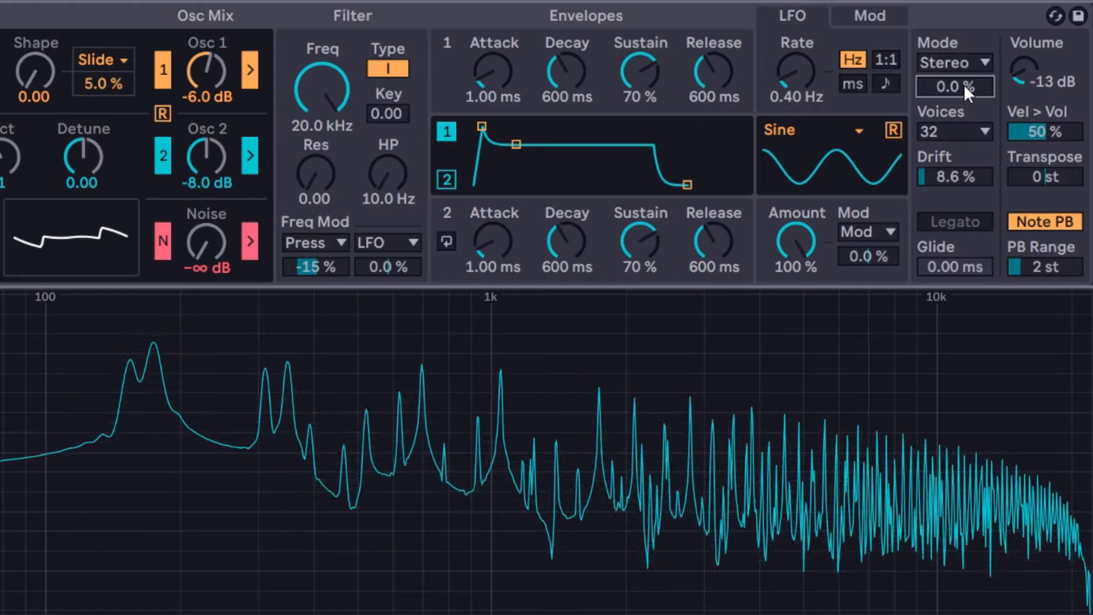
mouse_move(964, 85)
left_mouse_down()
mouse_move(964, 54)
mouse_move(964, 84)
left_mouse_up()
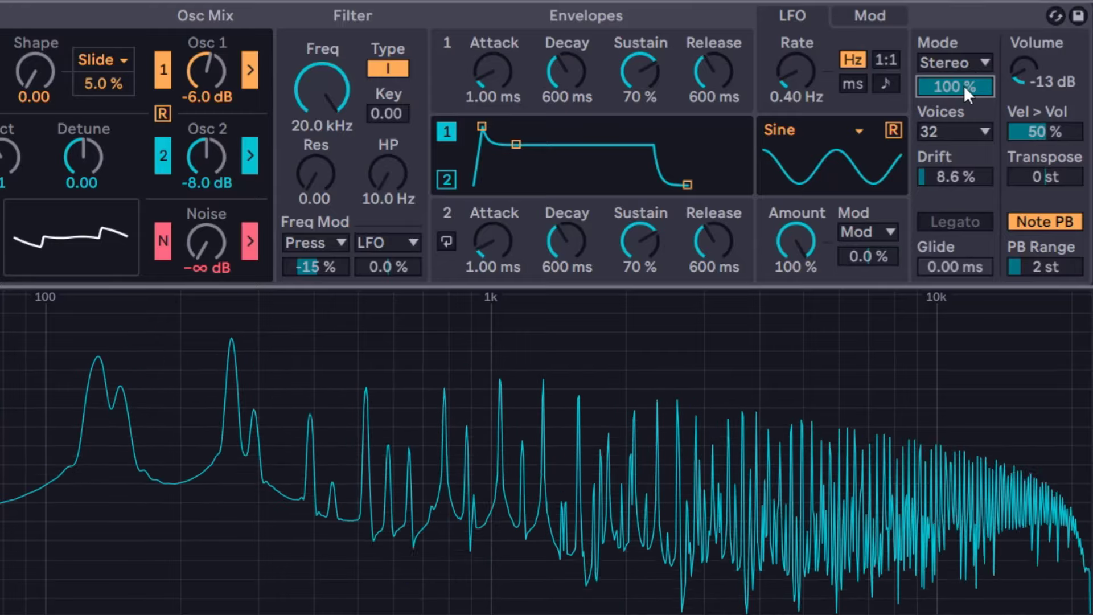
left_click_drag(964, 87, 965, 188)
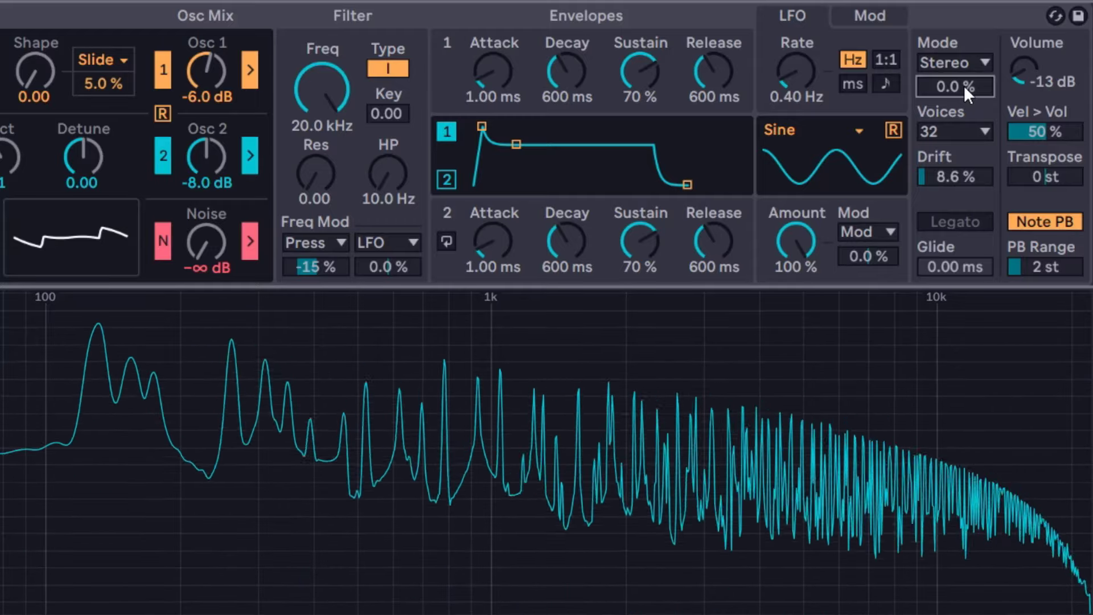
mouse_move(963, 85)
left_mouse_down()
mouse_move(963, 44)
mouse_move(964, 85)
left_mouse_up()
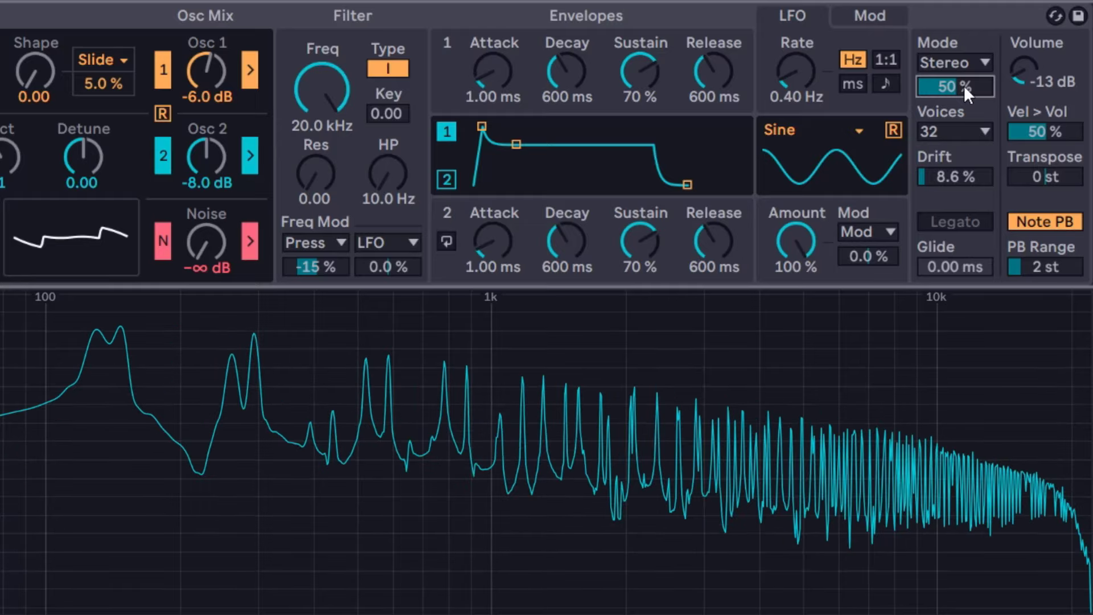
left_click_drag(965, 87, 964, 165)
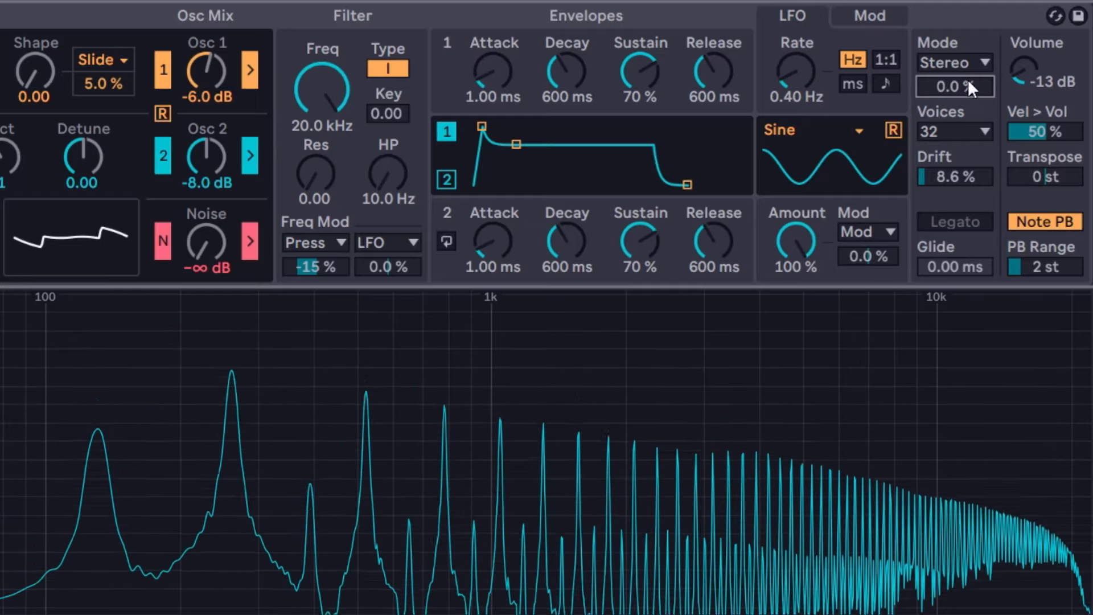
Step: Switch the voice mode to Unison, check the available voice counts, and try mode amounts of 66 % and 0.0 %, ending at 81 %
left_click(982, 65)
left_click(965, 149)
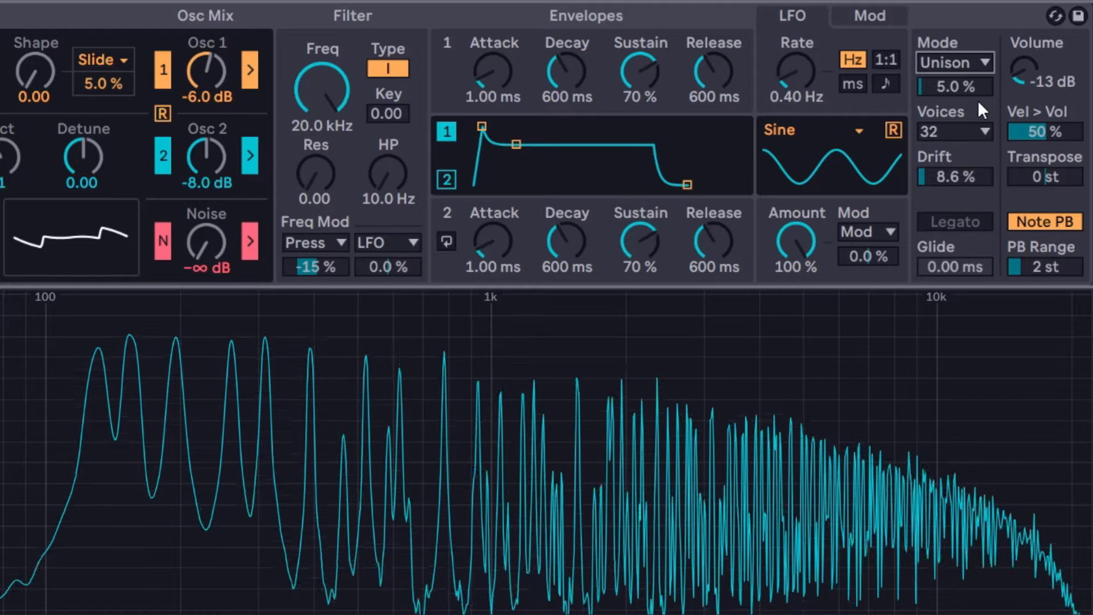
left_click(962, 130)
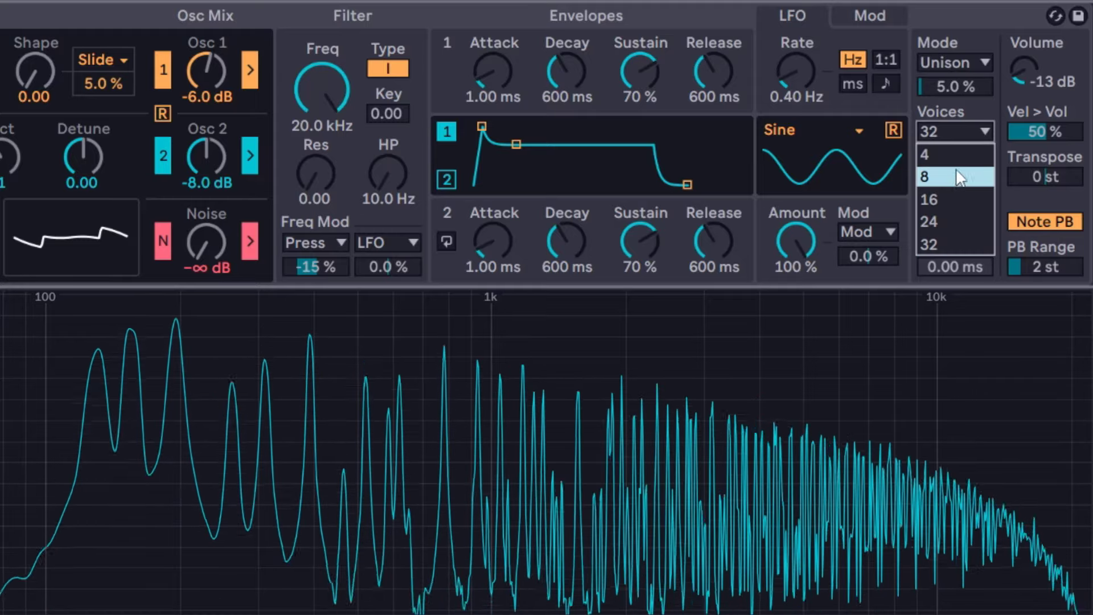
left_click(968, 108)
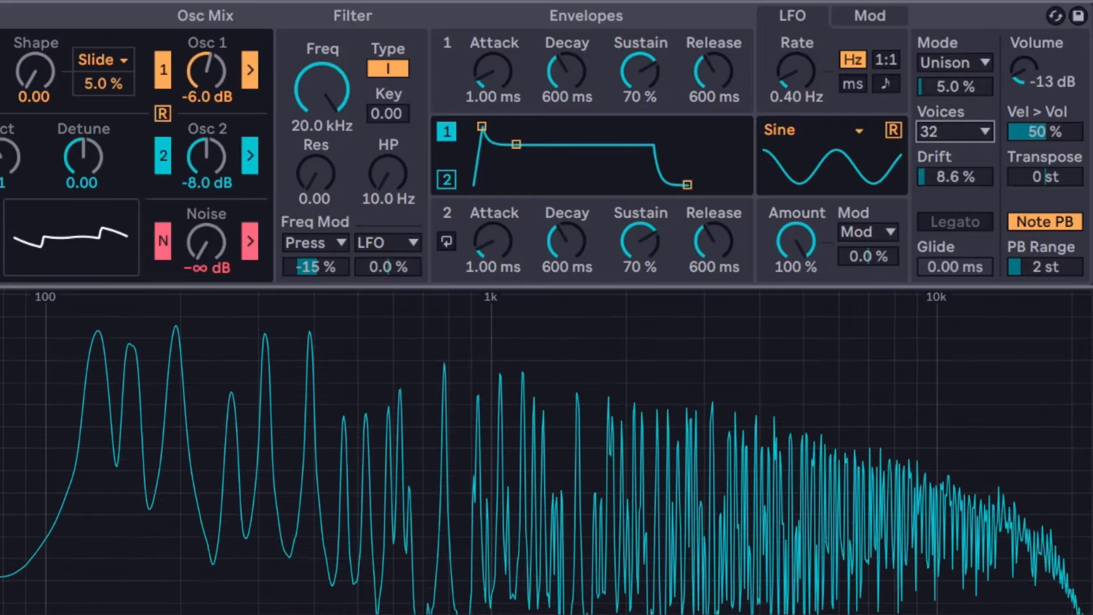
left_click_drag(967, 90, 966, 73)
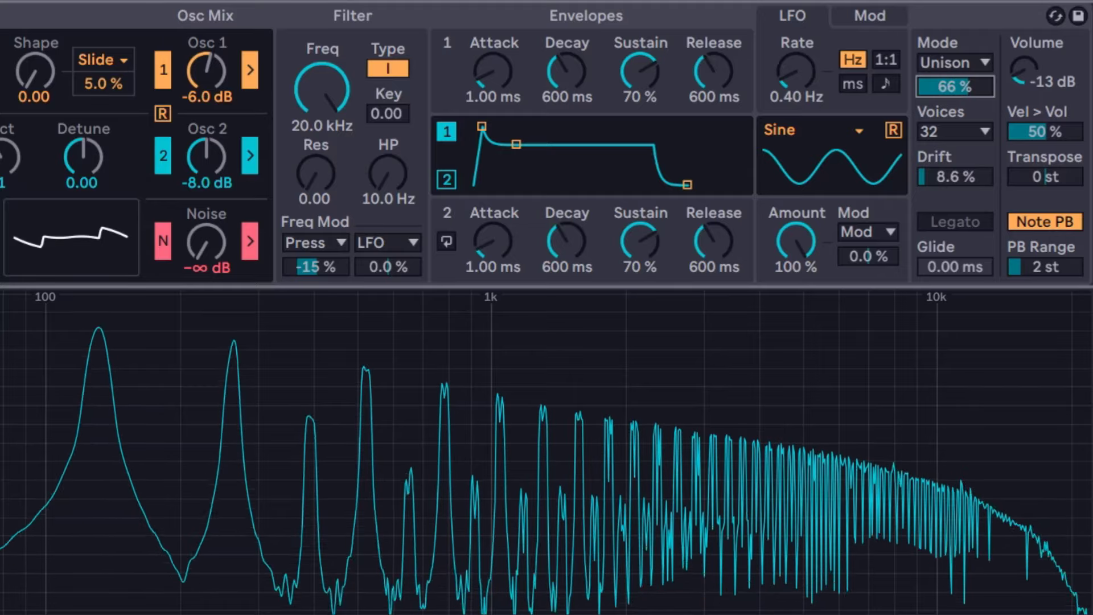
left_click_drag(955, 87, 955, 165)
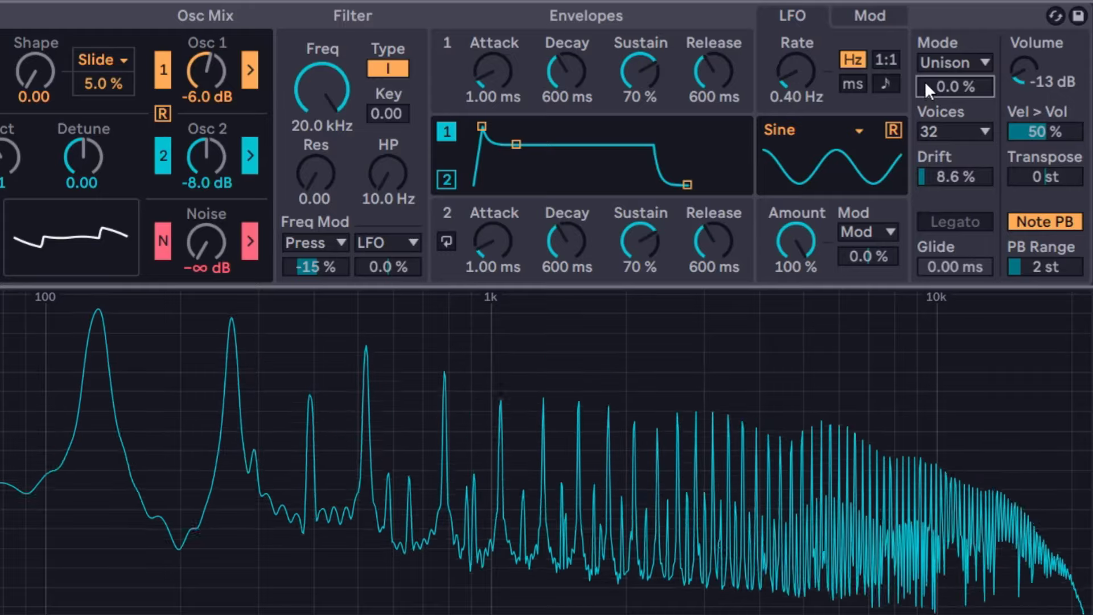
left_click_drag(951, 87, 952, 67)
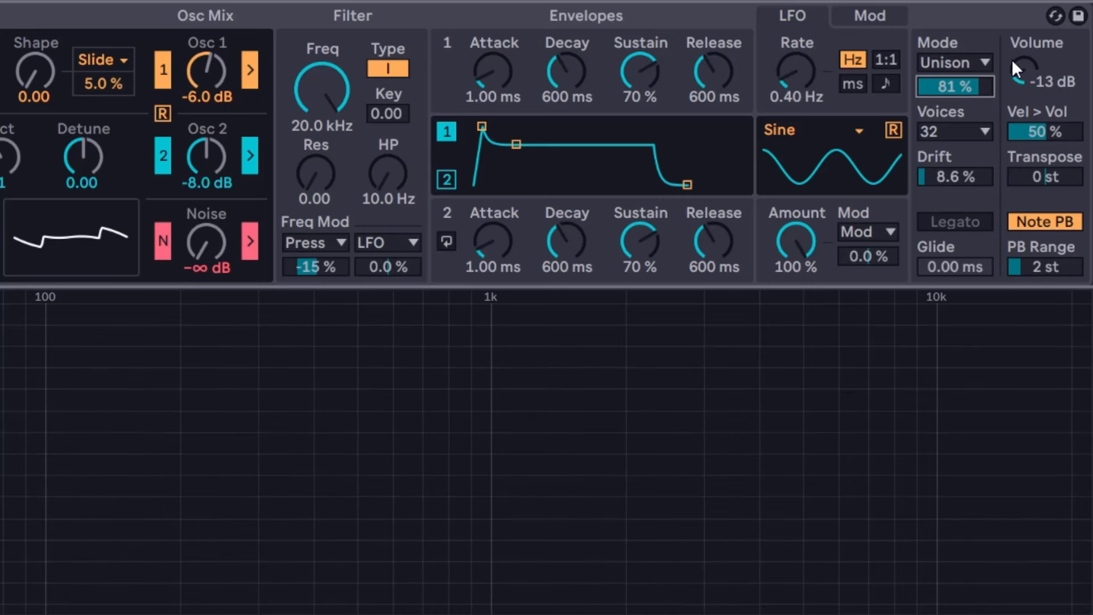
Step: Compare Legato in the Unison and Stereo modes, and switch the voice mode to Mono with a 100 % amount
left_click(968, 60)
left_click(962, 224)
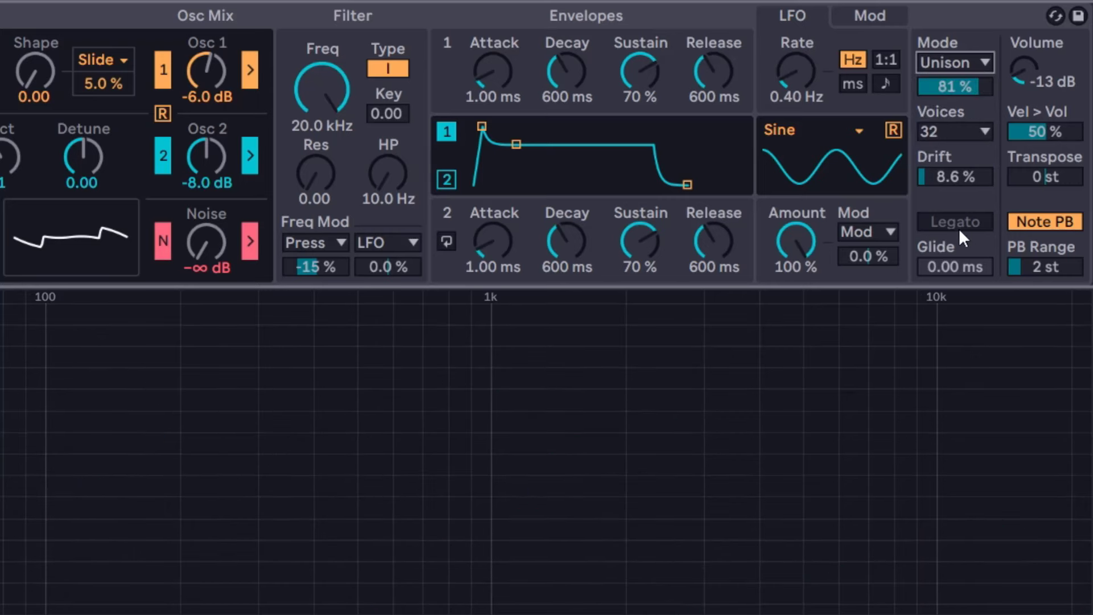
left_click(968, 63)
left_click(968, 130)
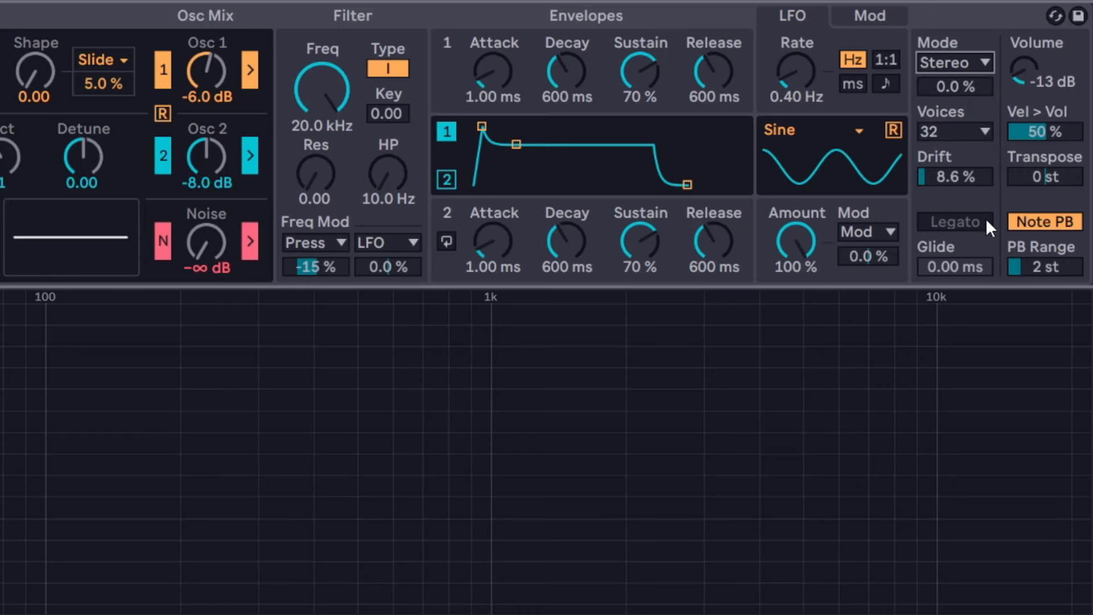
left_click(974, 66)
left_click(960, 114)
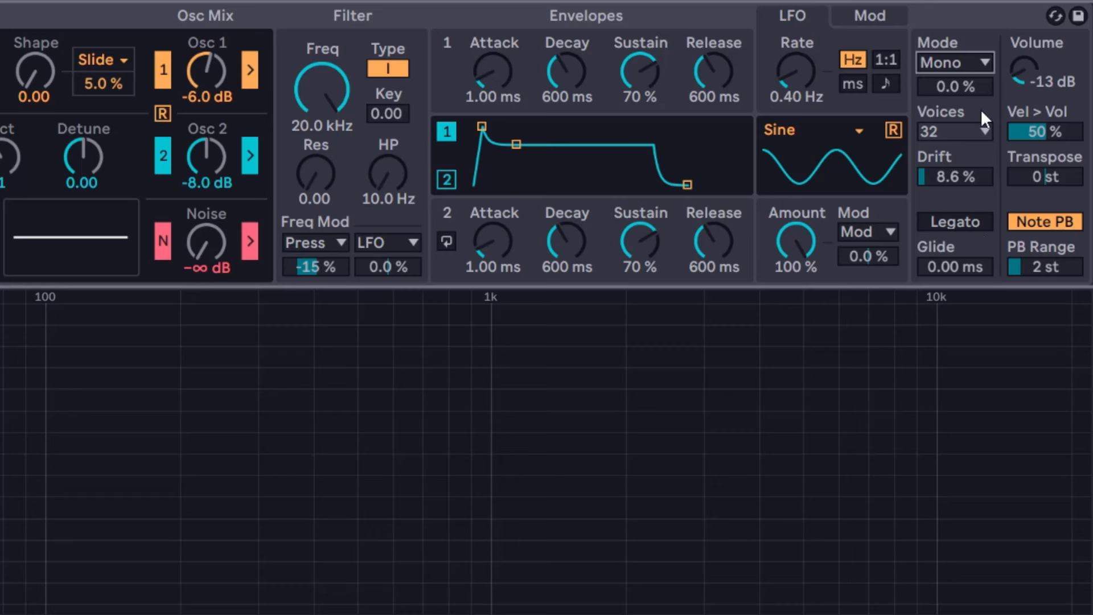
left_click_drag(961, 83, 961, 40)
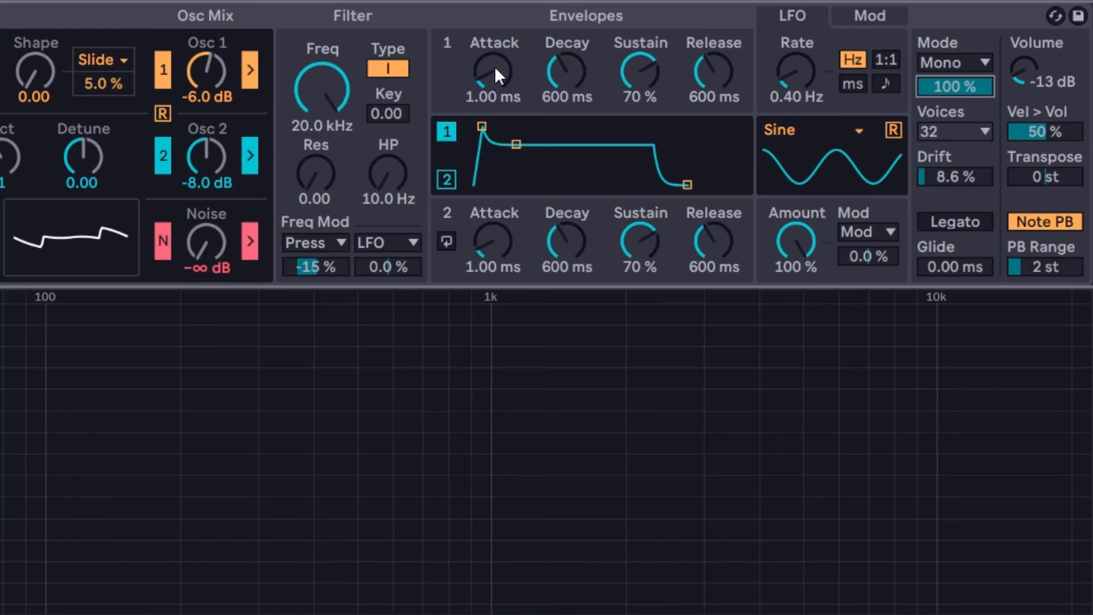
Step: Set envelope 1 to 0.00 ms attack, 224 ms decay, 25 % sustain and 491 ms release, and try Legato on and off
left_click_drag(494, 66, 494, 96)
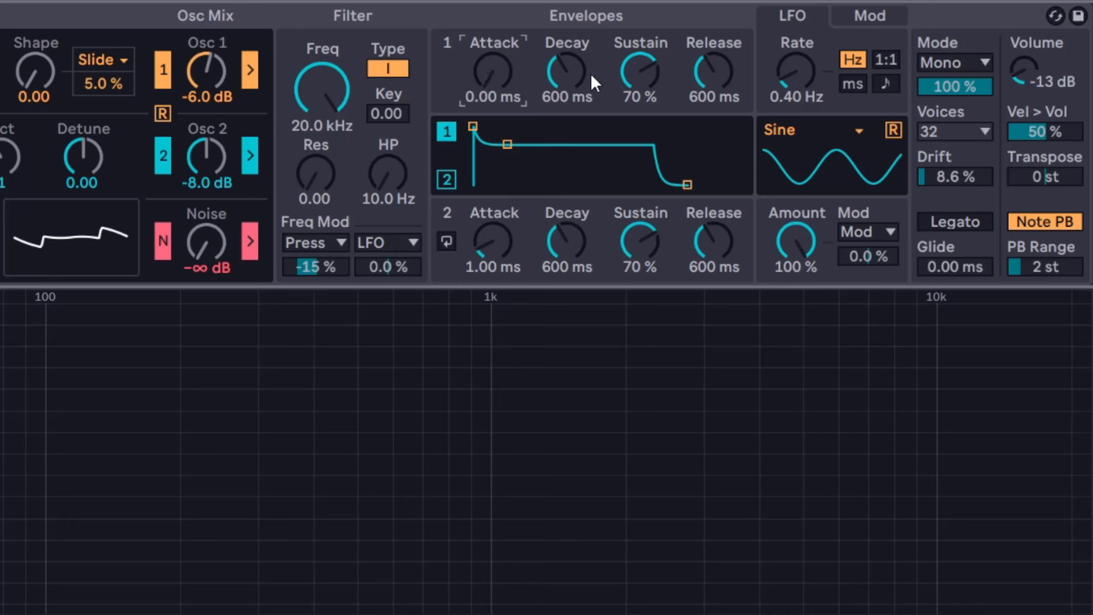
left_click_drag(566, 71, 567, 88)
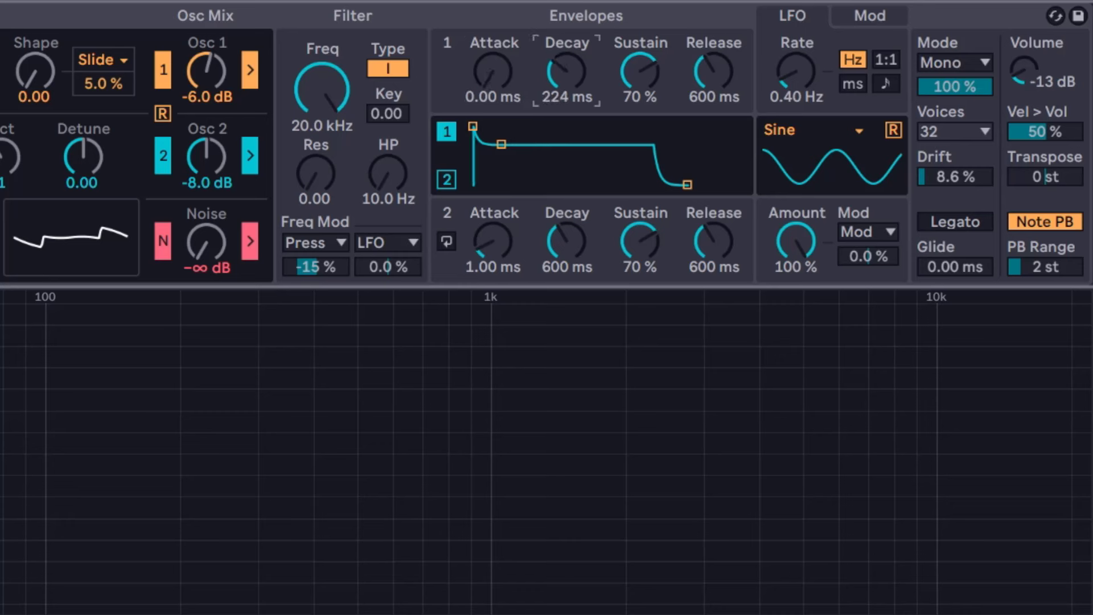
left_click_drag(639, 71, 640, 97)
mouse_move(712, 71)
left_mouse_down()
mouse_move(713, 91)
mouse_move(713, 74)
left_mouse_up()
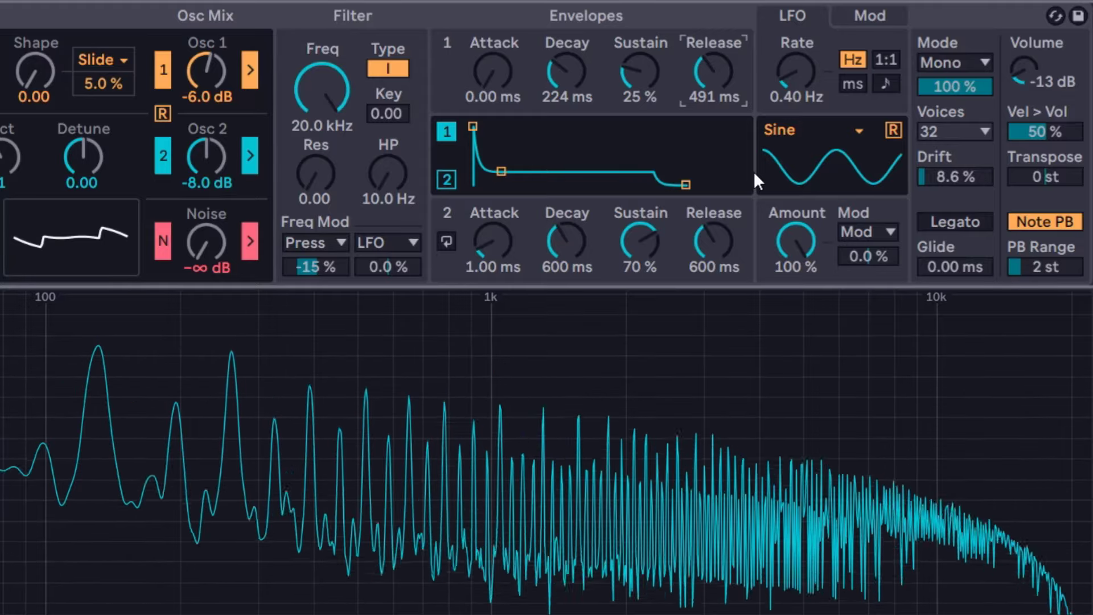
left_click(958, 224)
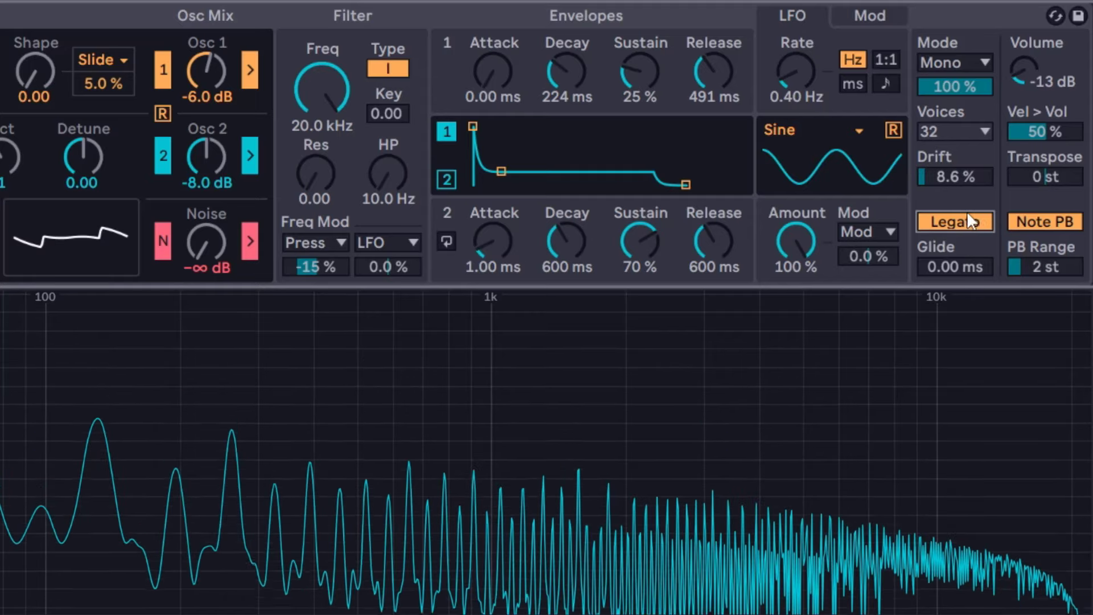
left_click(968, 222)
Step: Set the Mono amount to 0.0 % and envelope 1's sustain to 53 %, trying Glide at 68.2 ms and 941 ms, ending at 0.00 ms
left_click_drag(969, 265, 968, 224)
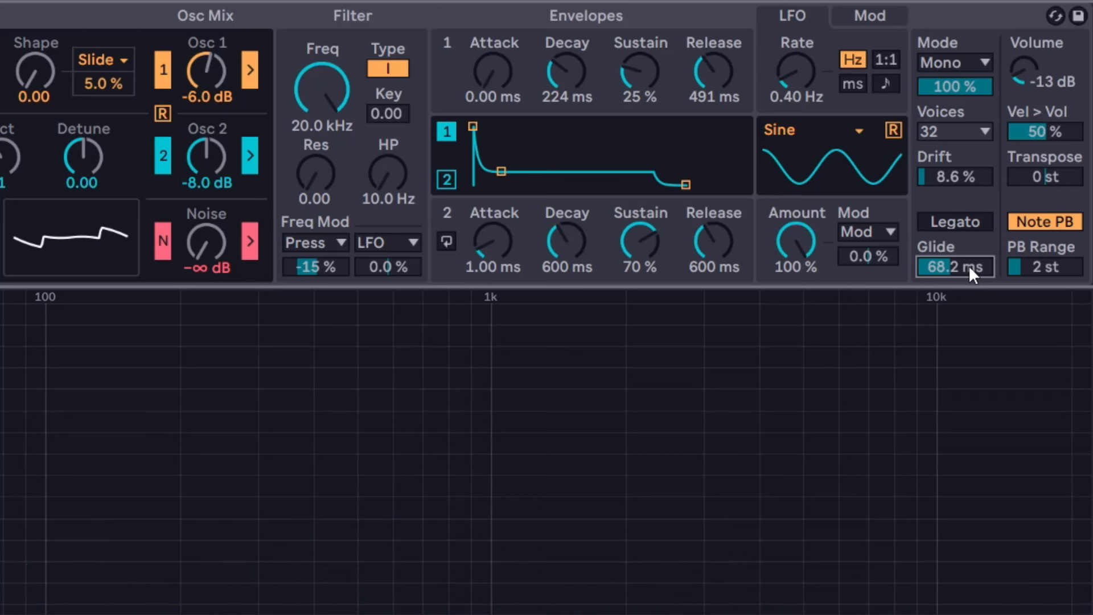
left_click_drag(954, 87, 954, 188)
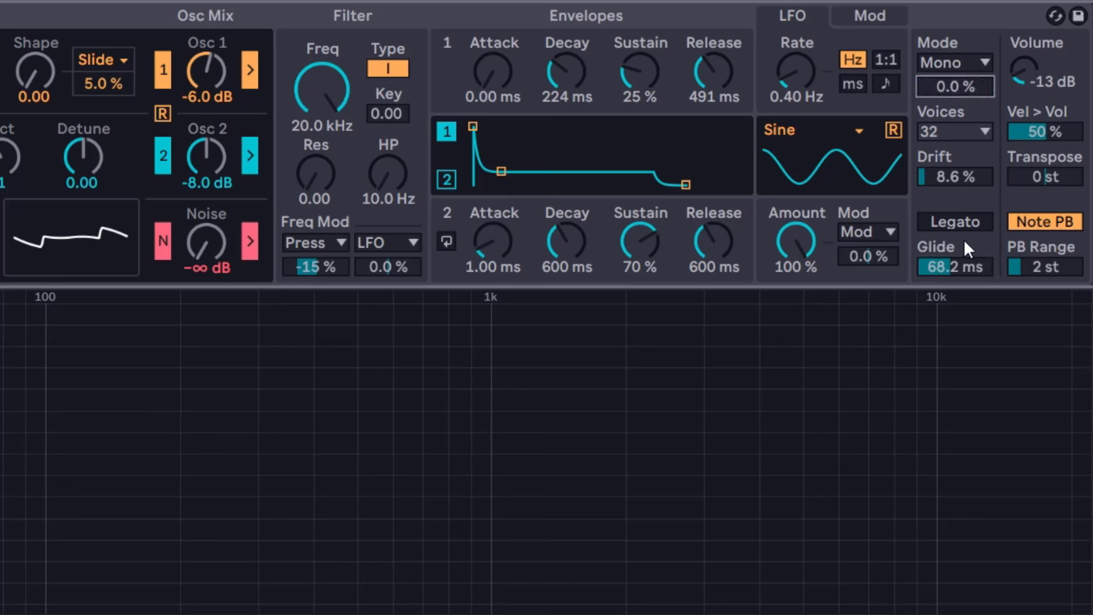
mouse_move(955, 267)
left_mouse_down()
mouse_move(944, 232)
mouse_move(944, 250)
left_mouse_up()
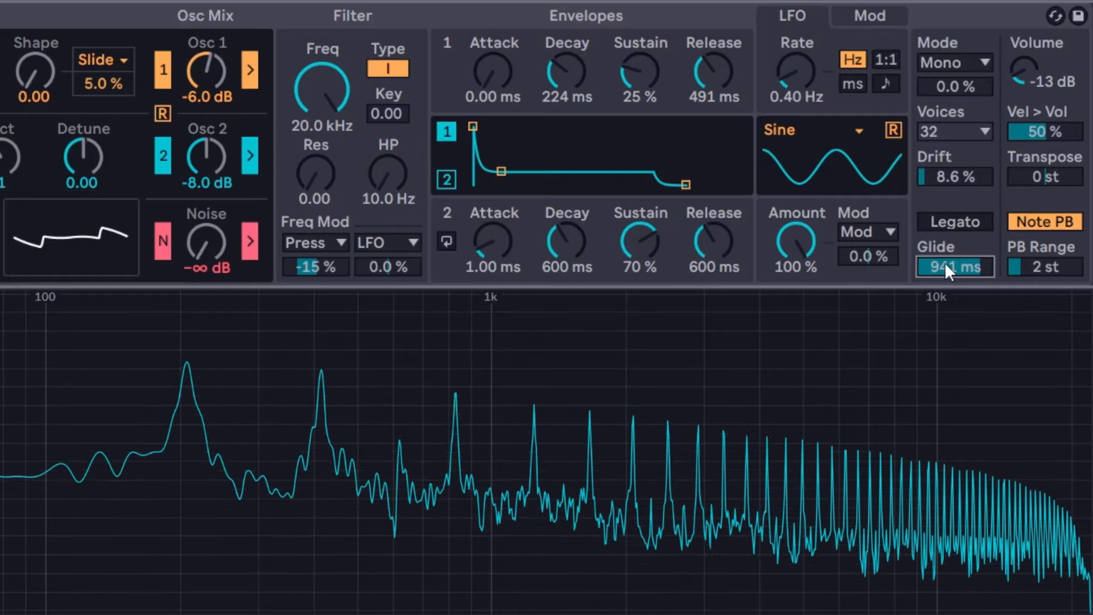
left_click_drag(635, 73, 635, 55)
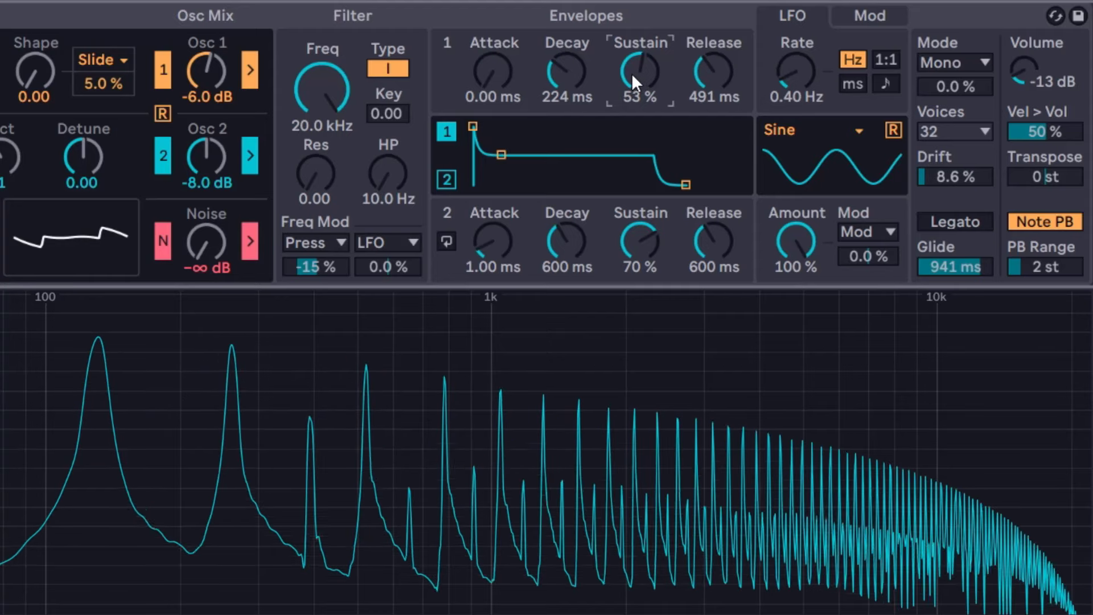
left_click_drag(966, 266, 966, 347)
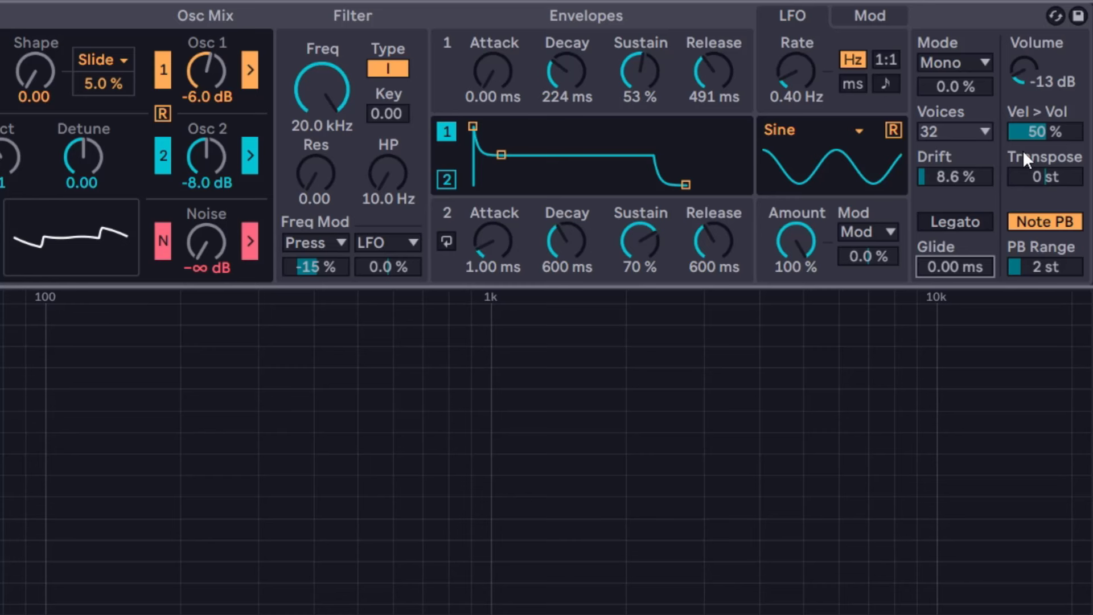
Step: Try a Vel > Vol amount of 0.0 % before setting it to 10 %, and try the transposition, ending at 0 st
left_click_drag(1041, 136, 1040, 213)
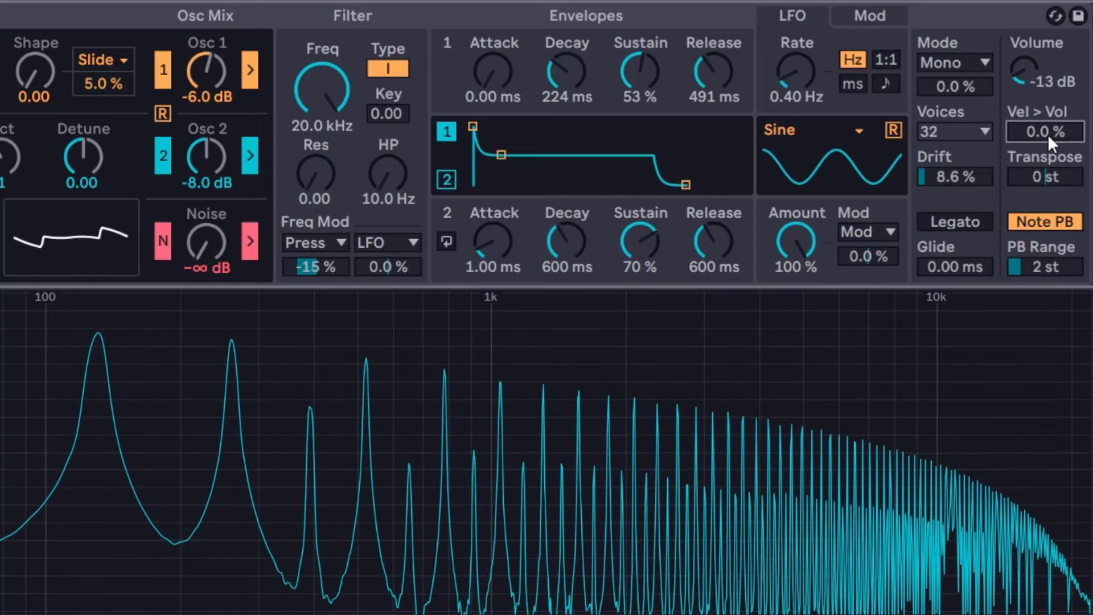
left_click_drag(1048, 134, 1047, 133)
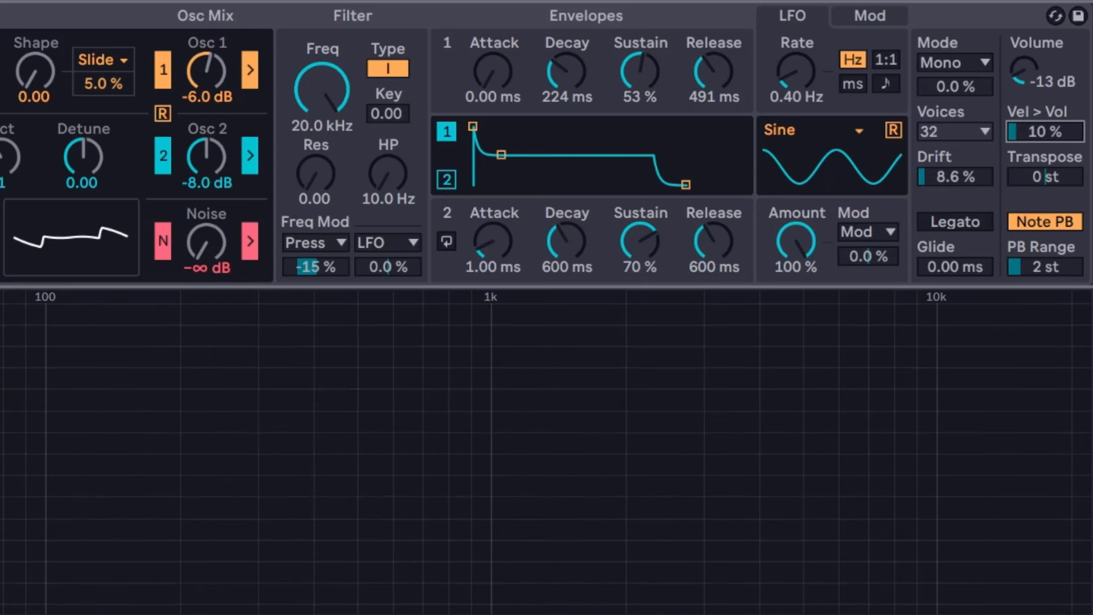
left_click_drag(1045, 131, 1045, 85)
mouse_move(1060, 175)
left_mouse_down()
mouse_move(1060, 134)
mouse_move(1060, 217)
mouse_move(1057, 178)
left_mouse_up()
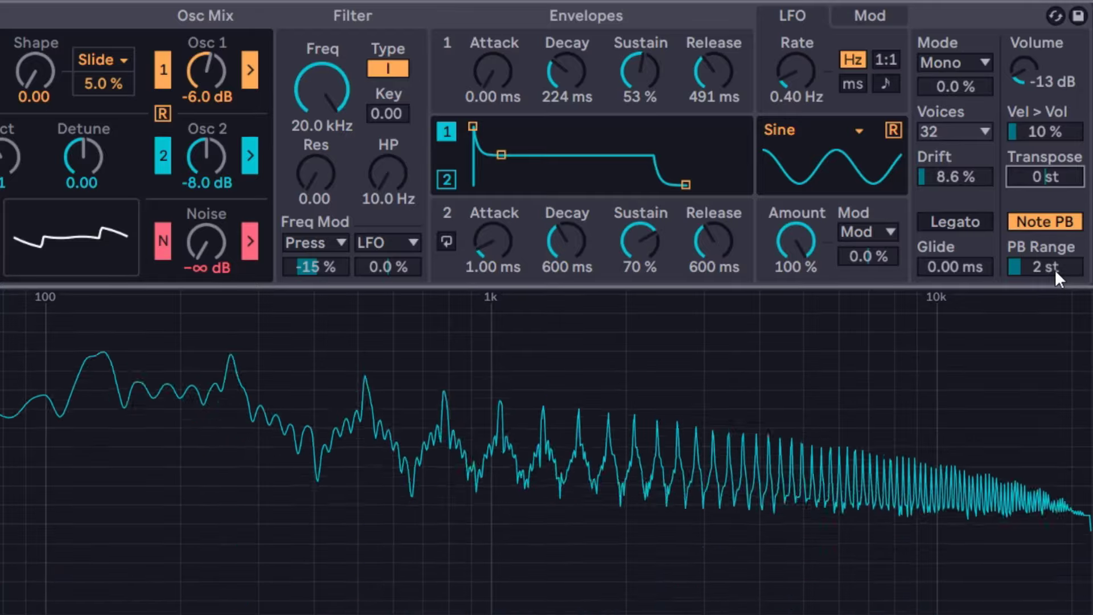
Step: Set the pitch bend range to 12 semitones
left_click(1055, 269)
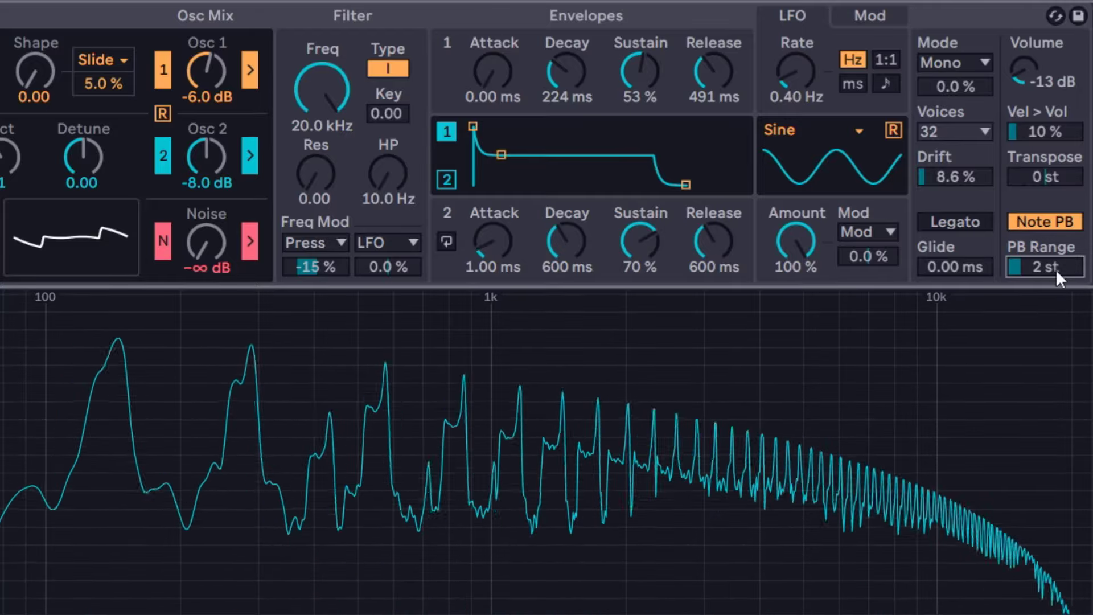
type("12")
key("Return")
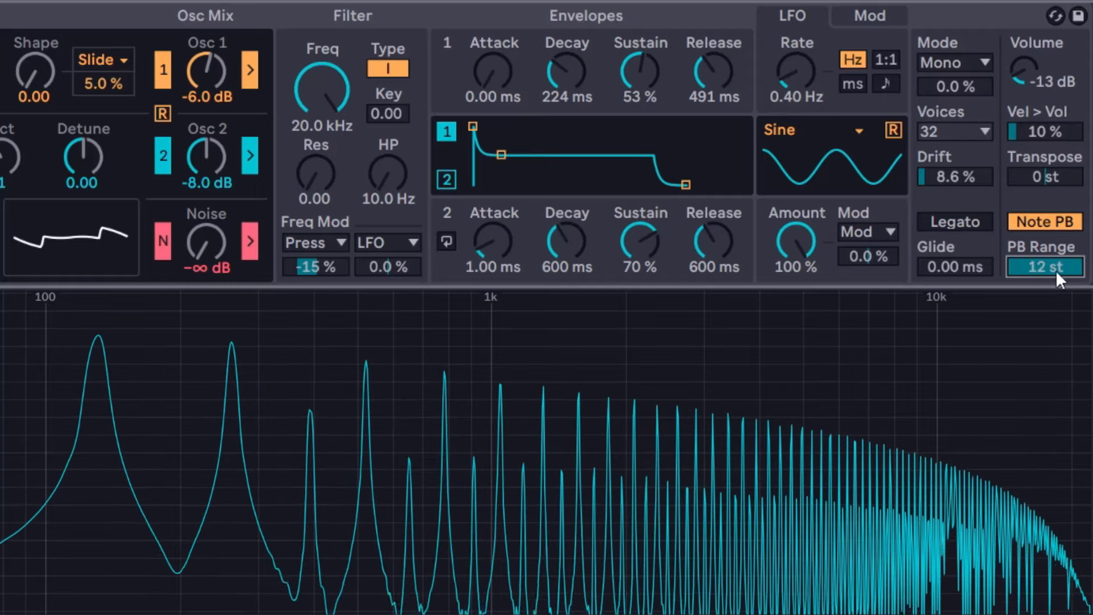